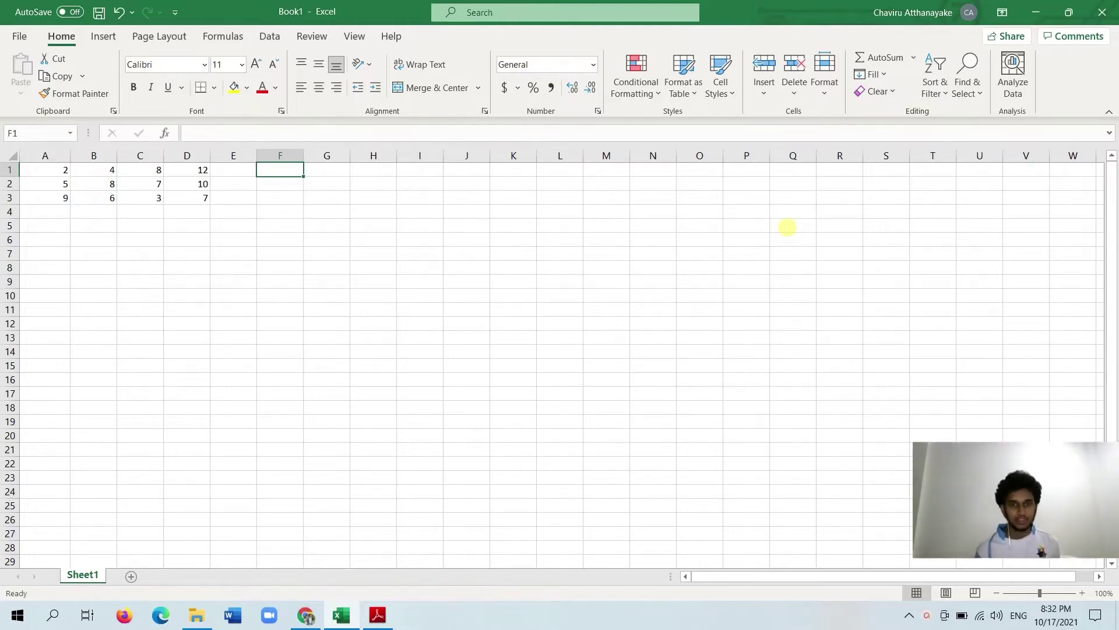
{"action": "type", "text": "="}
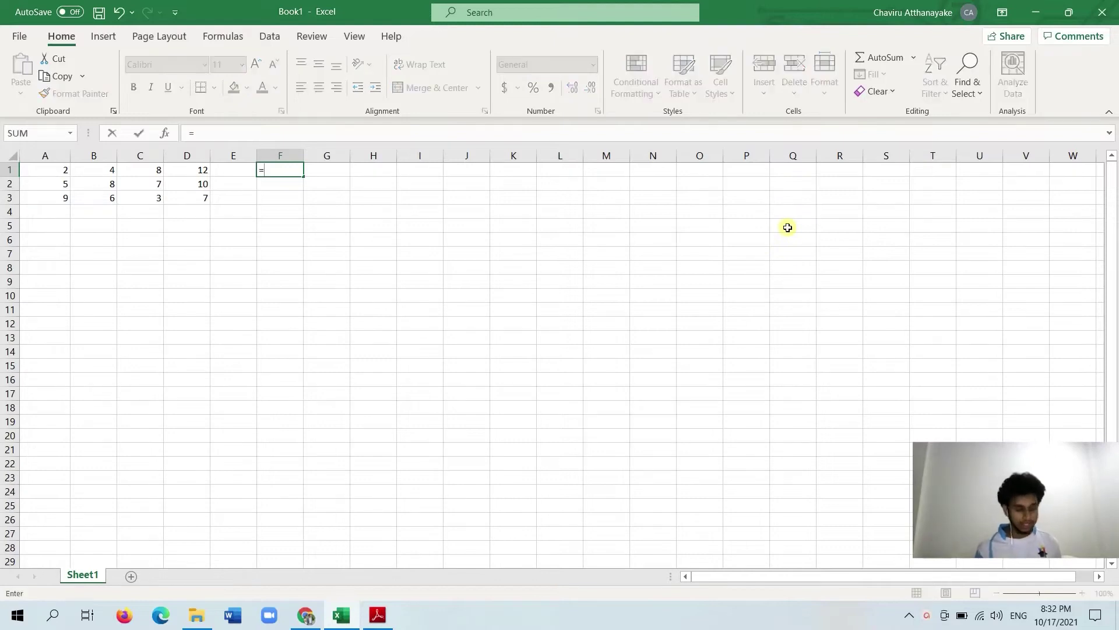
{"action": "type", "text": "sum"}
{"action": "key", "text": "Tab"}
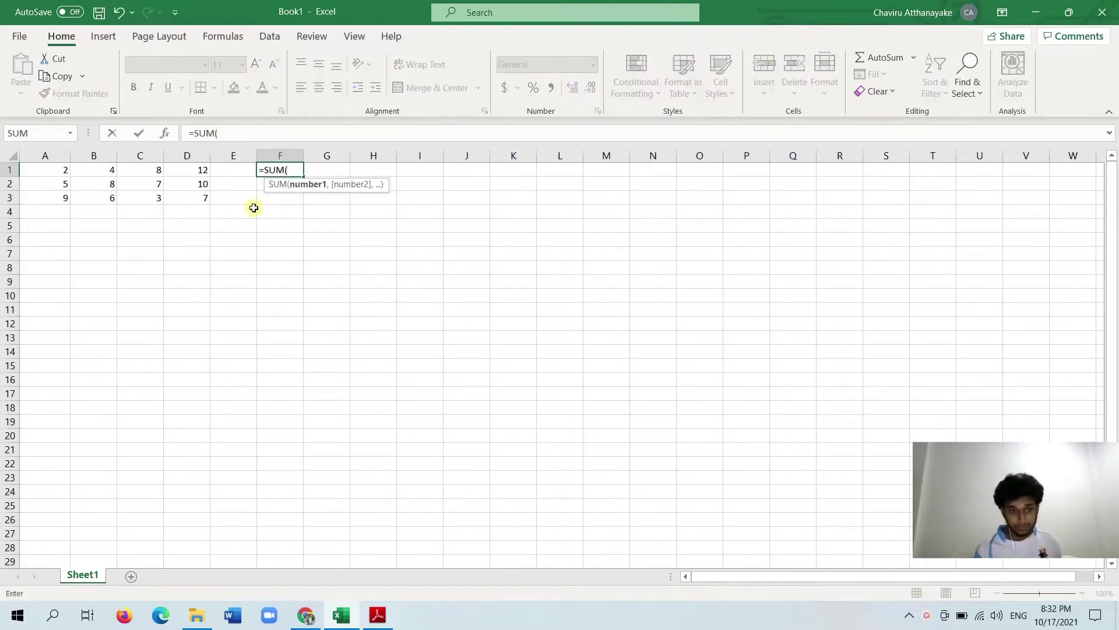
{"action": "left_click_drag", "start_coordinate": [205, 169], "coordinate": [195, 197]}
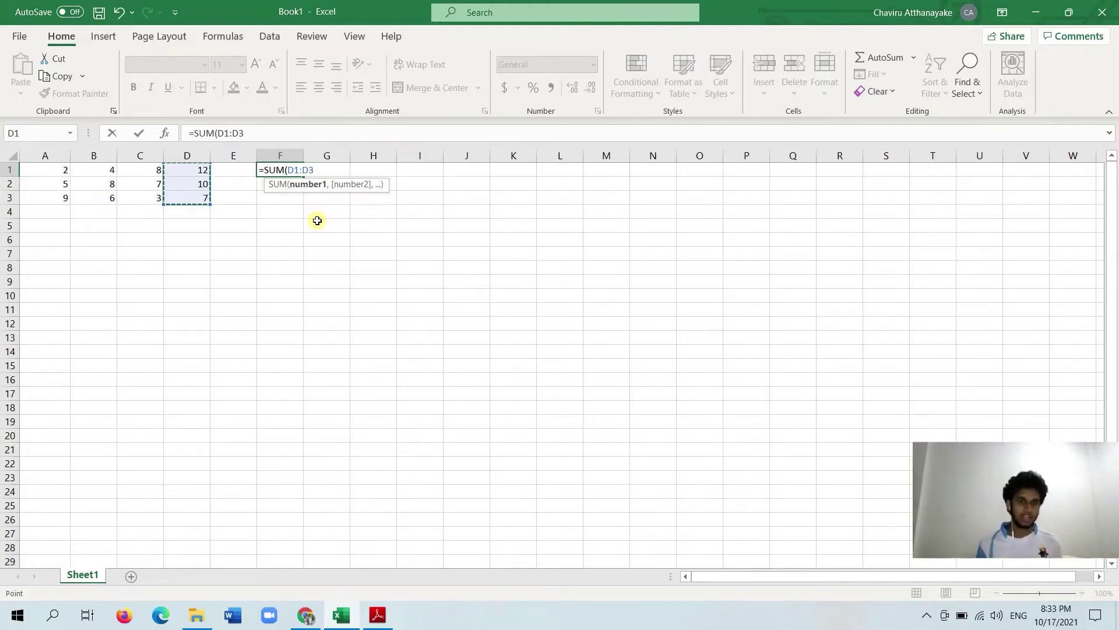
{"action": "key", "text": "BackSpace"}
{"action": "key", "text": "BackSpace"}
{"action": "key", "text": "BackSpace"}
{"action": "key", "text": "BackSpace"}
{"action": "key", "text": "BackSpace"}
{"action": "key", "text": "BackSpace"}
{"action": "key", "text": "BackSpace"}
{"action": "key", "text": "BackSpace"}
{"action": "key", "text": "BackSpace"}
{"action": "key", "text": "BackSpace"}
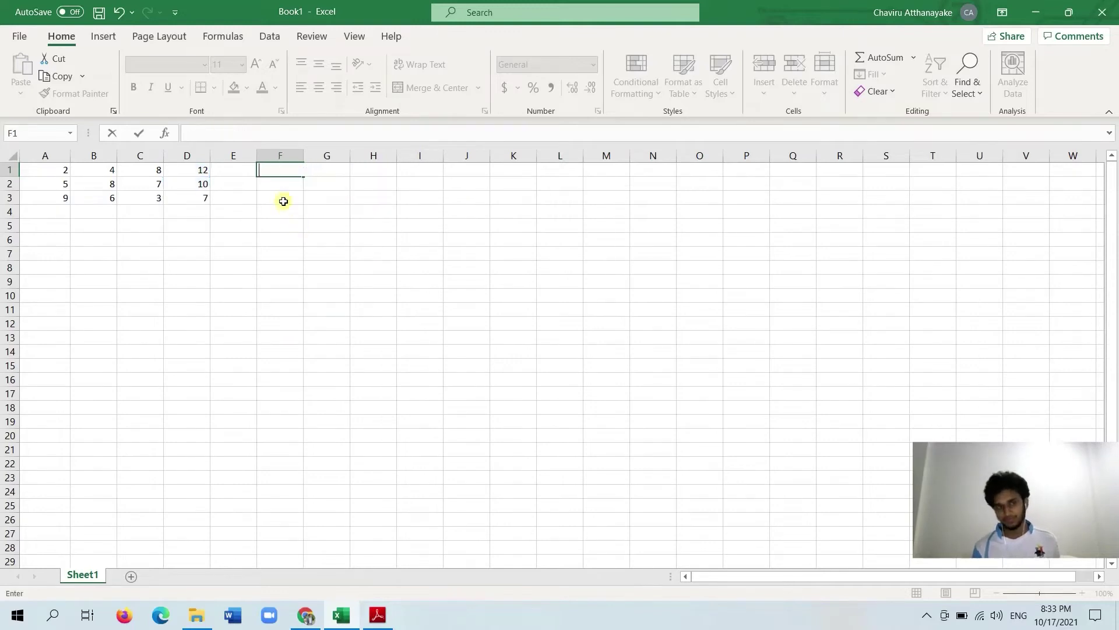
- Leave F1 empty, then start =SUM(D1:D3 in F1 over the column D values 12, 10 and 7
{"action": "left_click", "coordinate": [284, 197]}
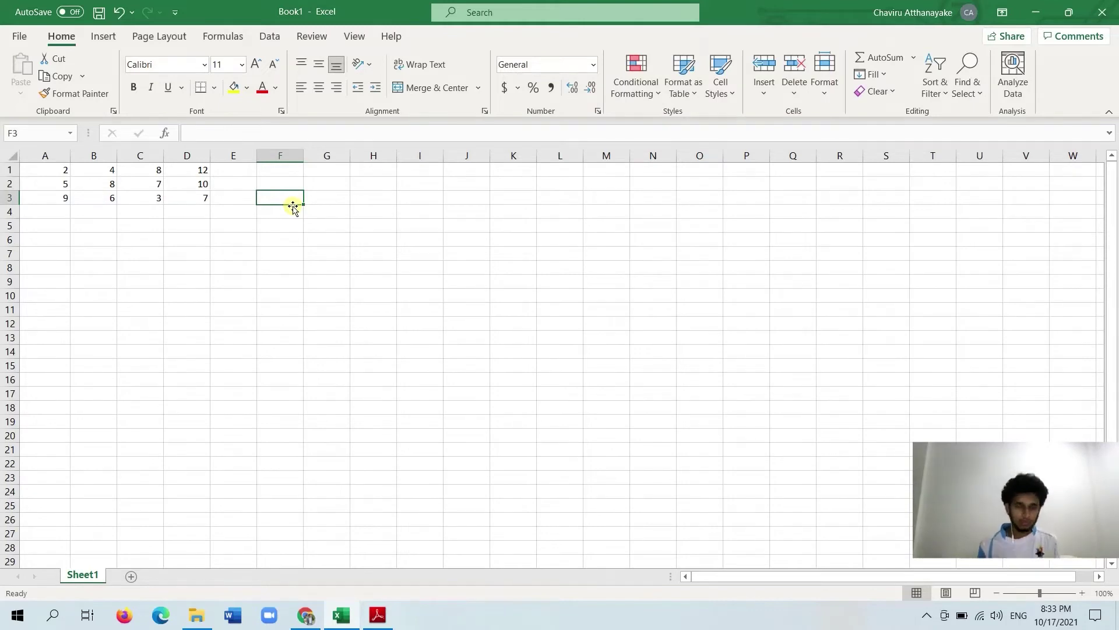
{"action": "left_click", "coordinate": [284, 169]}
{"action": "type", "text": "=sum"}
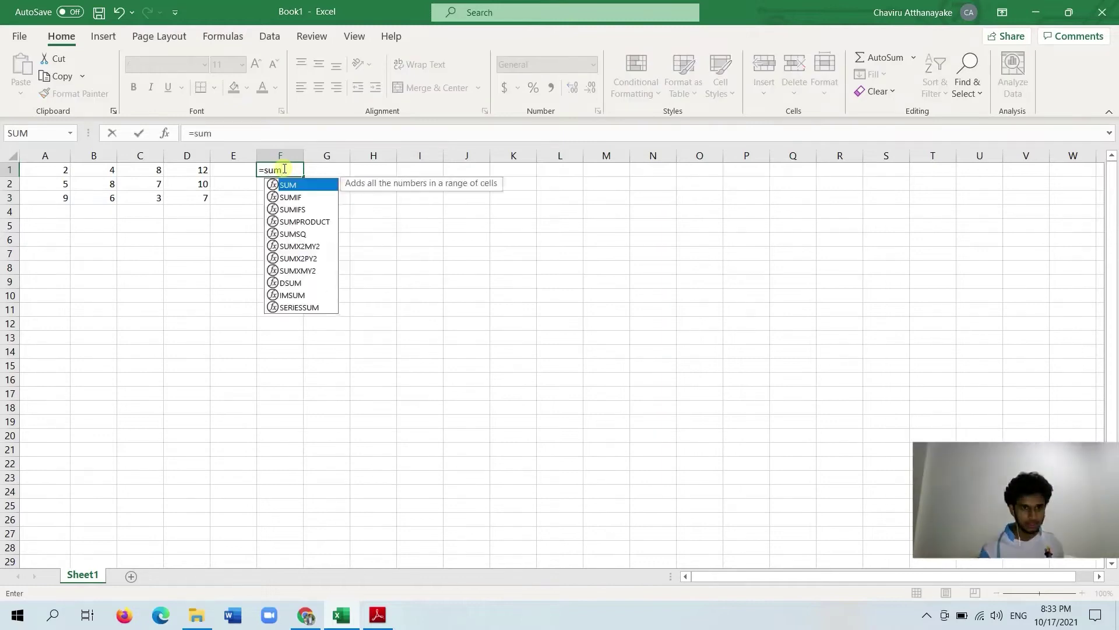
{"action": "key", "text": "Tab"}
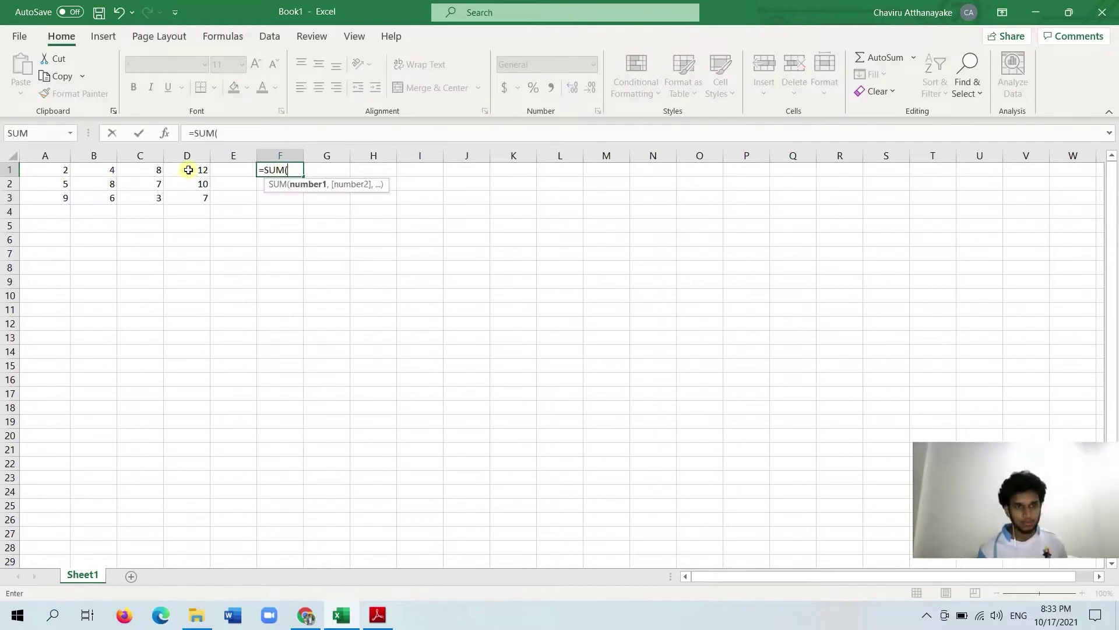
{"action": "left_click_drag", "start_coordinate": [193, 169], "coordinate": [191, 198]}
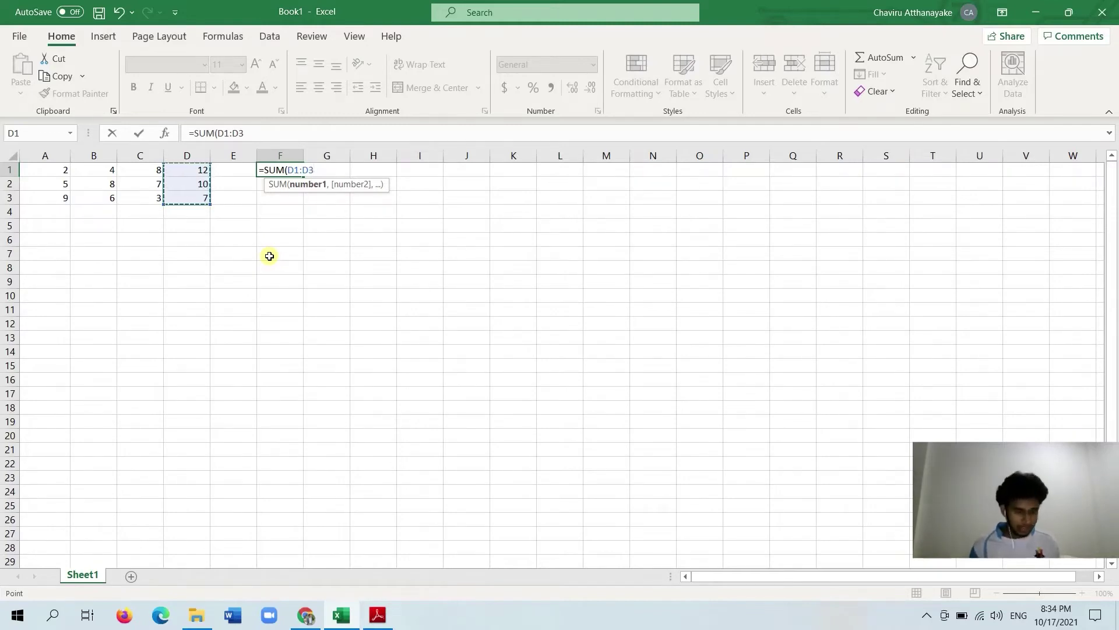
- Replace the D1:D3 reference in F1's unfinished SUM with just cell D1
{"action": "key", "text": "BackSpace"}
{"action": "key", "text": "BackSpace"}
{"action": "key", "text": "BackSpace"}
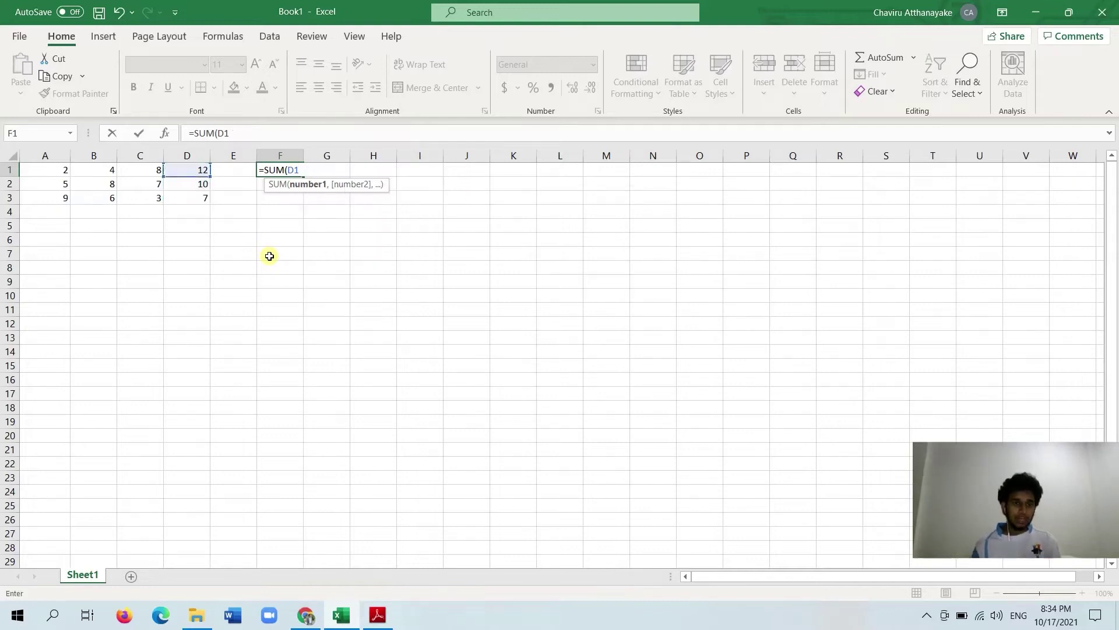
{"action": "key", "text": "BackSpace"}
{"action": "key", "text": "BackSpace"}
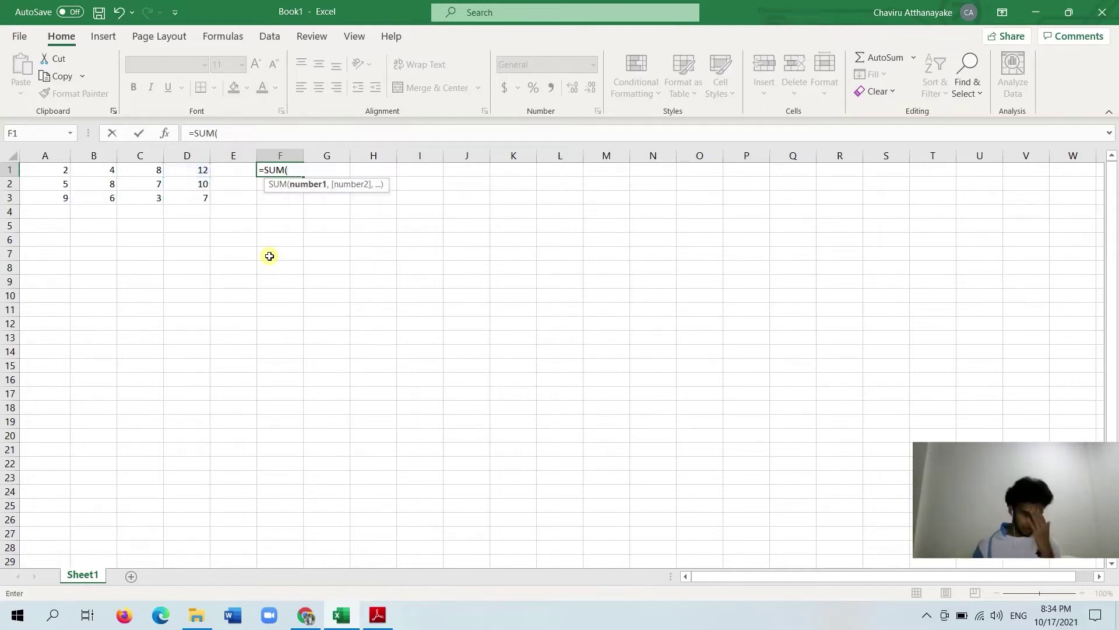
{"action": "left_click", "coordinate": [196, 172]}
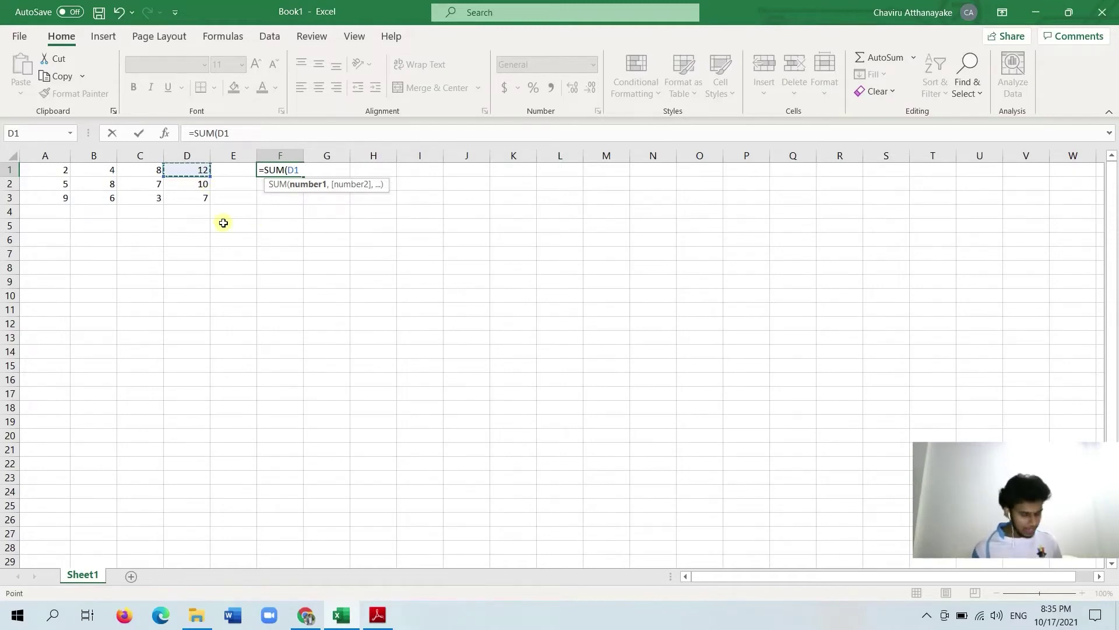
- Complete =SUM(D1,A2,D3,B2) in F1 for a total of 32, then reselect F1 and begin clearing it
{"action": "type", "text": ","}
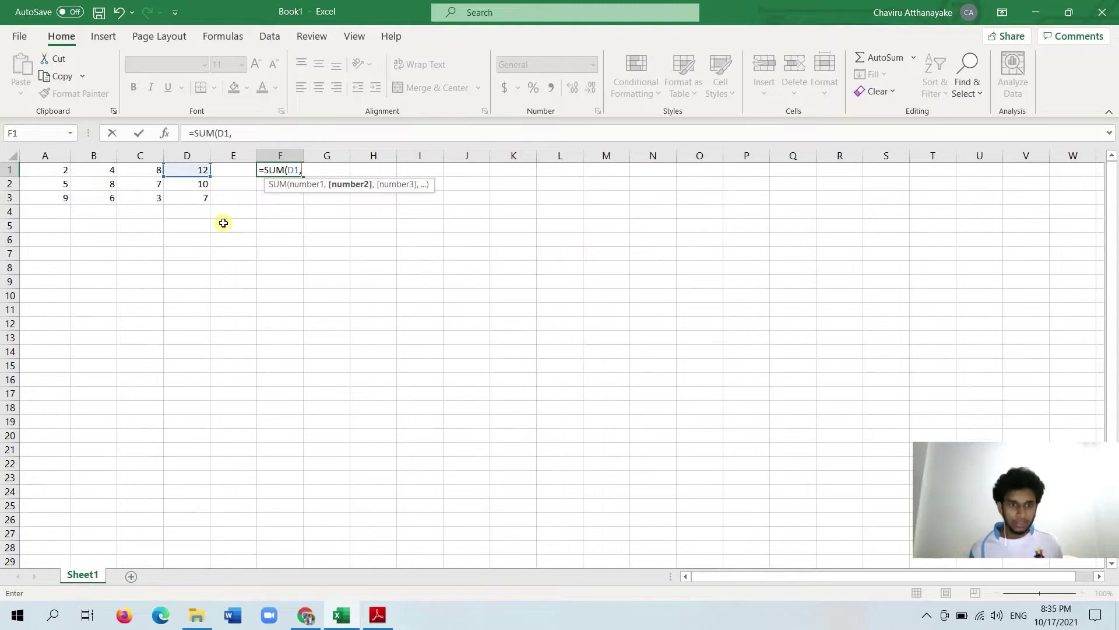
{"action": "left_click", "coordinate": [38, 183]}
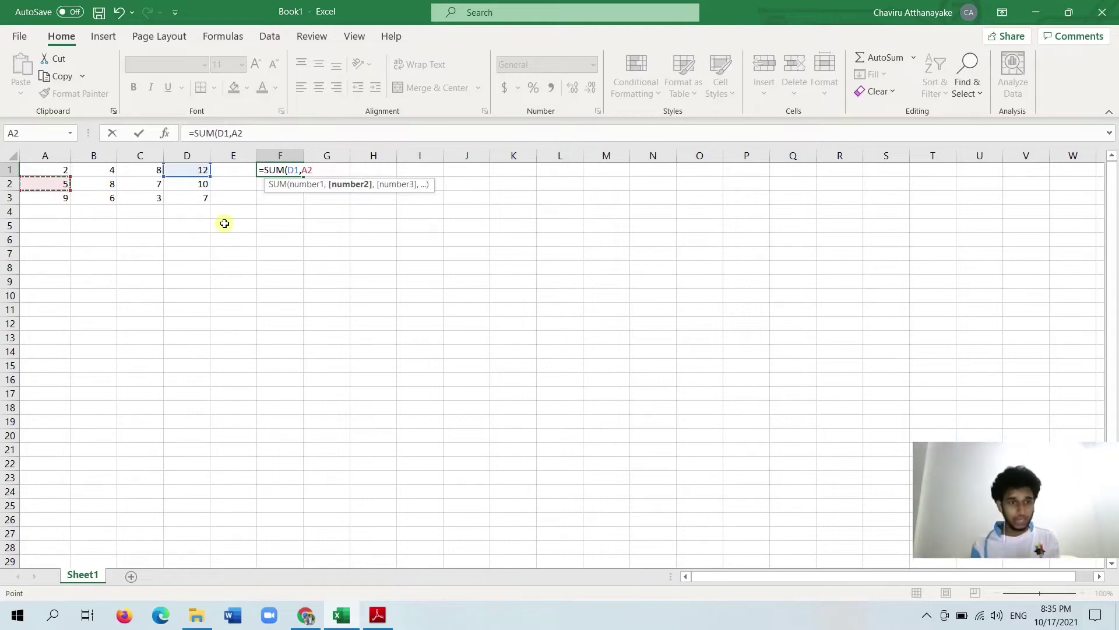
{"action": "type", "text": ","}
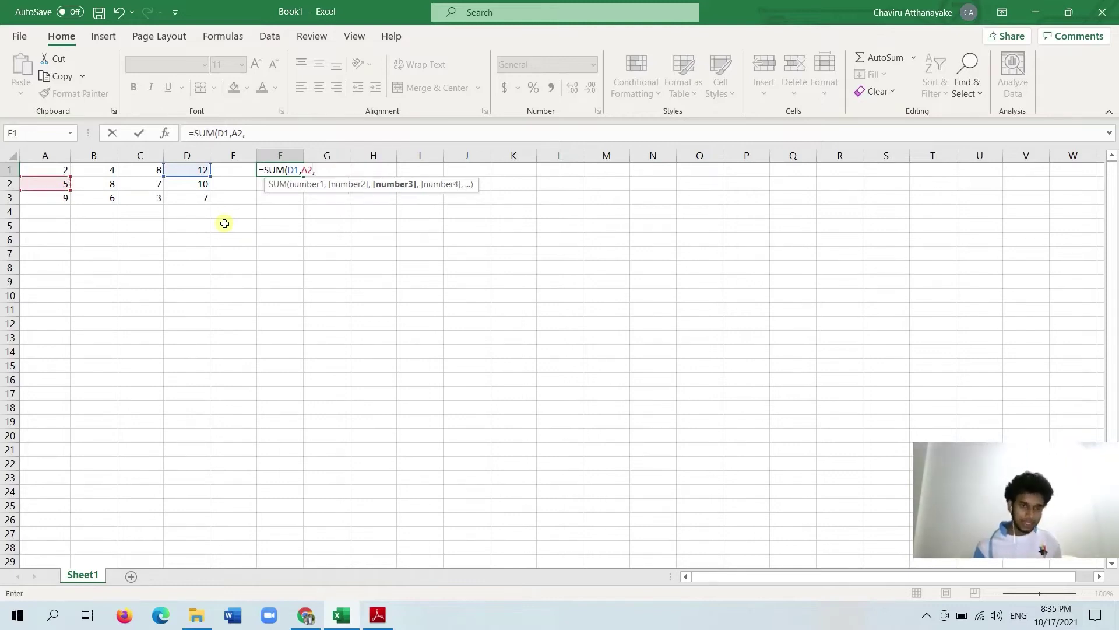
{"action": "left_click", "coordinate": [205, 200]}
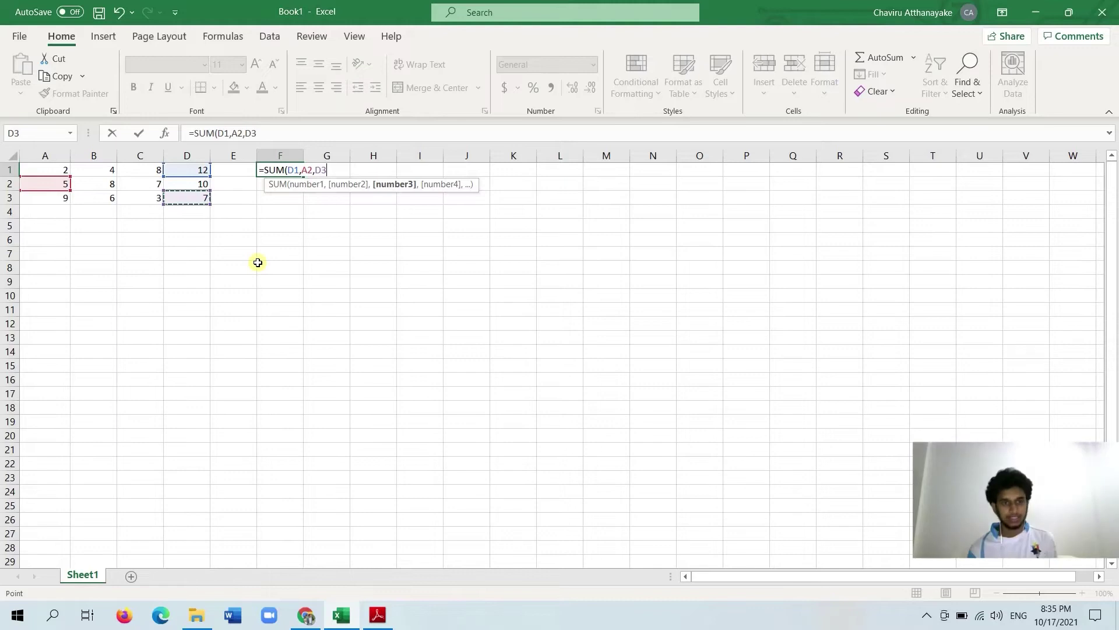
{"action": "type", "text": ","}
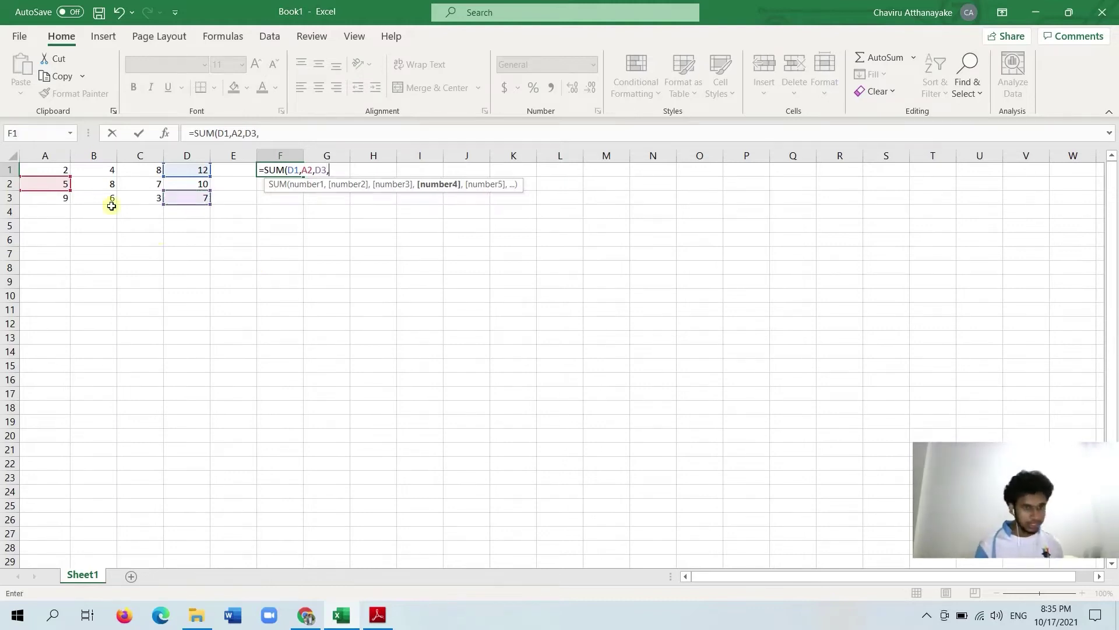
{"action": "left_click", "coordinate": [95, 183]}
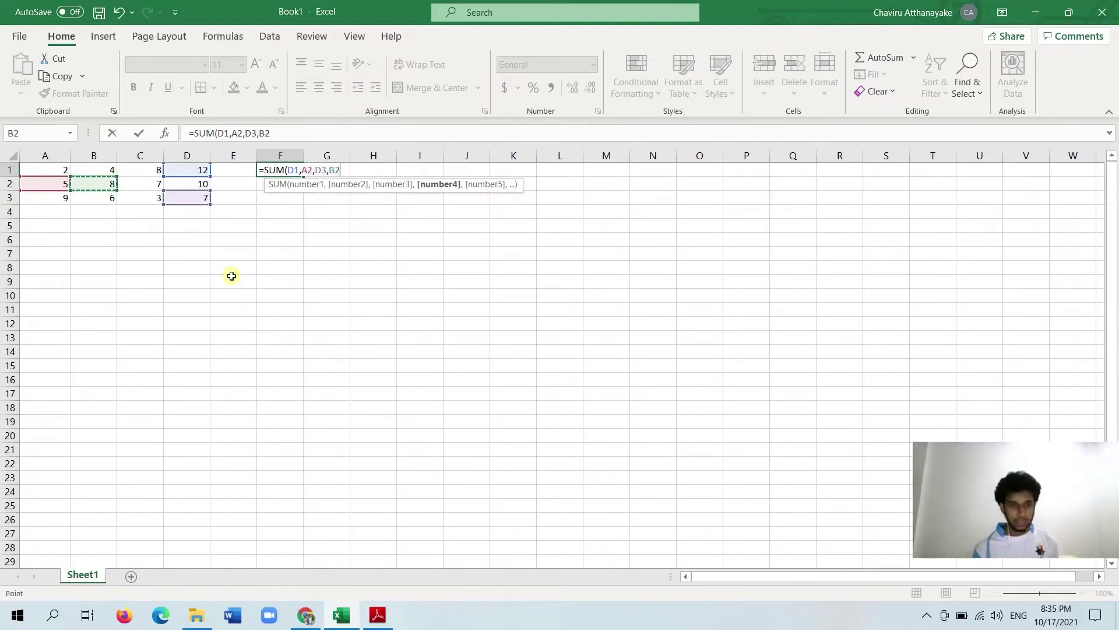
{"action": "key", "text": "Return"}
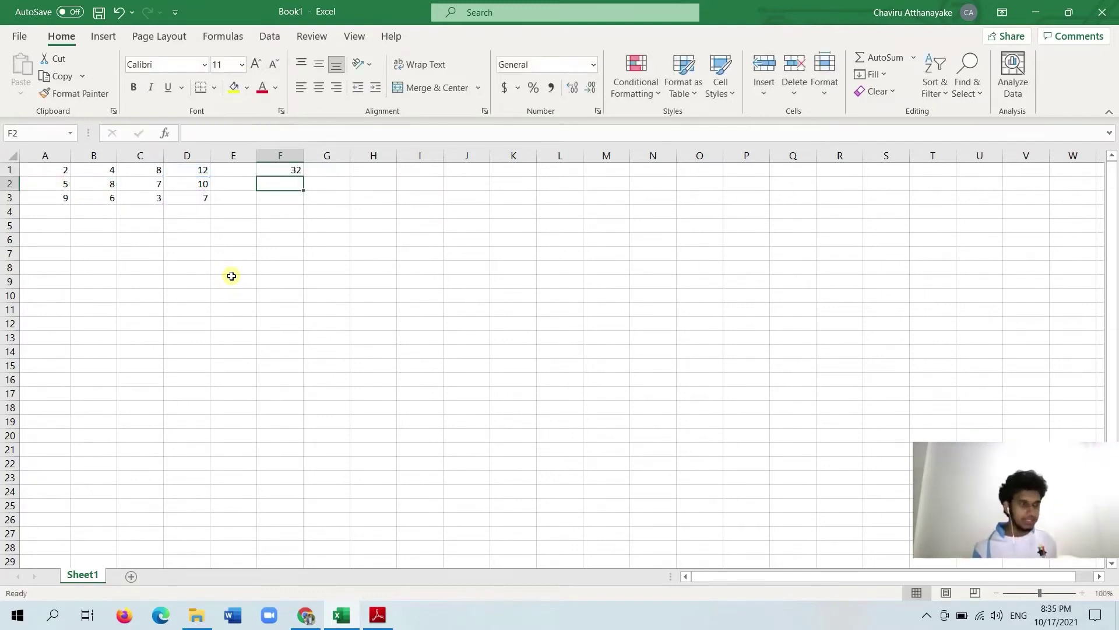
{"action": "left_click", "coordinate": [289, 170]}
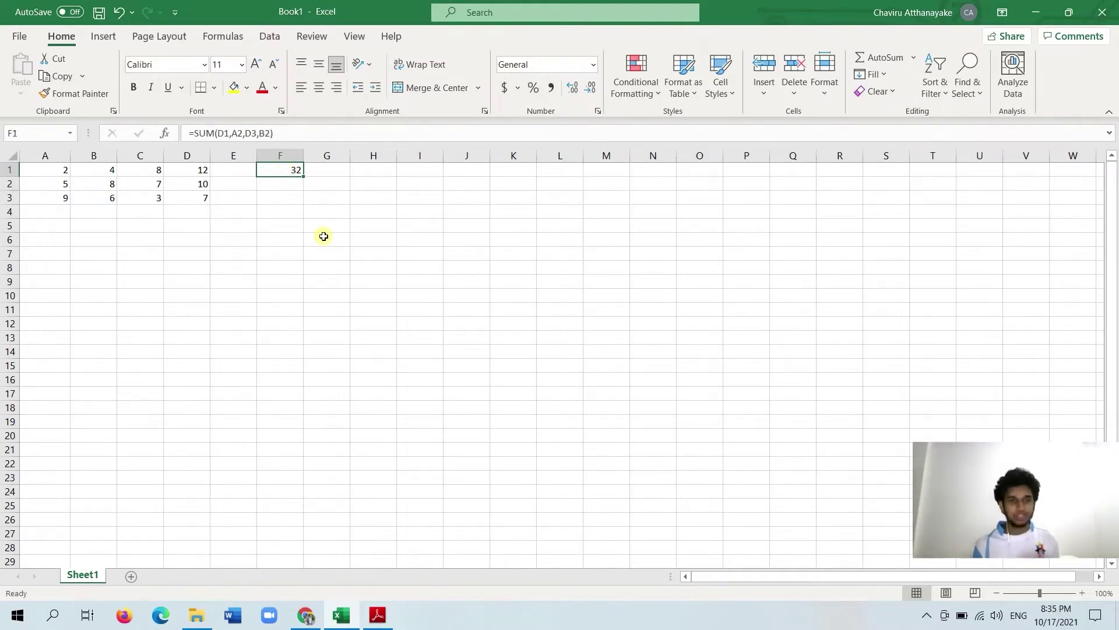
{"action": "key", "text": "BackSpace"}
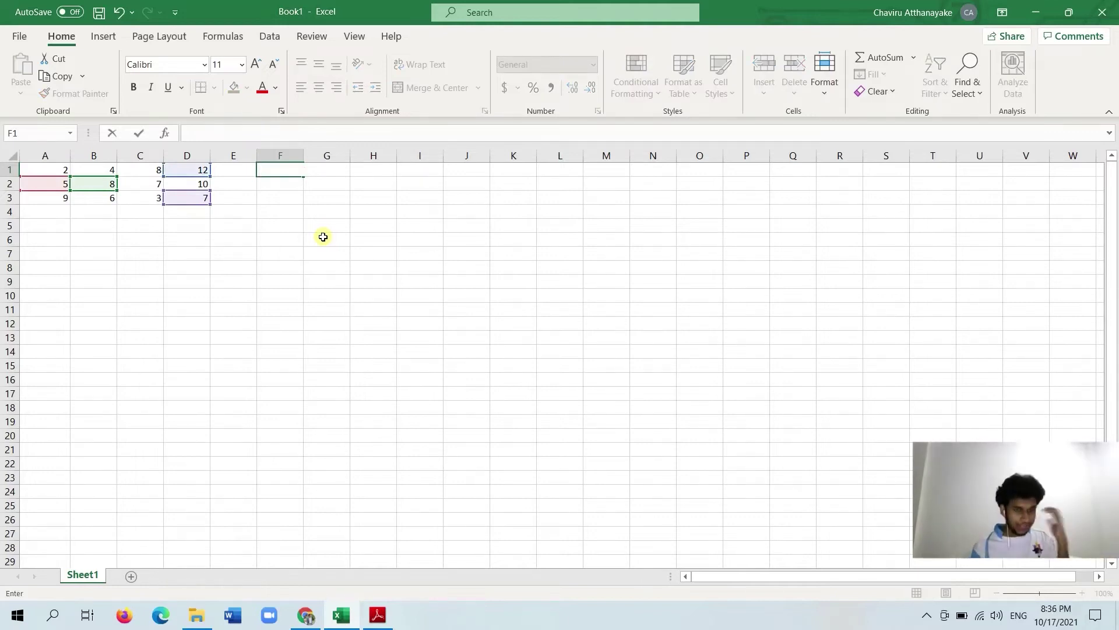
- Leave F1 empty, then select row 1's four numbers and pick cell E1
{"action": "key", "text": "Return"}
{"action": "key", "text": "Up"}
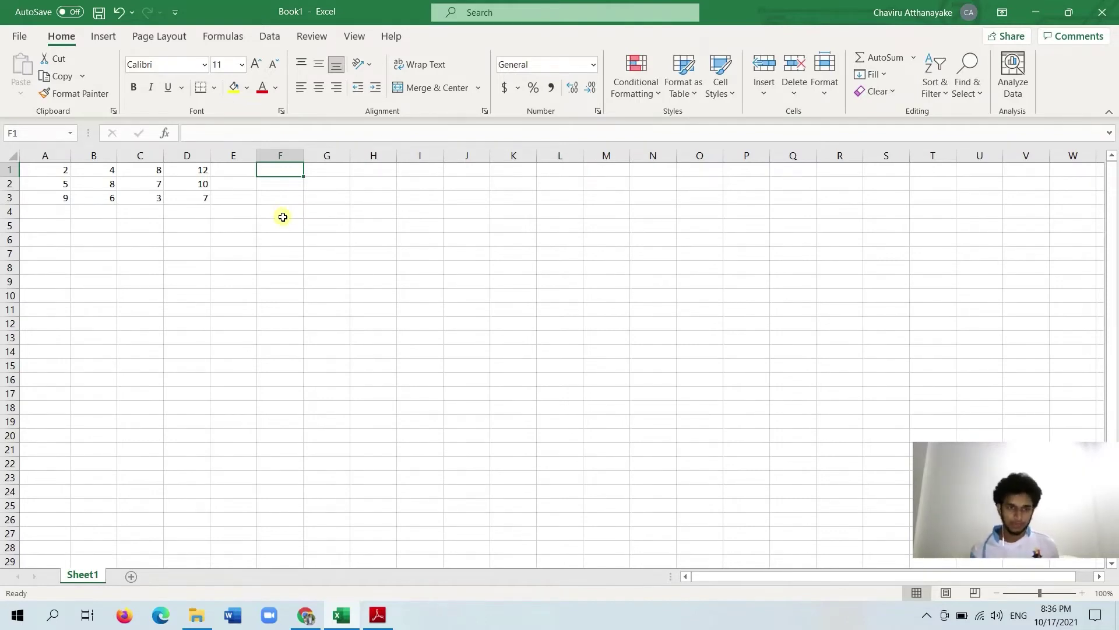
{"action": "left_click_drag", "start_coordinate": [48, 169], "coordinate": [184, 169]}
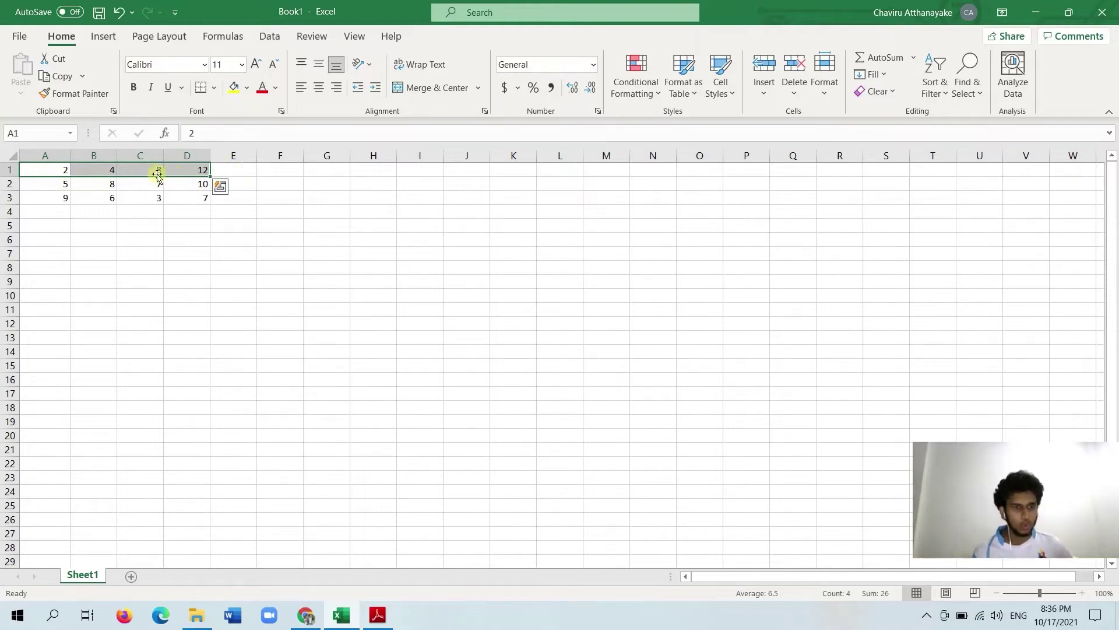
{"action": "left_click", "coordinate": [241, 173]}
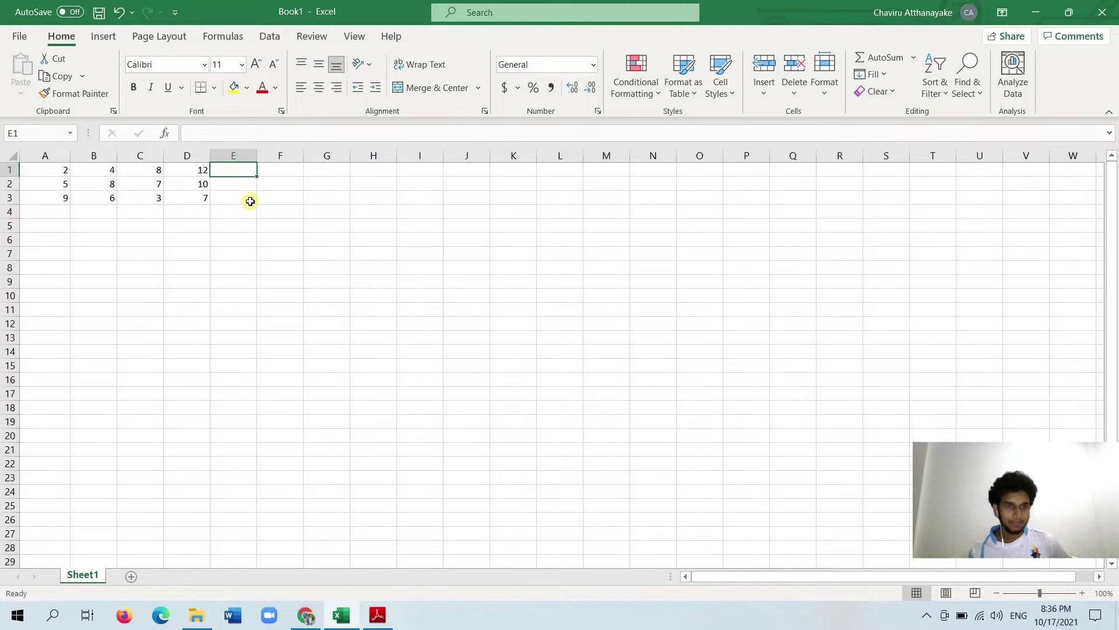
- Open Insert Function from Formulas and browse the All and Most Recently Used categories
{"action": "left_click", "coordinate": [231, 42]}
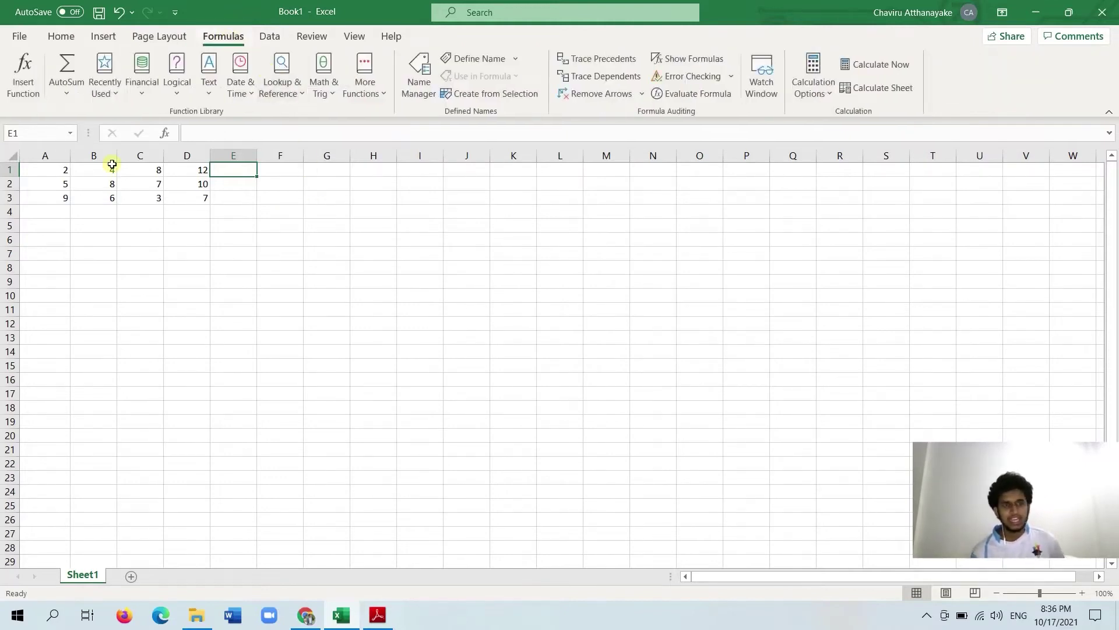
{"action": "left_click", "coordinate": [27, 95]}
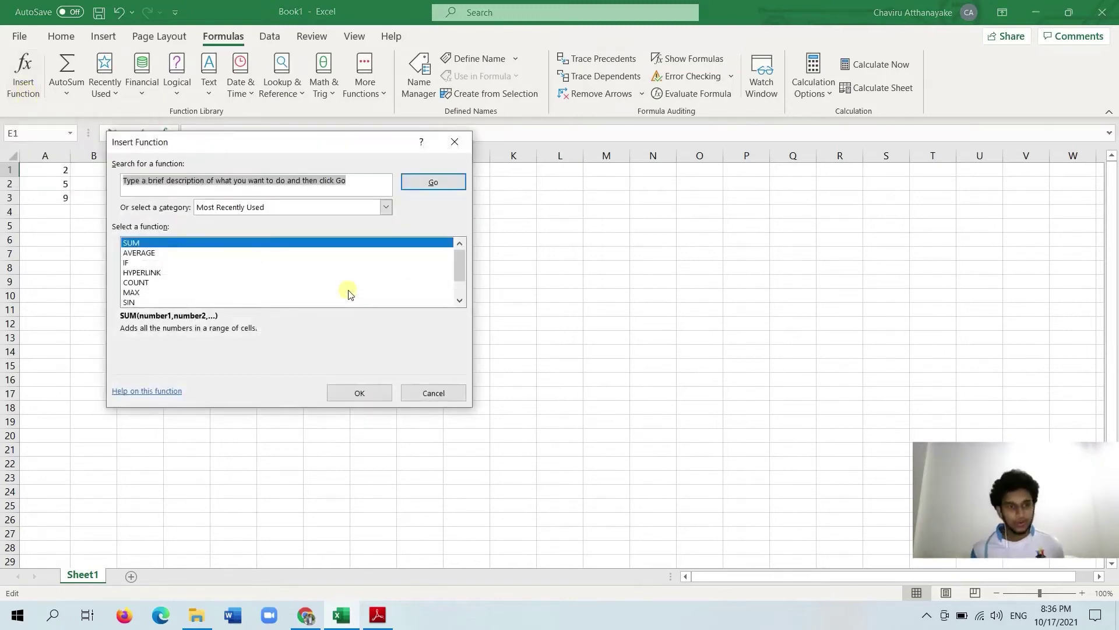
{"action": "scroll", "coordinate": [346, 294], "scroll_direction": "down", "scroll_amount": 1}
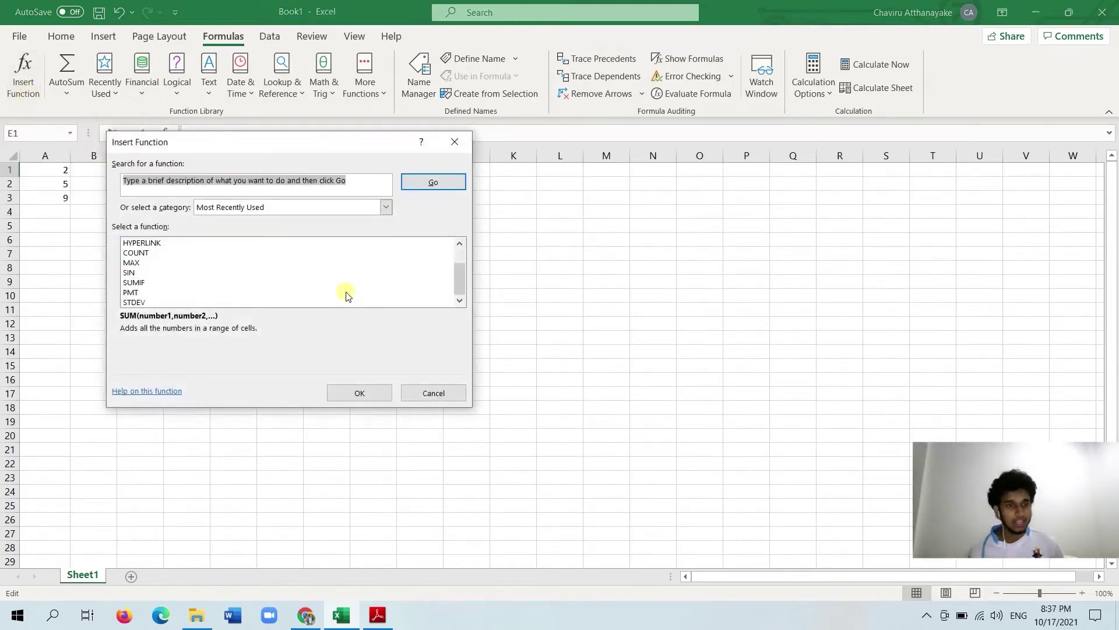
{"action": "scroll", "coordinate": [327, 294], "scroll_direction": "up", "scroll_amount": 1}
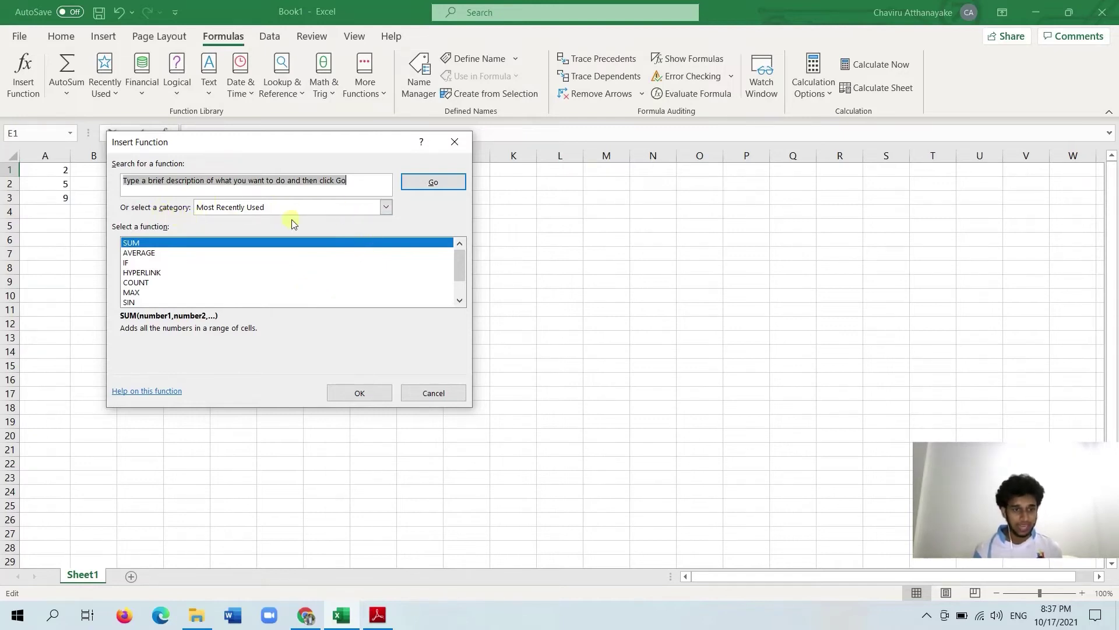
{"action": "left_click", "coordinate": [386, 207]}
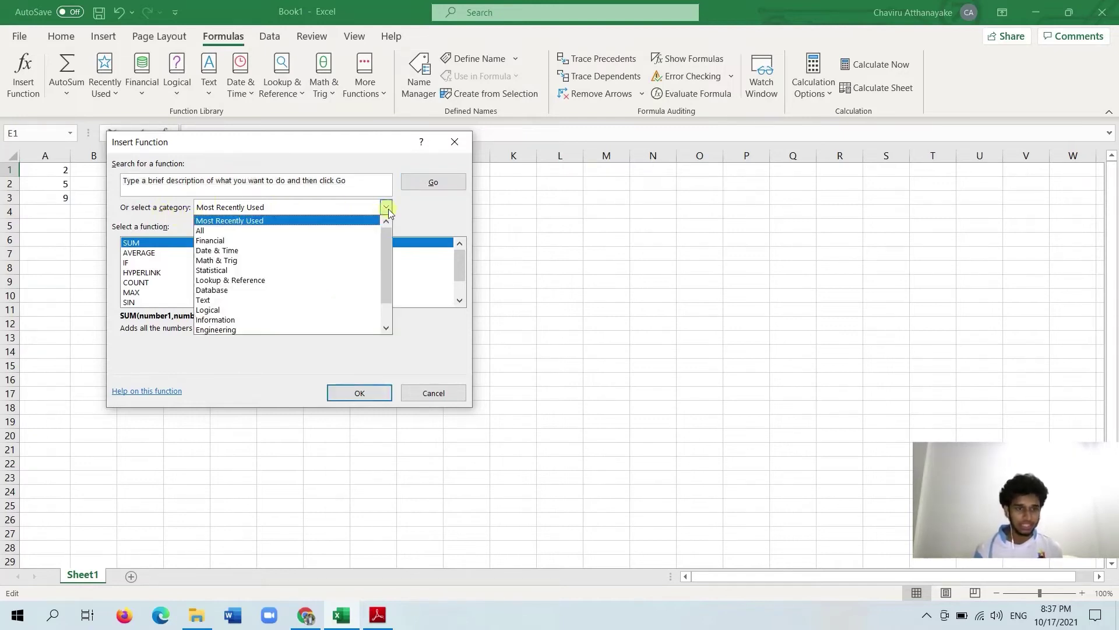
{"action": "left_click", "coordinate": [336, 235]}
{"action": "scroll", "coordinate": [431, 285], "scroll_direction": "down", "scroll_amount": 20}
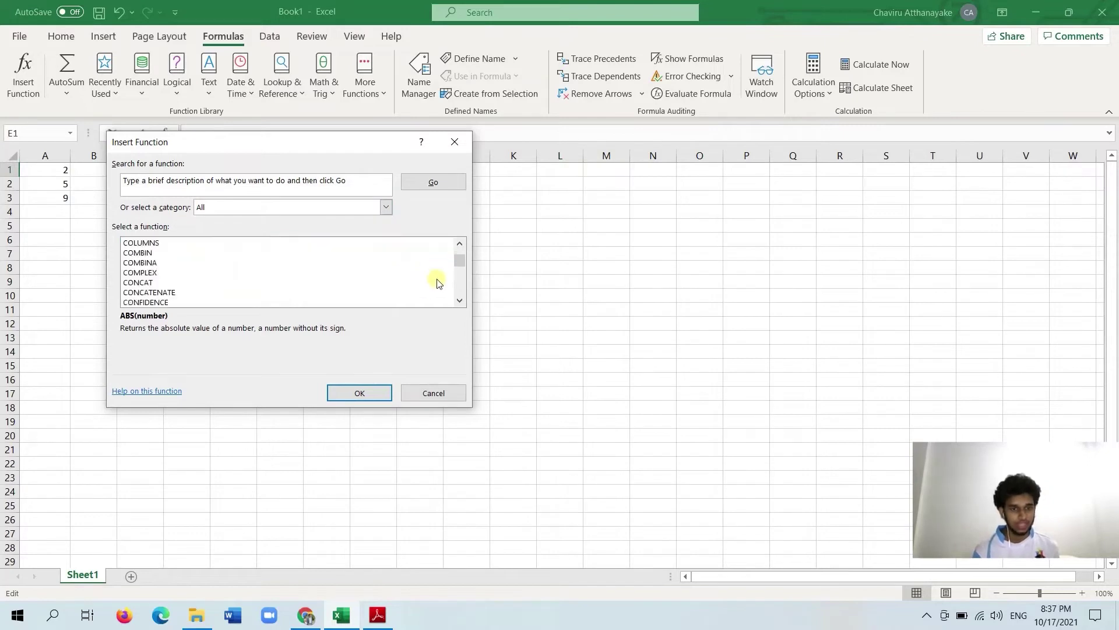
{"action": "mouse_move", "coordinate": [462, 259]}
{"action": "left_mouse_down"}
{"action": "mouse_move", "coordinate": [461, 285]}
{"action": "mouse_move", "coordinate": [463, 247]}
{"action": "left_mouse_up"}
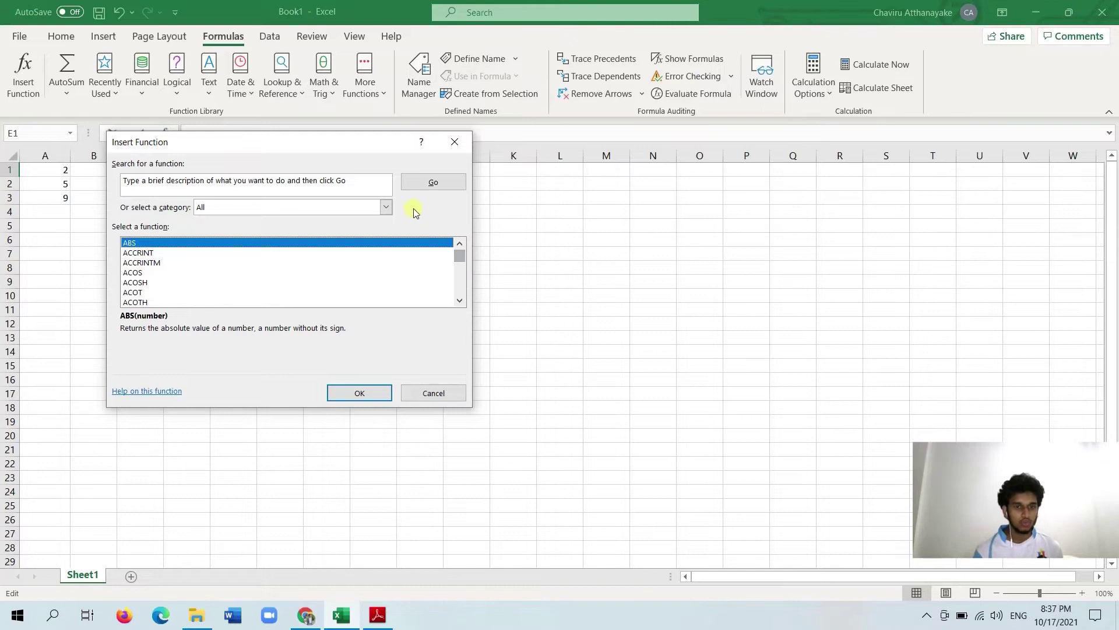
{"action": "left_click", "coordinate": [386, 207]}
{"action": "left_click", "coordinate": [364, 218]}
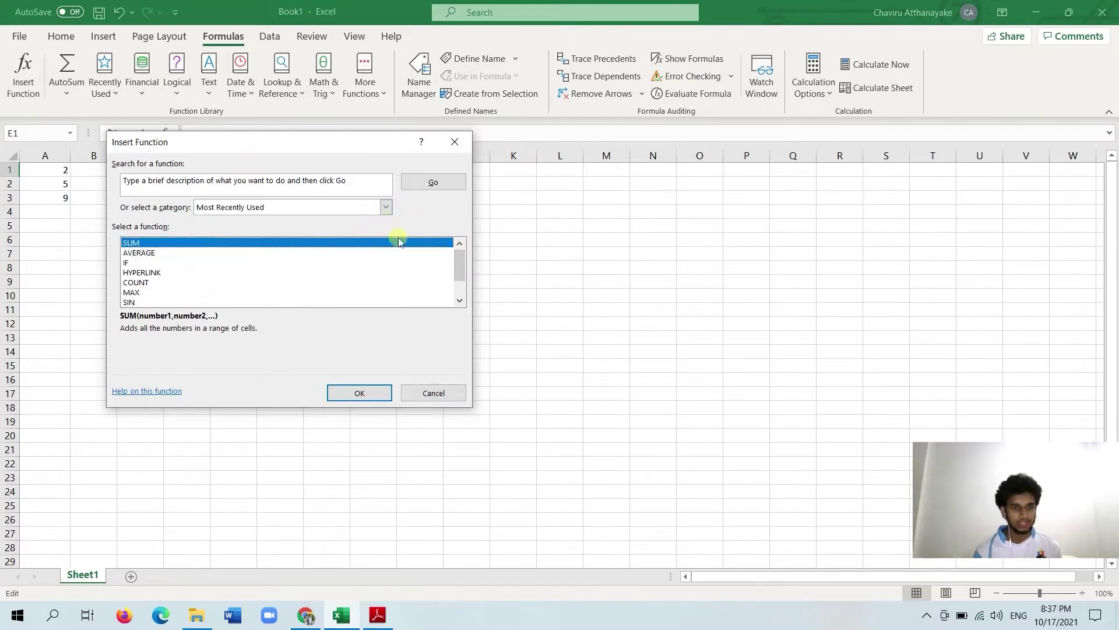
- Preview AVERAGE, IF, COUNT and HYPERLINK, then choose SUM and confirm it
{"action": "left_click", "coordinate": [187, 256]}
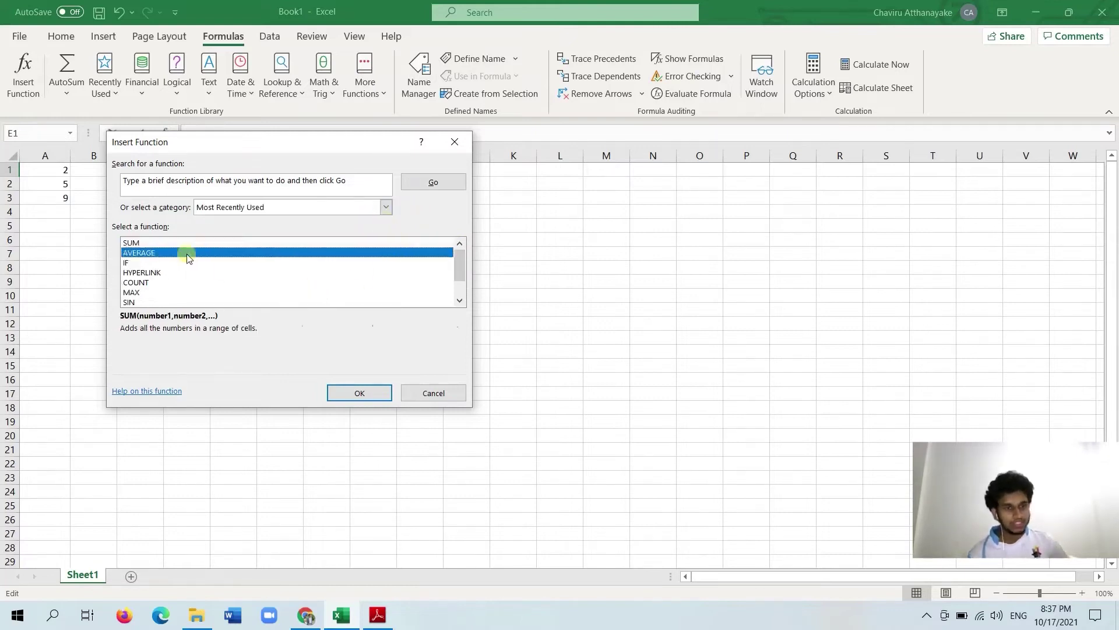
{"action": "left_click", "coordinate": [189, 263]}
{"action": "left_click", "coordinate": [197, 284]}
{"action": "left_click", "coordinate": [195, 273]}
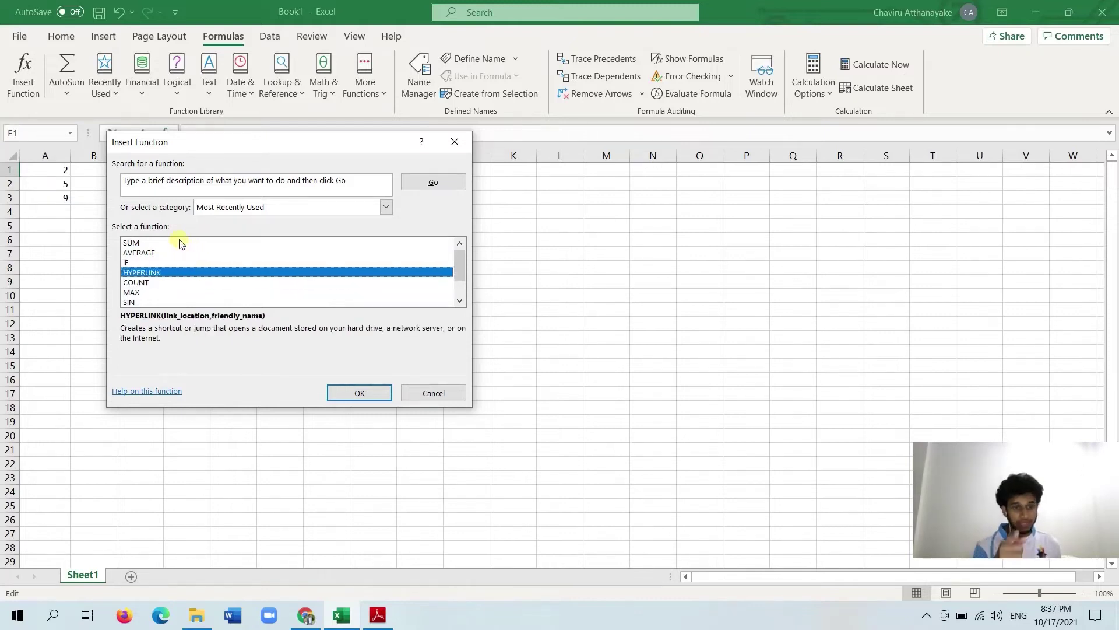
{"action": "left_click", "coordinate": [152, 242]}
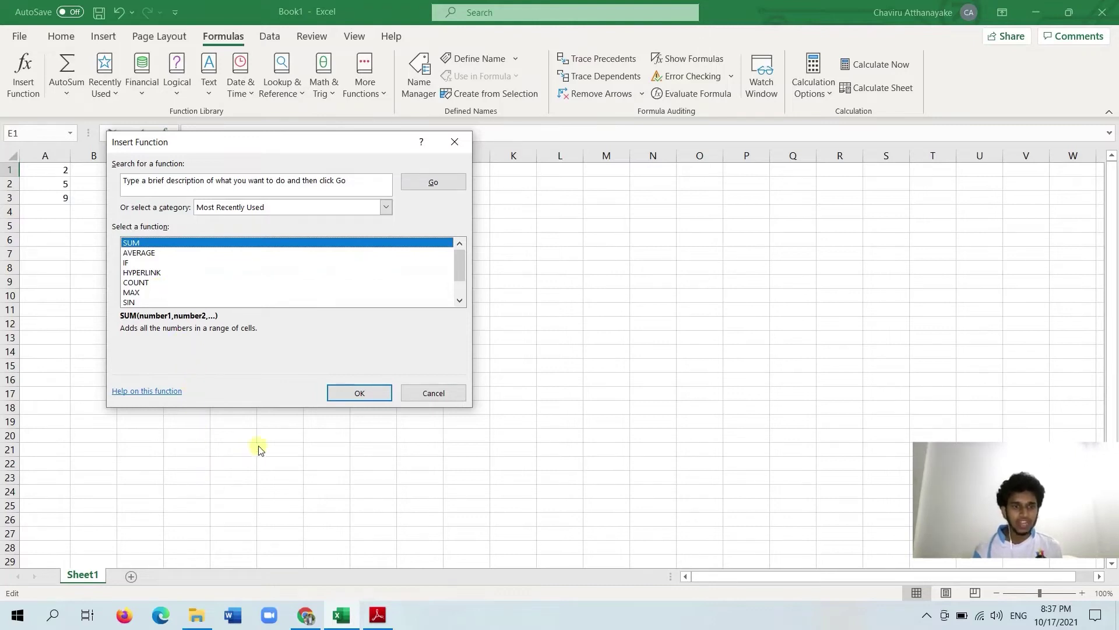
{"action": "left_click", "coordinate": [342, 396]}
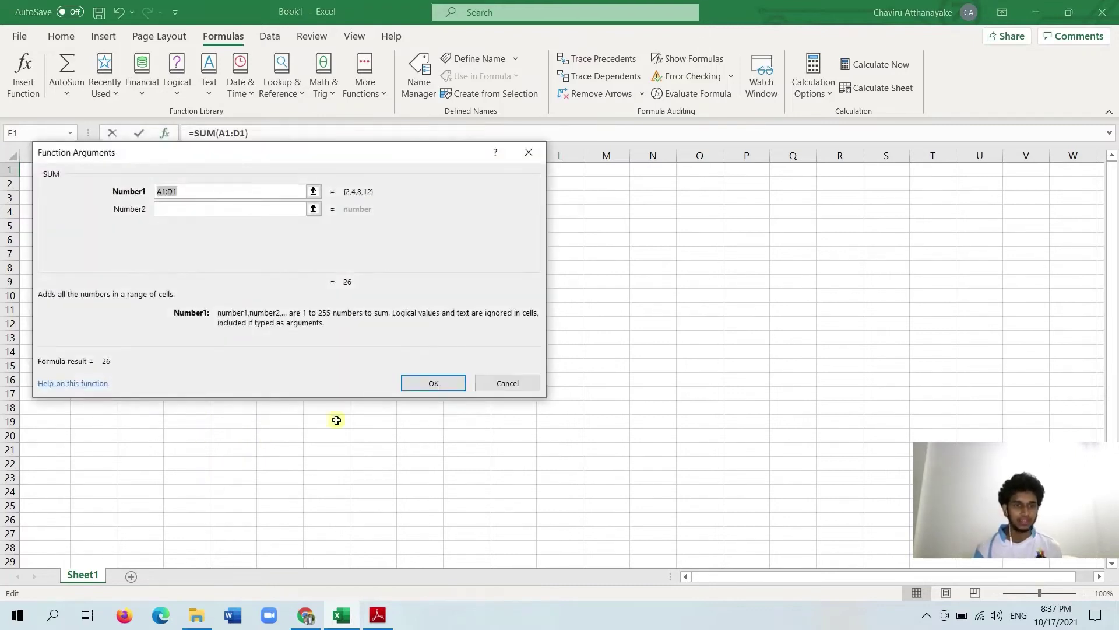
- Set SUM's Number1 argument to A1:D1 and insert =SUM(A1:D1) in E1, showing 26
{"action": "left_click_drag", "start_coordinate": [447, 156], "coordinate": [714, 169]}
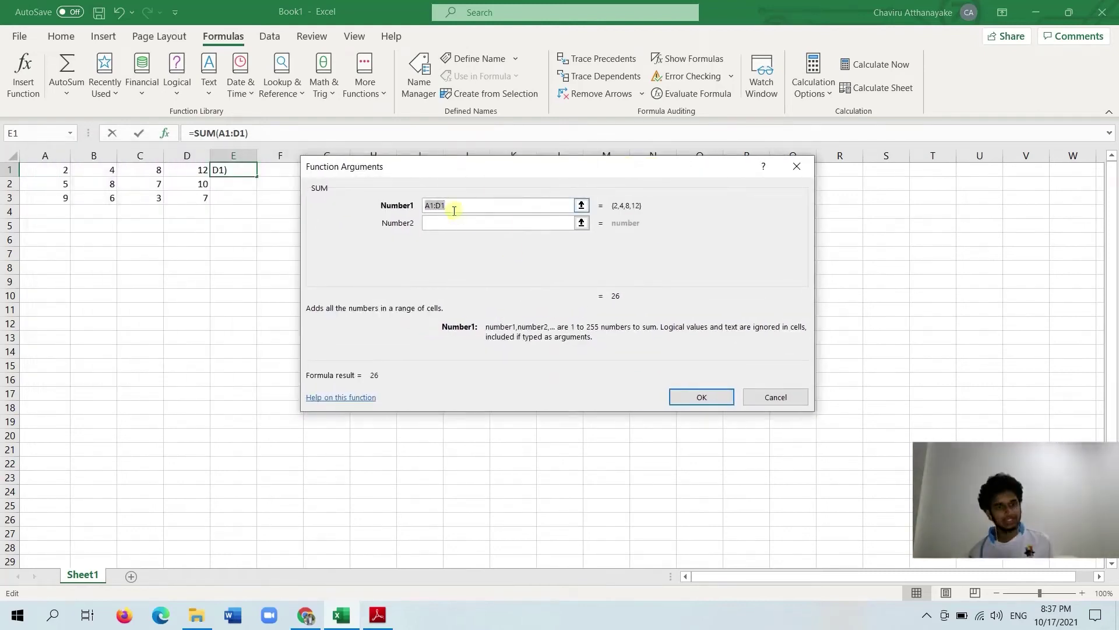
{"action": "left_click", "coordinate": [581, 205]}
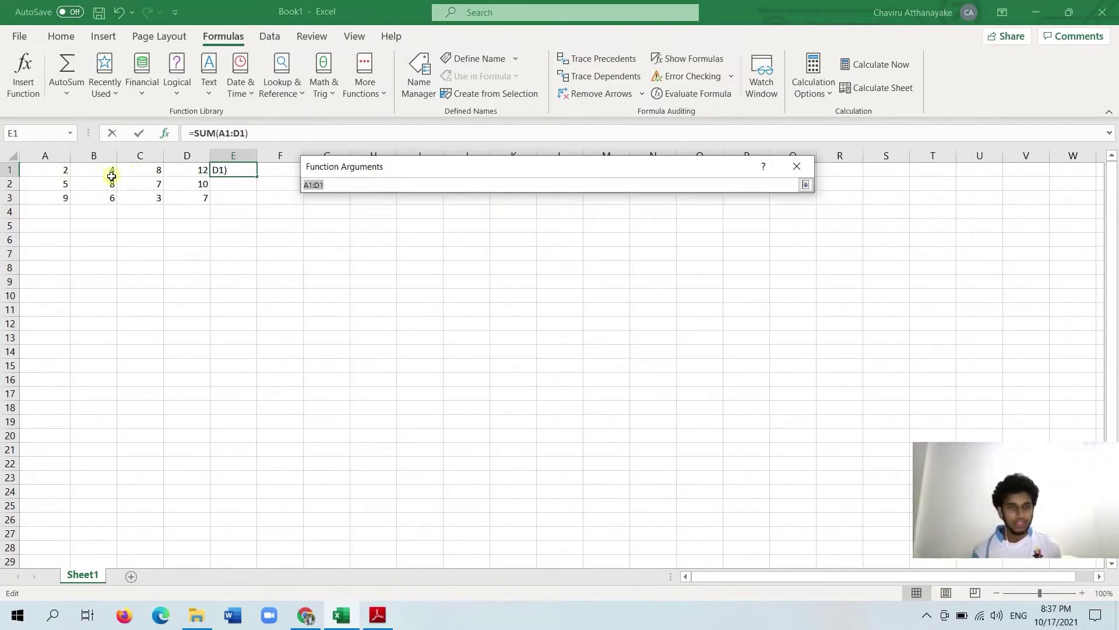
{"action": "left_click", "coordinate": [805, 185]}
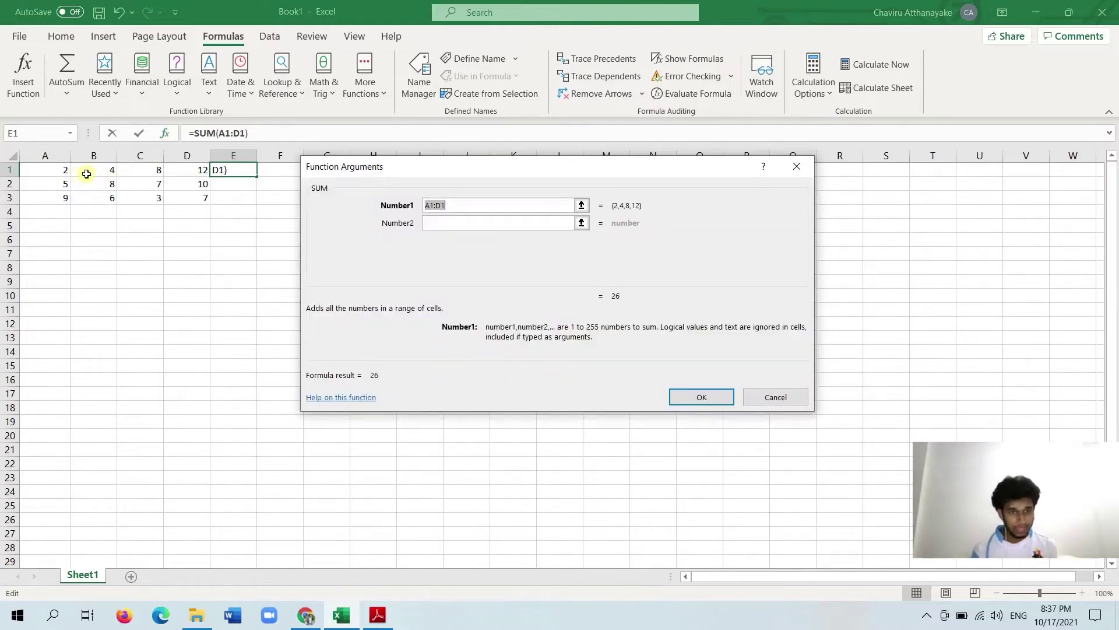
{"action": "left_click", "coordinate": [583, 207]}
{"action": "left_click_drag", "start_coordinate": [40, 170], "coordinate": [182, 172]}
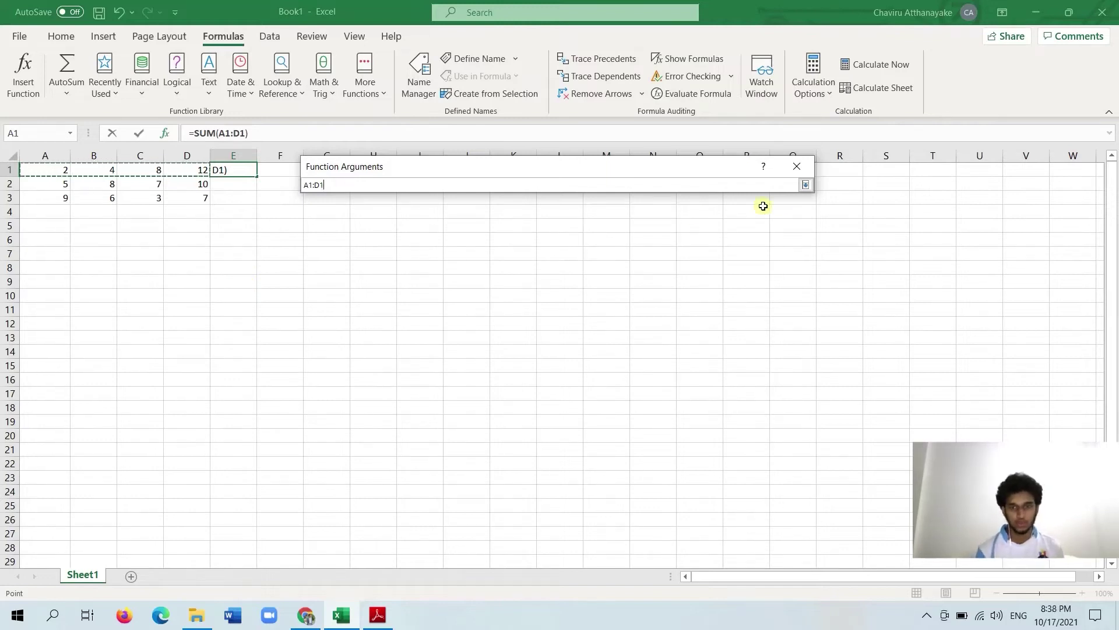
{"action": "left_click", "coordinate": [804, 186]}
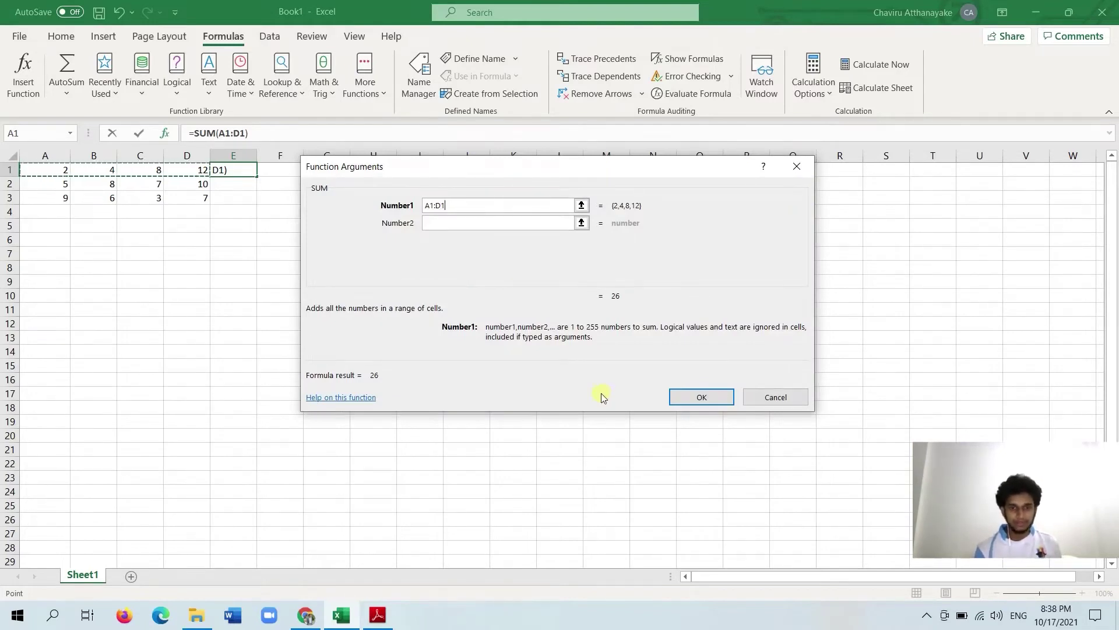
{"action": "left_click", "coordinate": [474, 224]}
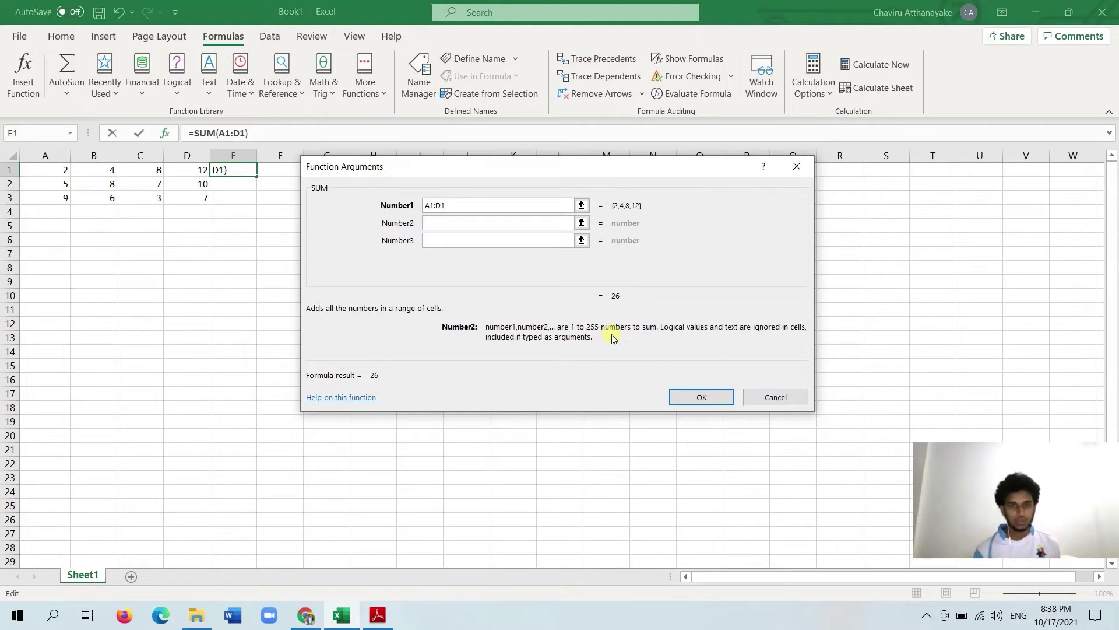
{"action": "left_click", "coordinate": [709, 399]}
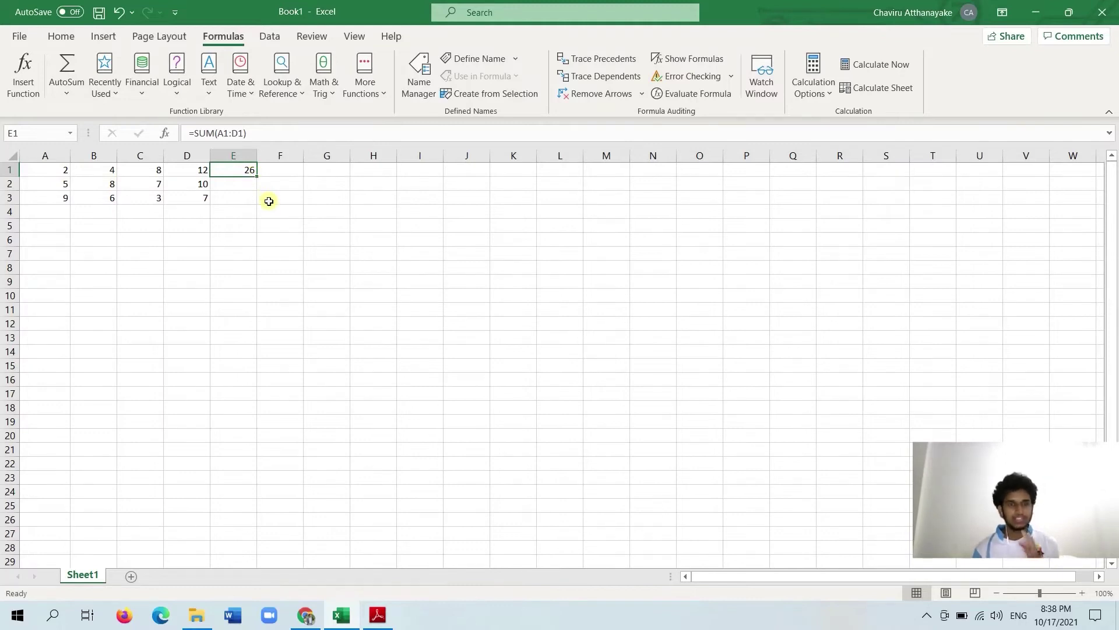
- Clear the SUM formula from E1 and return to the Home tab with E1 selected
{"action": "left_click", "coordinate": [242, 188]}
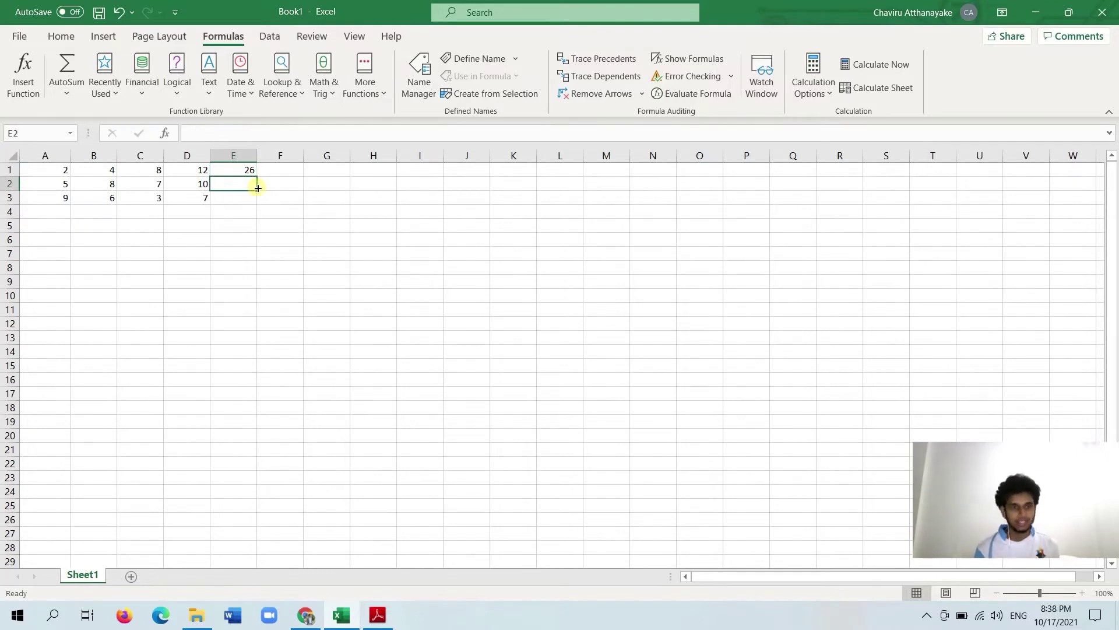
{"action": "left_click", "coordinate": [243, 172]}
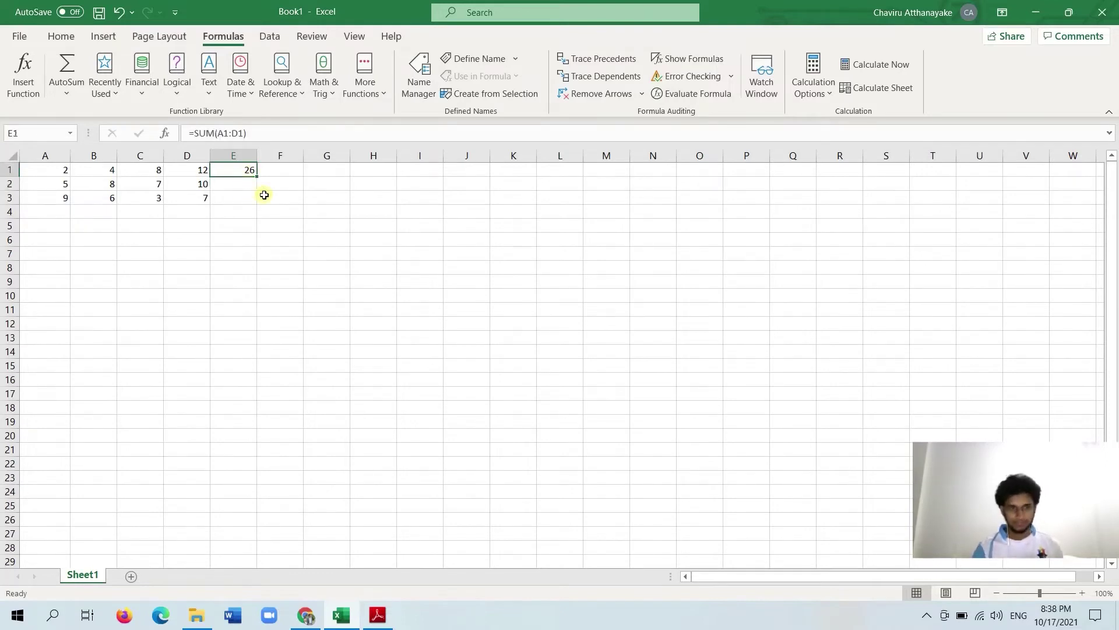
{"action": "key", "text": "BackSpace"}
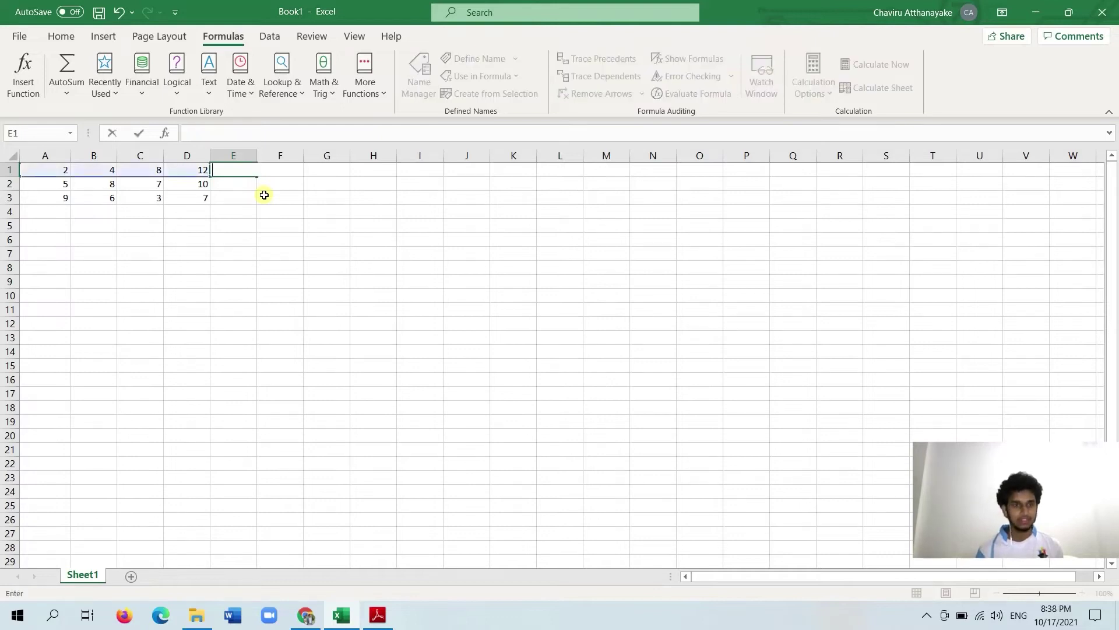
{"action": "left_click", "coordinate": [230, 183]}
{"action": "left_click", "coordinate": [61, 37]}
{"action": "left_click", "coordinate": [239, 168]}
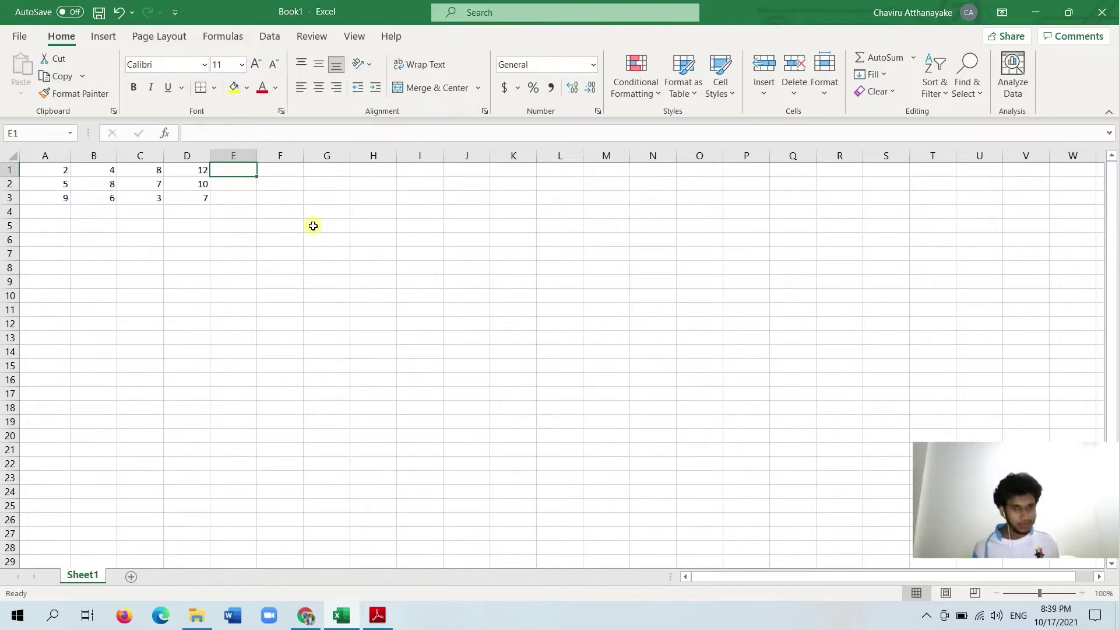
- Type =SUM(A1:D1) directly in E1 by dragging across A1:D1, giving 26
{"action": "type", "text": "="}
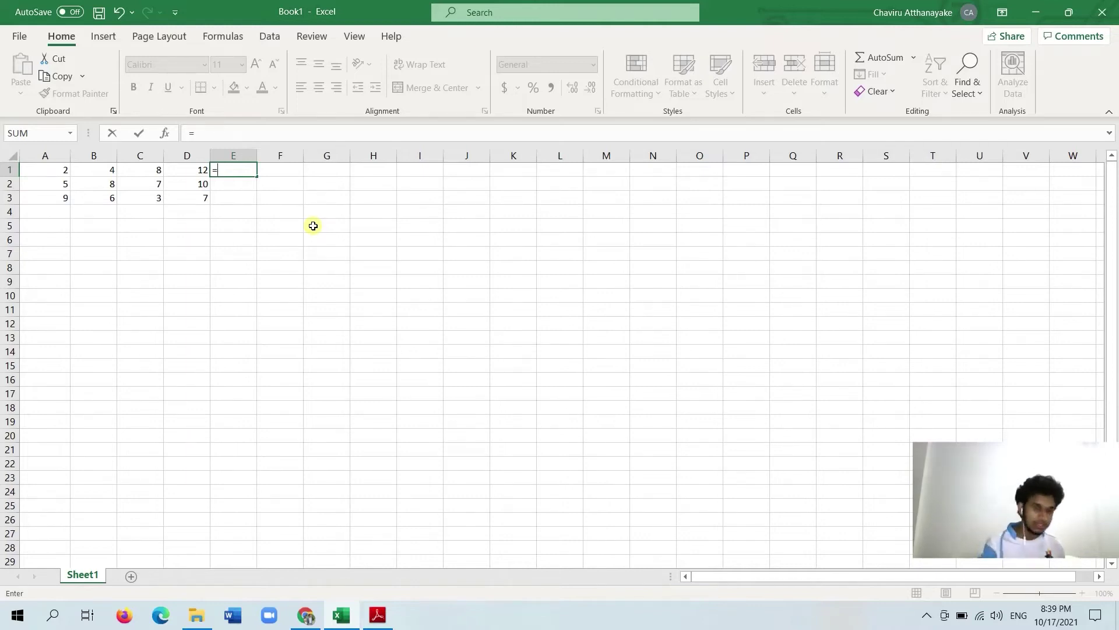
{"action": "type", "text": "sum"}
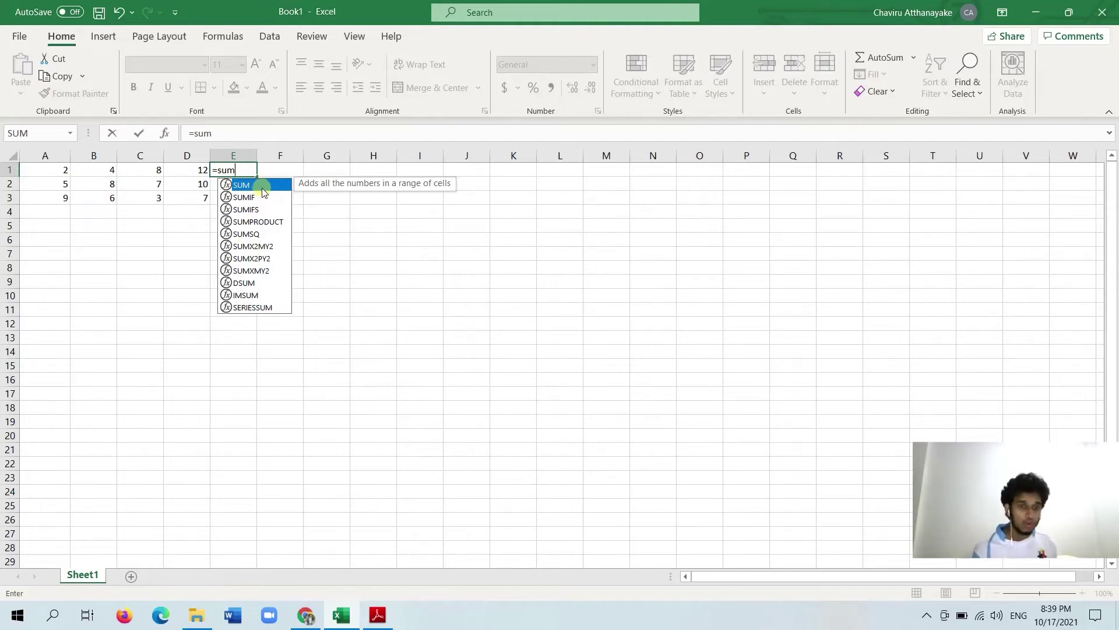
{"action": "key", "text": "Tab"}
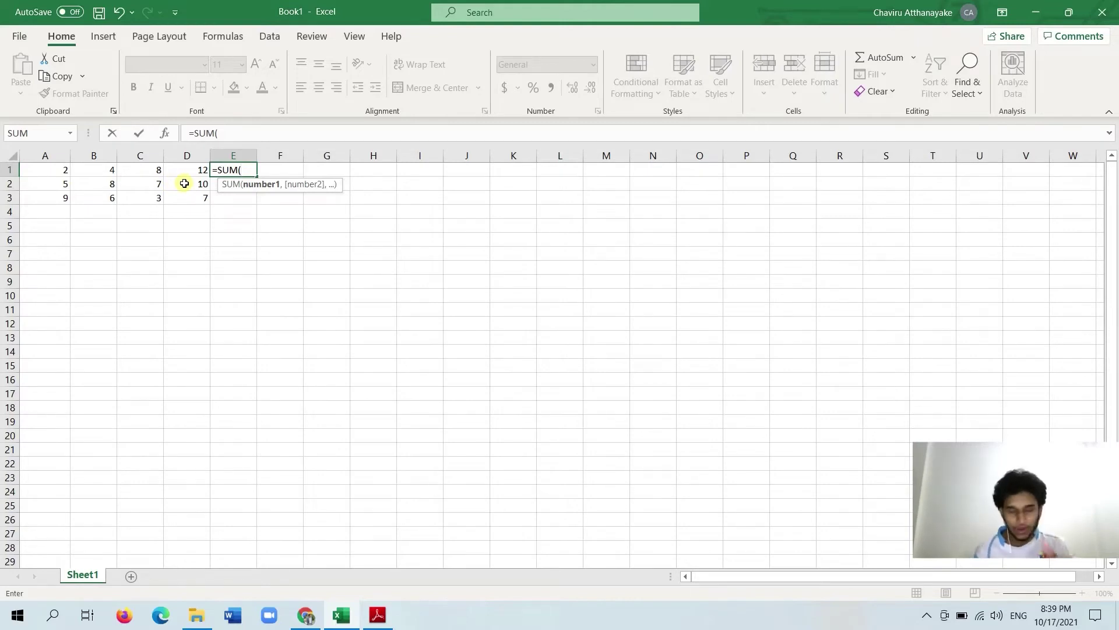
{"action": "left_click_drag", "start_coordinate": [41, 169], "coordinate": [187, 169]}
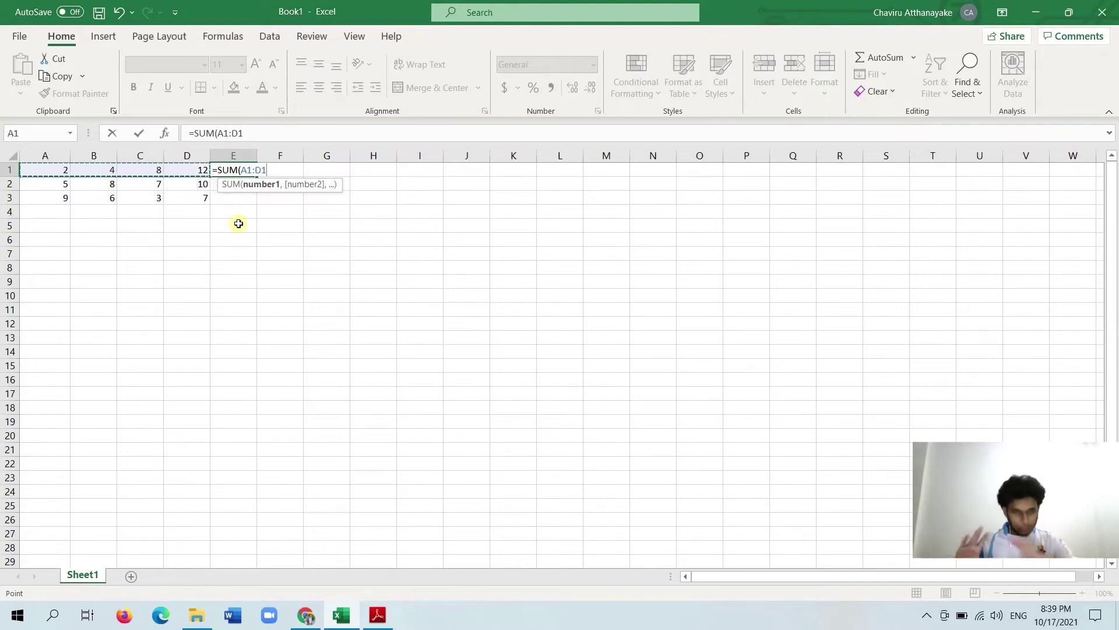
{"action": "key", "text": "Return"}
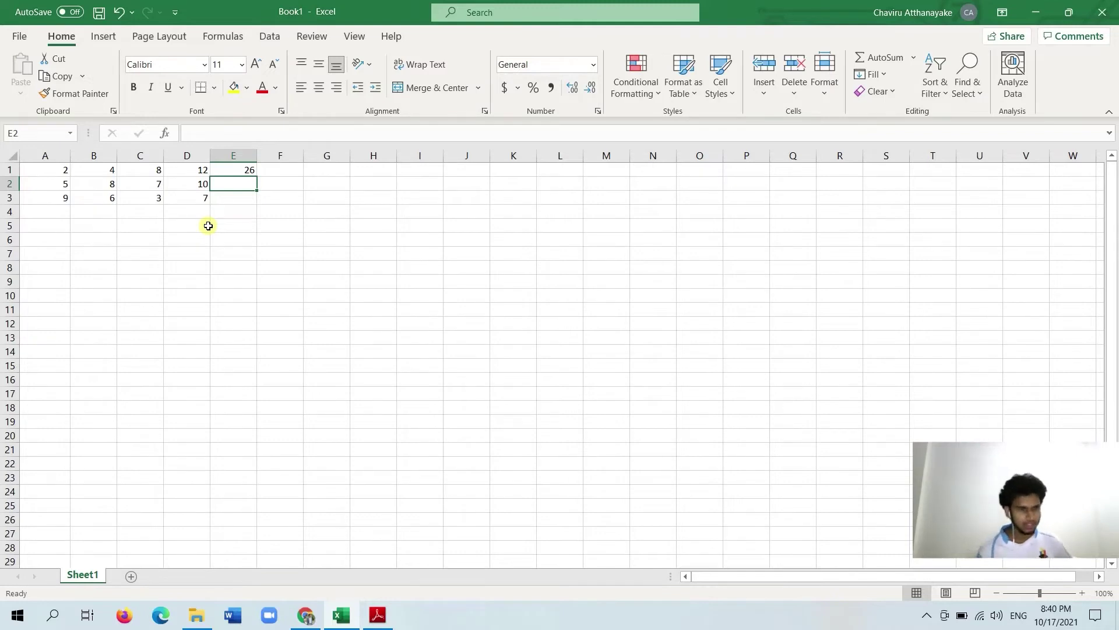
- Enter the sample word Excel in cell A8
{"action": "left_click", "coordinate": [66, 267]}
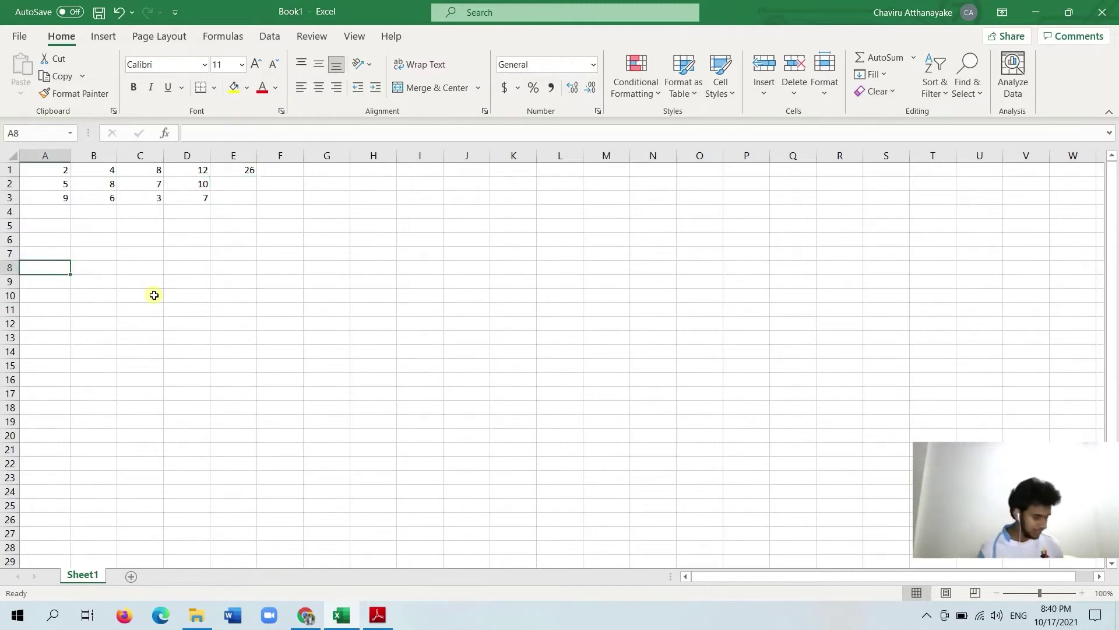
{"action": "type", "text": "Excel"}
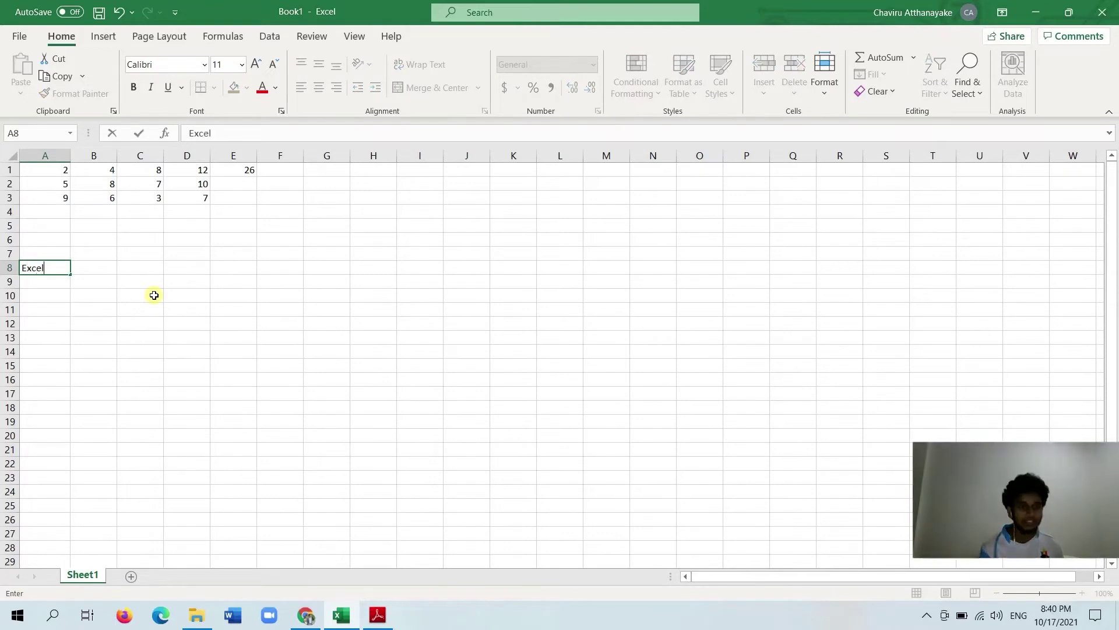
{"action": "key", "text": "Tab"}
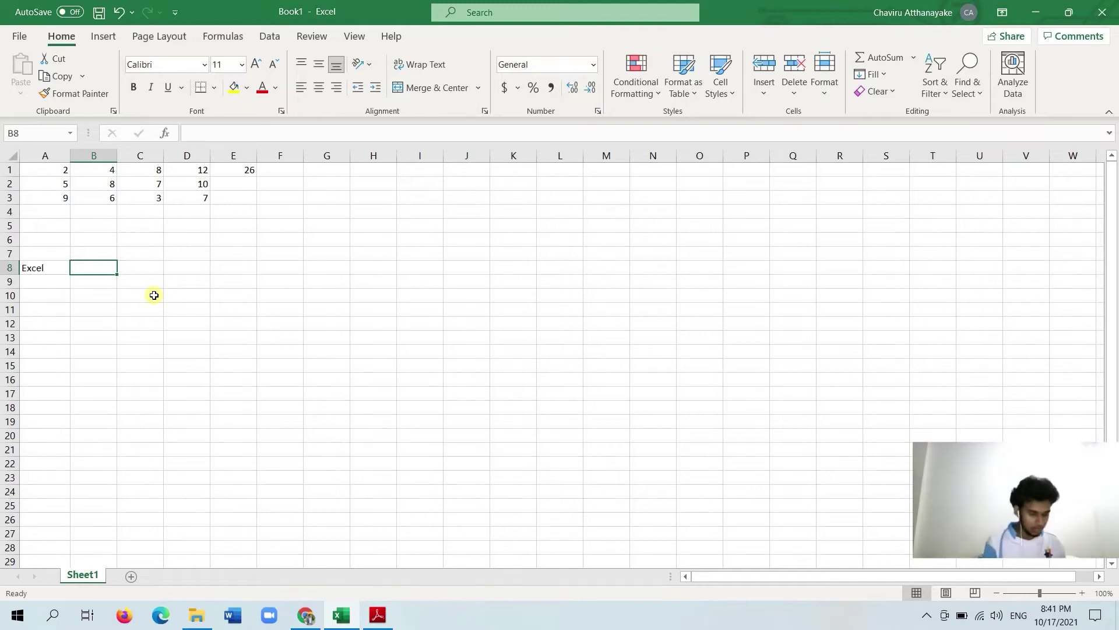
- Enter =LEFT(A8,2) in B8 so it shows Ex, then reselect B8 to check the formula
{"action": "type", "text": "="}
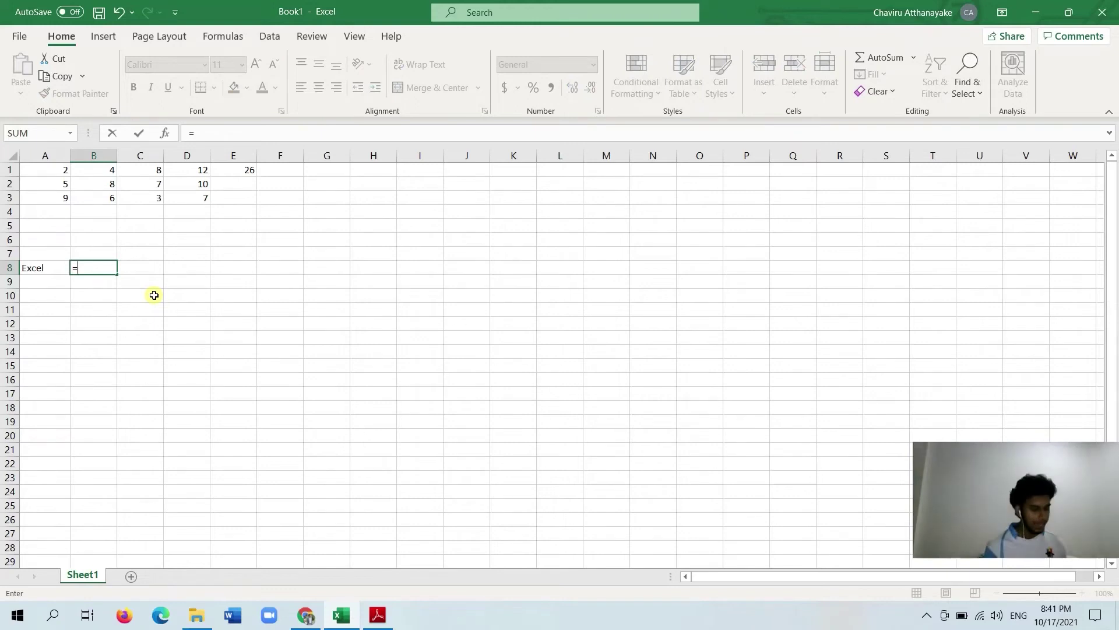
{"action": "type", "text": "left"}
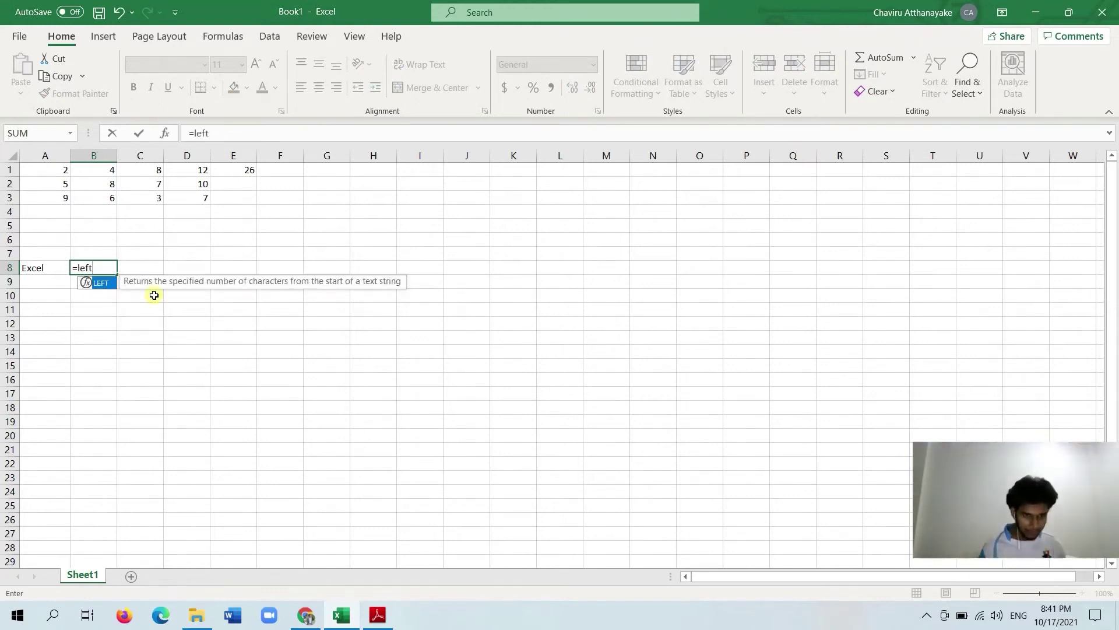
{"action": "key", "text": "Tab"}
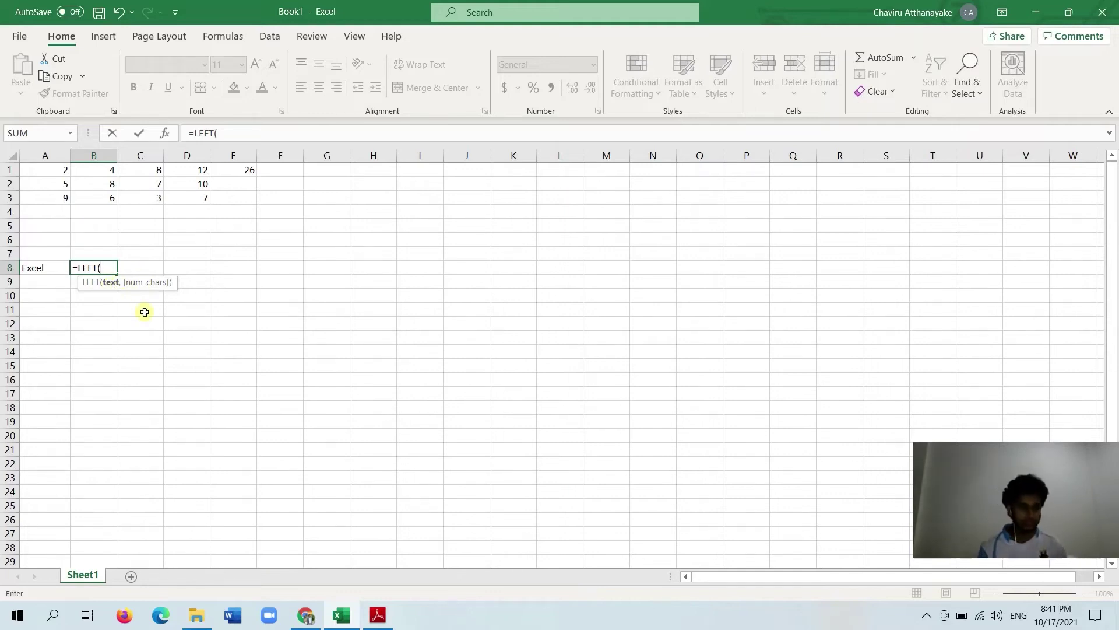
{"action": "left_click", "coordinate": [38, 269]}
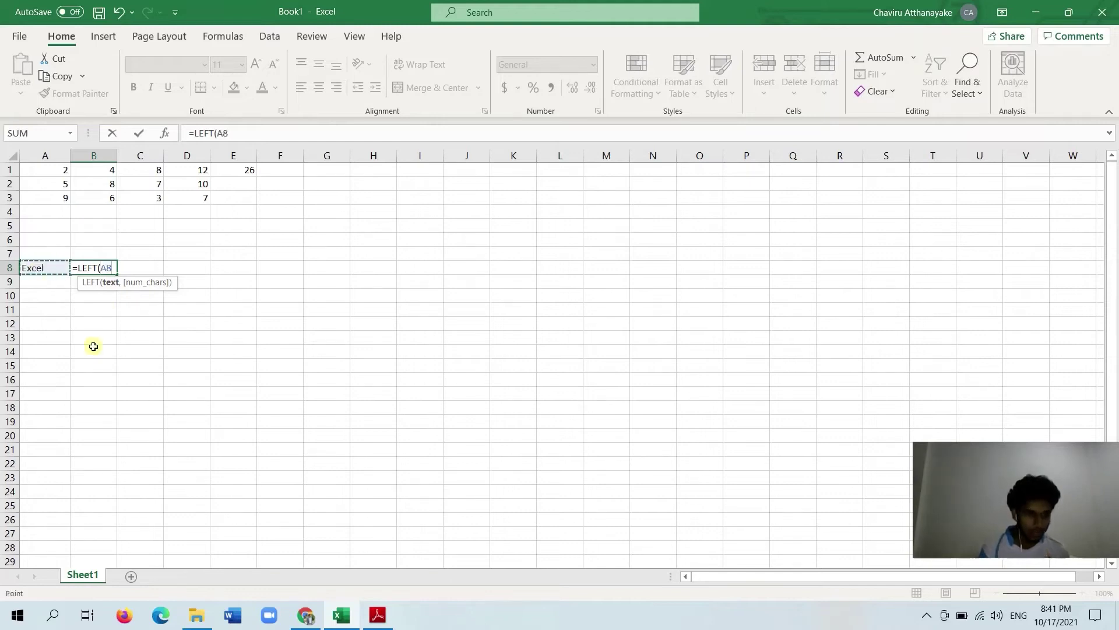
{"action": "type", "text": ","}
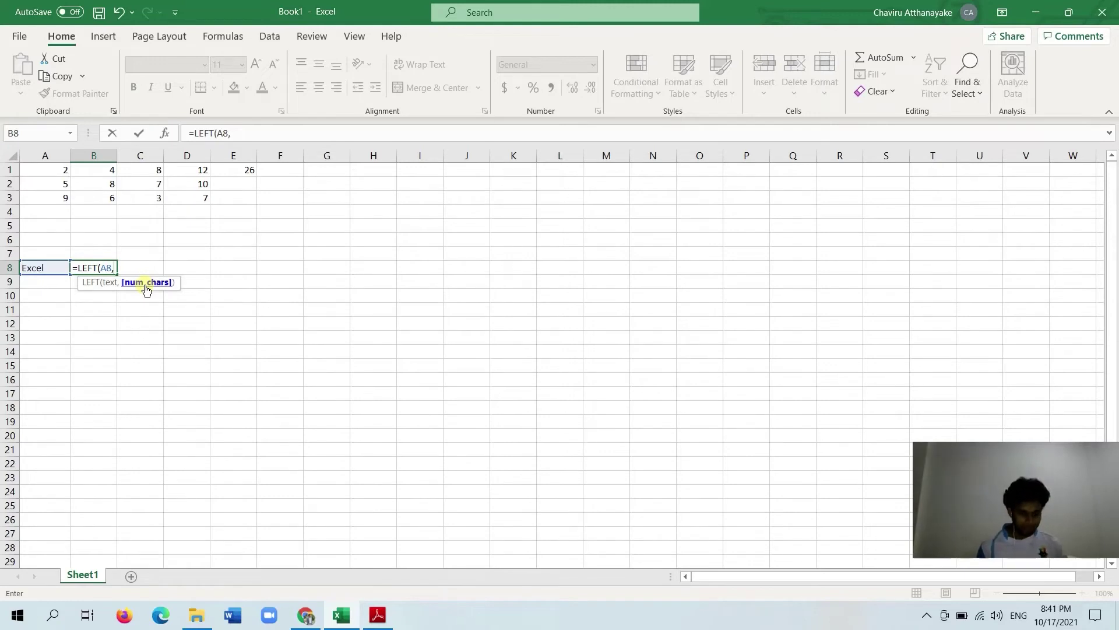
{"action": "type", "text": "2"}
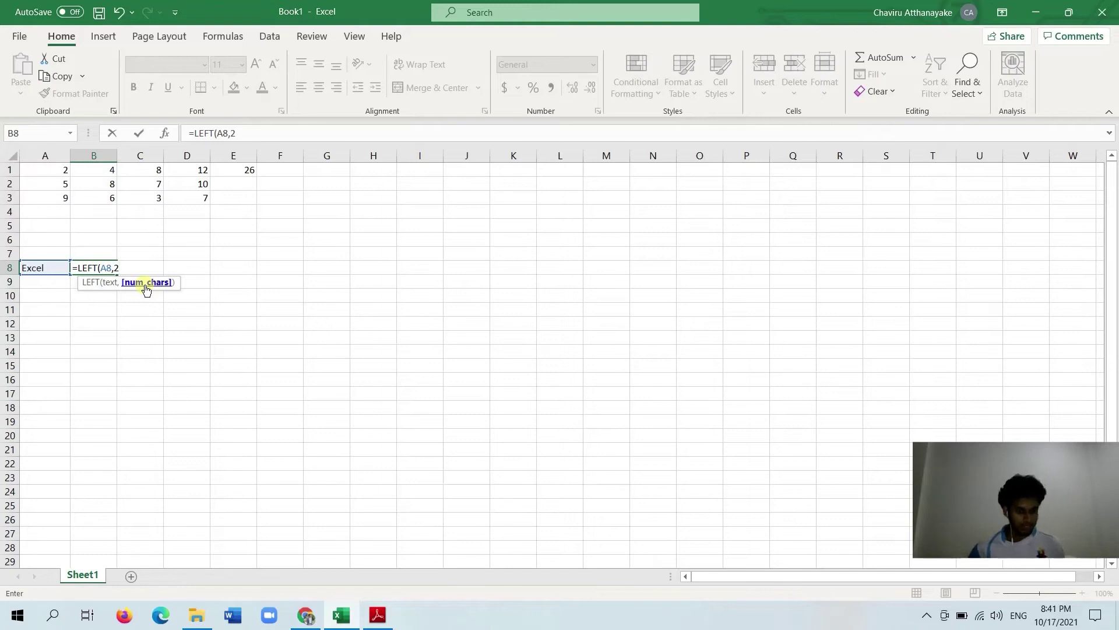
{"action": "key", "text": "Return"}
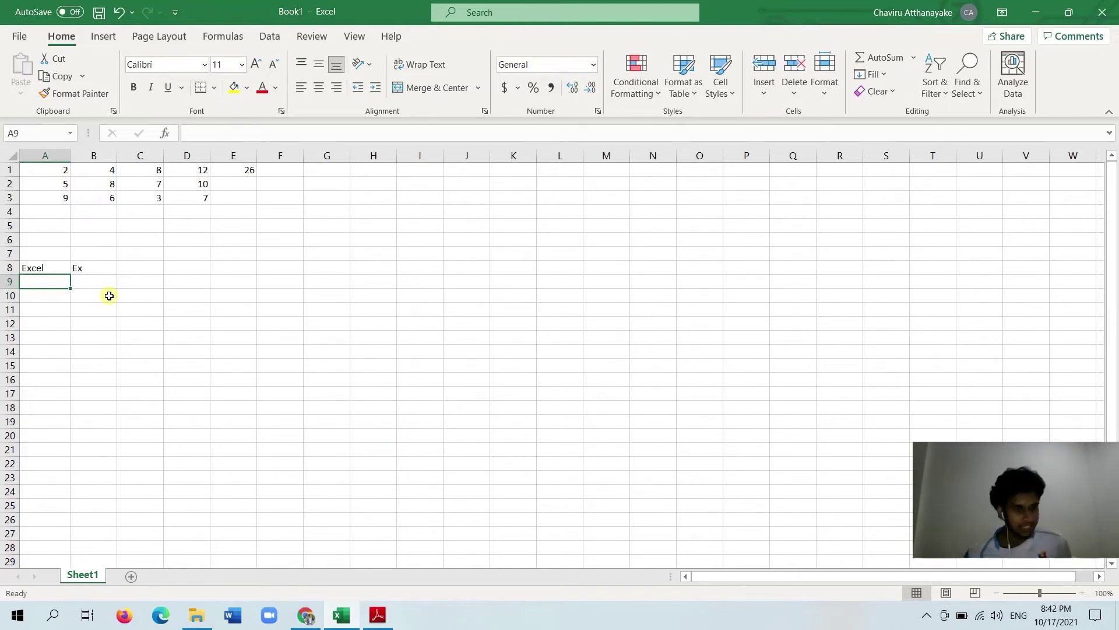
{"action": "left_click", "coordinate": [92, 270]}
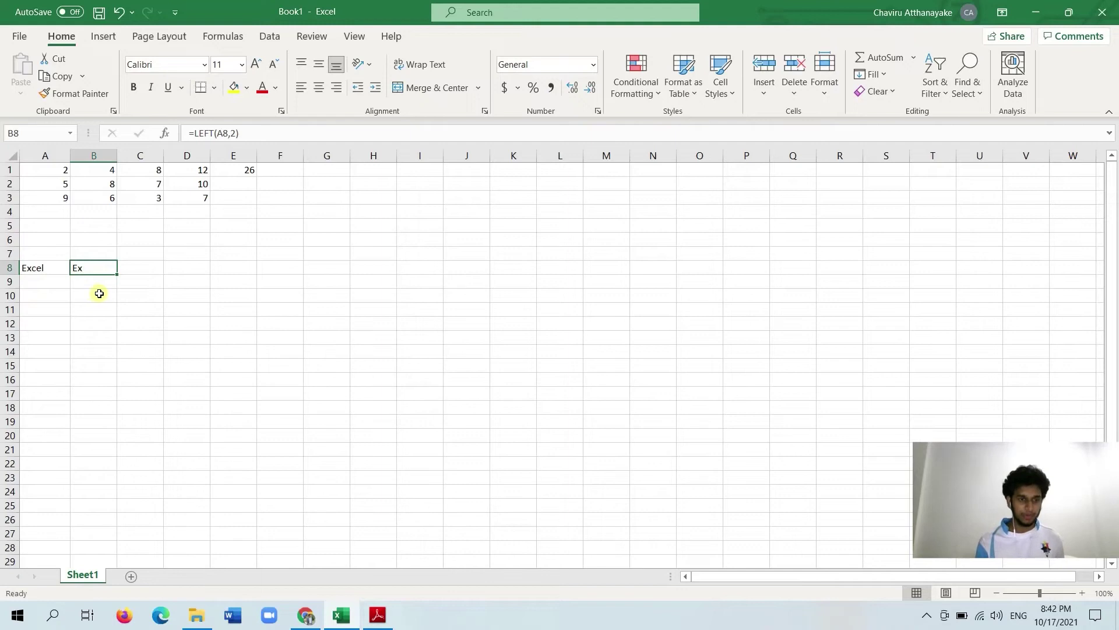
- Clear B8 and enter =LEFT(A8,4) there so it shows 'Exce'
{"action": "key", "text": "BackSpace"}
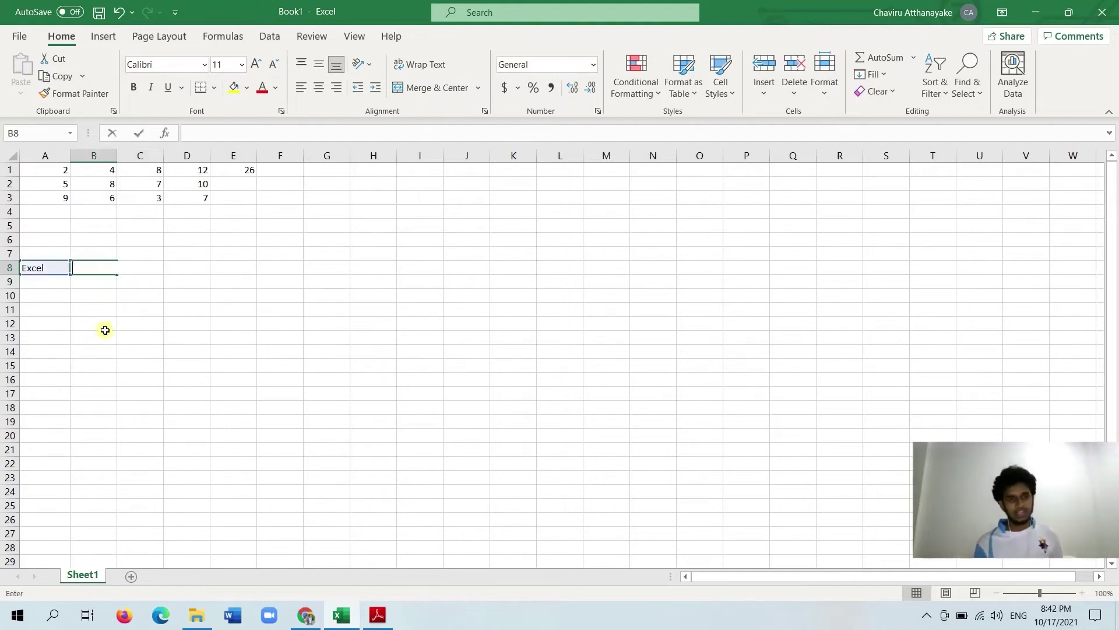
{"action": "left_click", "coordinate": [100, 296]}
{"action": "left_click", "coordinate": [99, 270]}
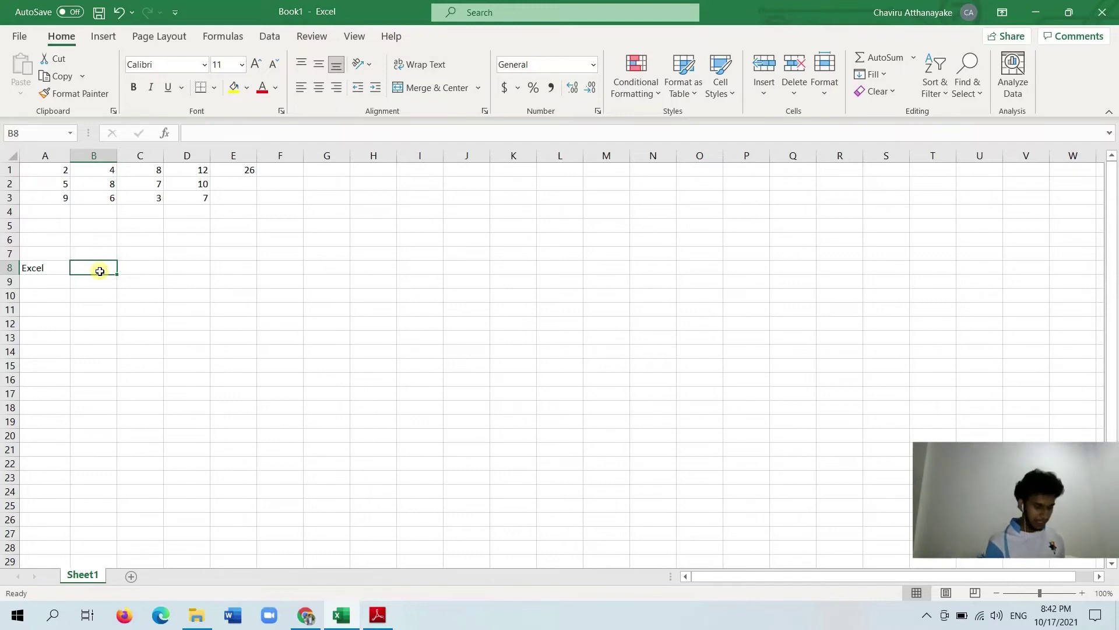
{"action": "type", "text": "=le"}
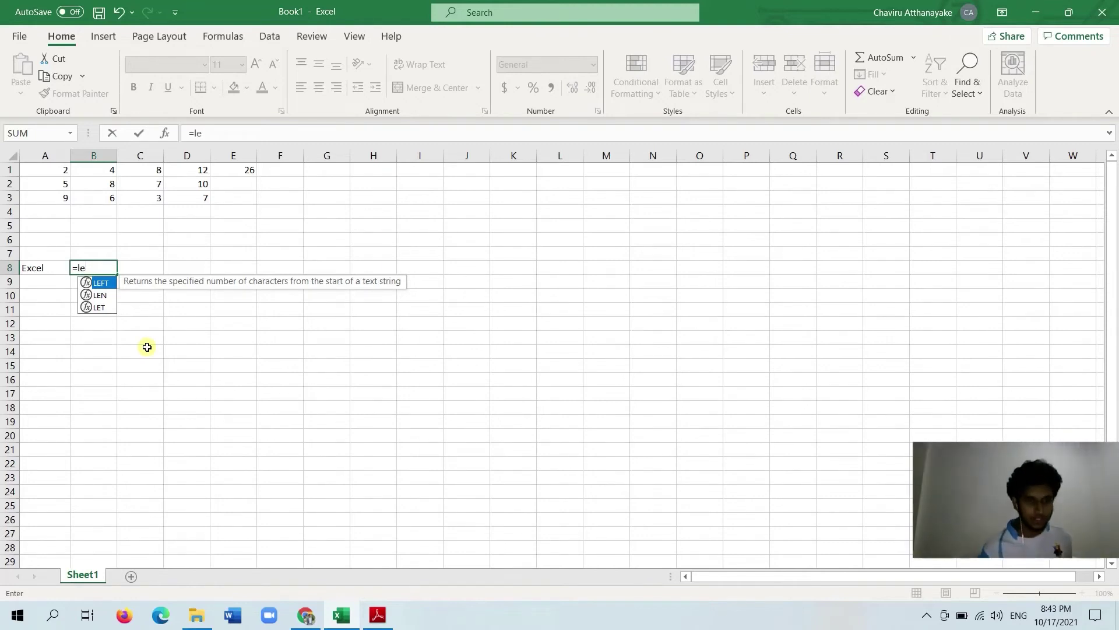
{"action": "double_click", "coordinate": [100, 282]}
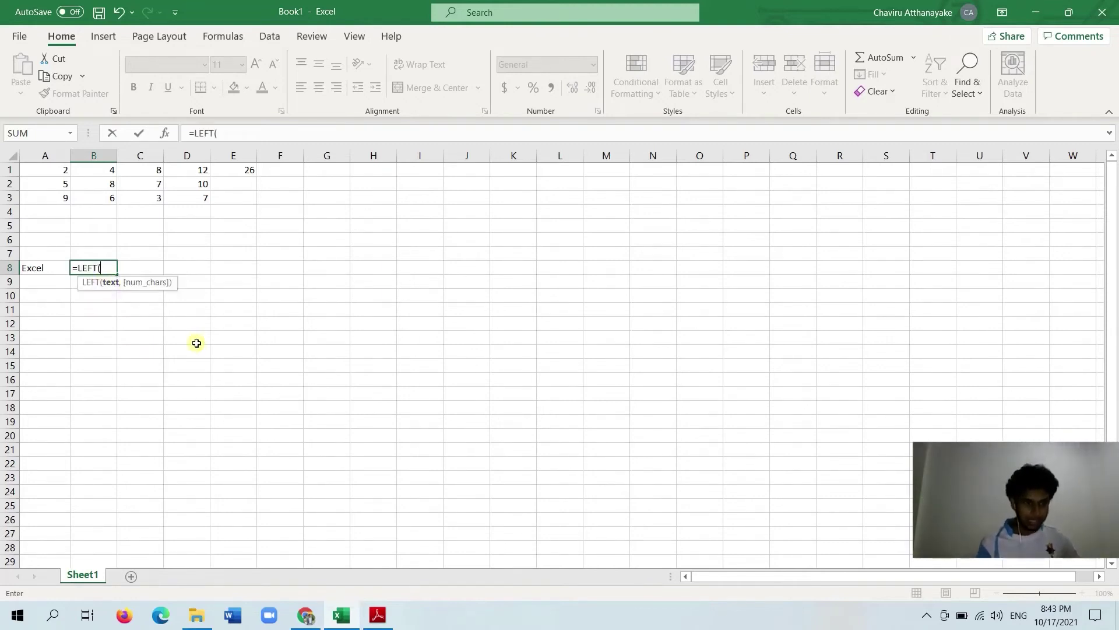
{"action": "left_click", "coordinate": [57, 270]}
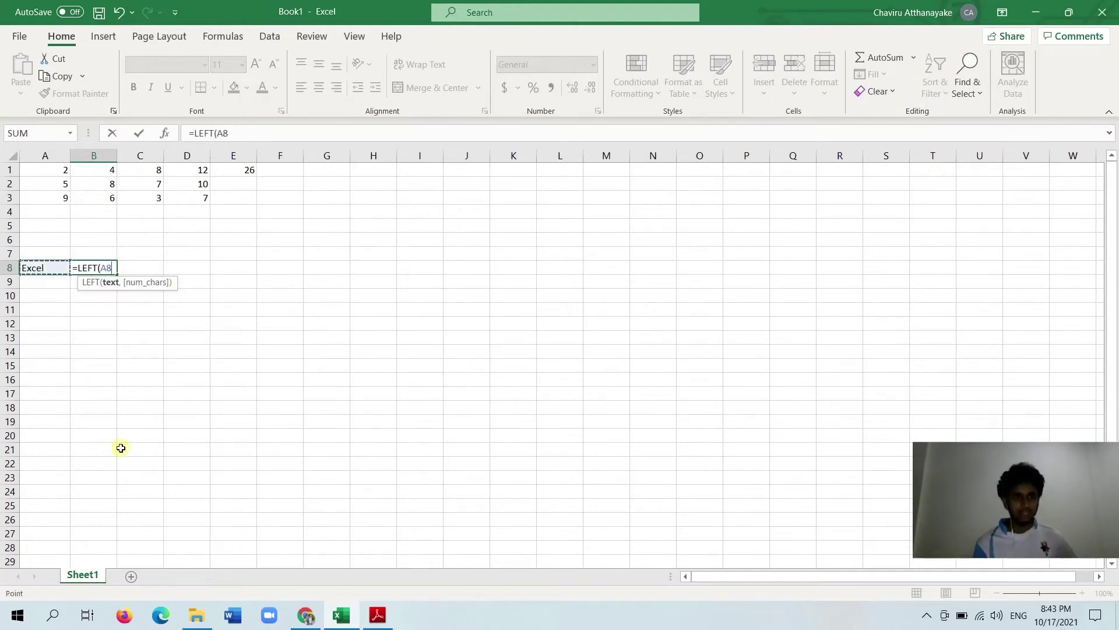
{"action": "type", "text": ","}
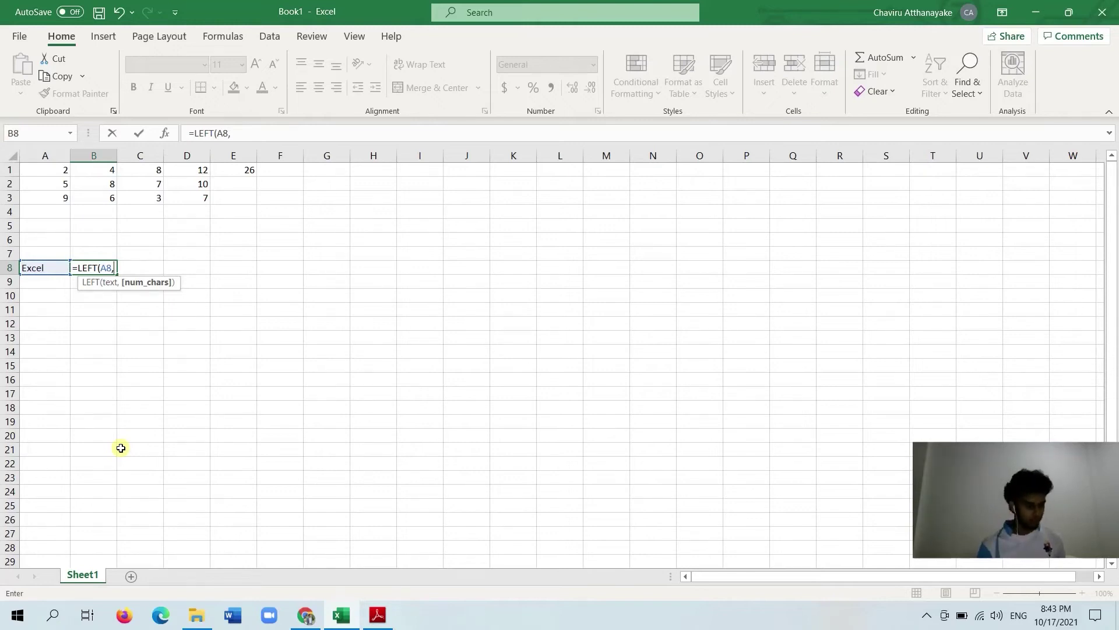
{"action": "type", "text": "4"}
{"action": "key", "text": "Return"}
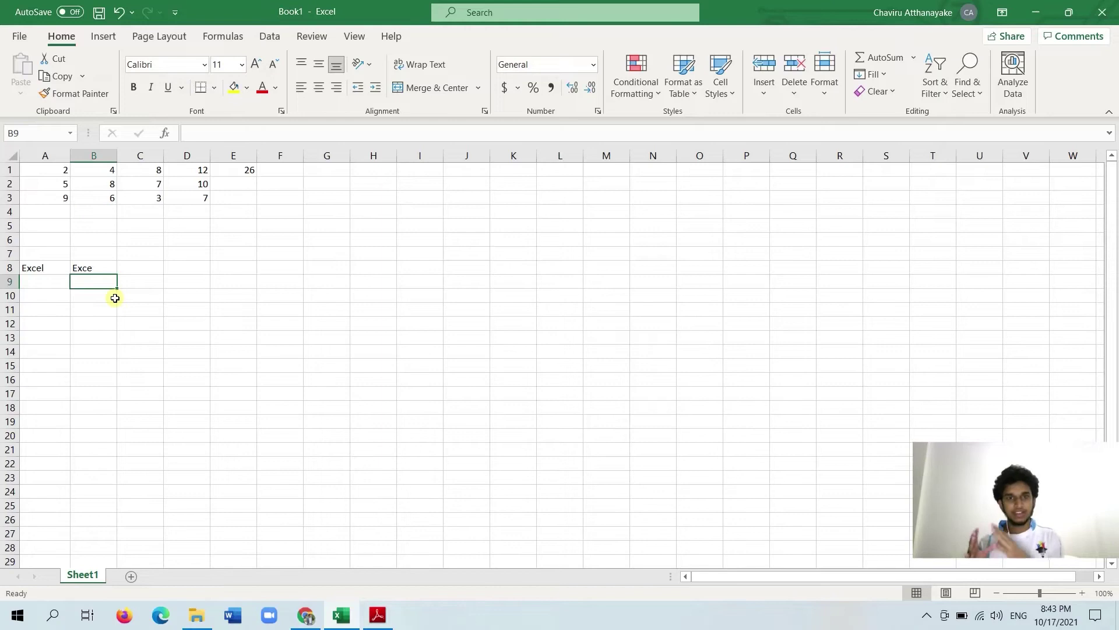
- Check the LEFT formula behind 'Exce', then empty B8 again
{"action": "left_click", "coordinate": [91, 267]}
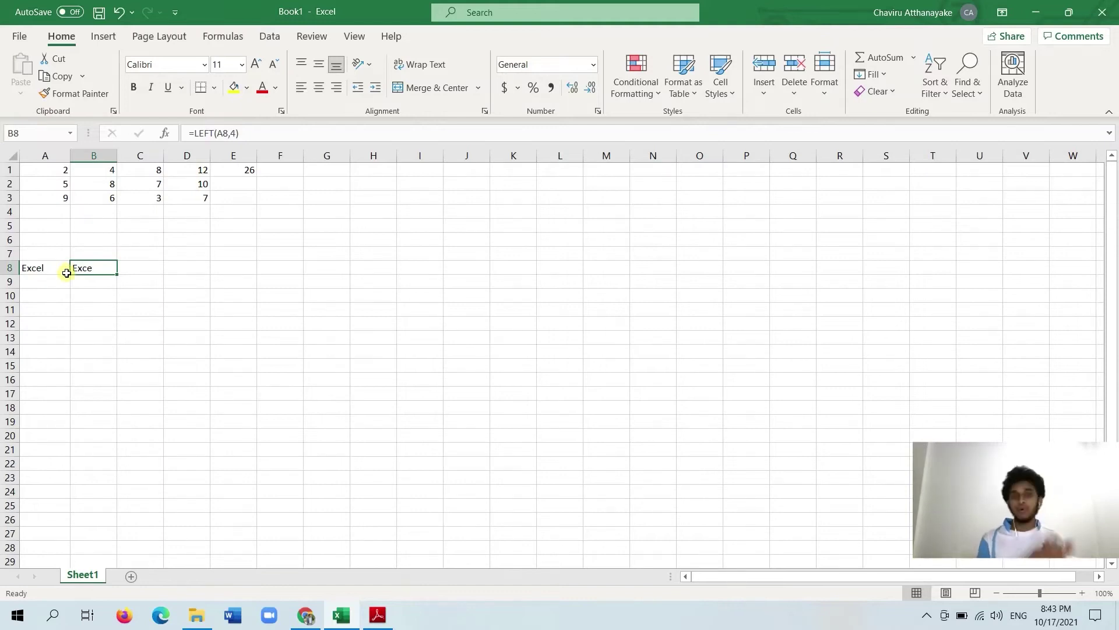
{"action": "left_click", "coordinate": [142, 271]}
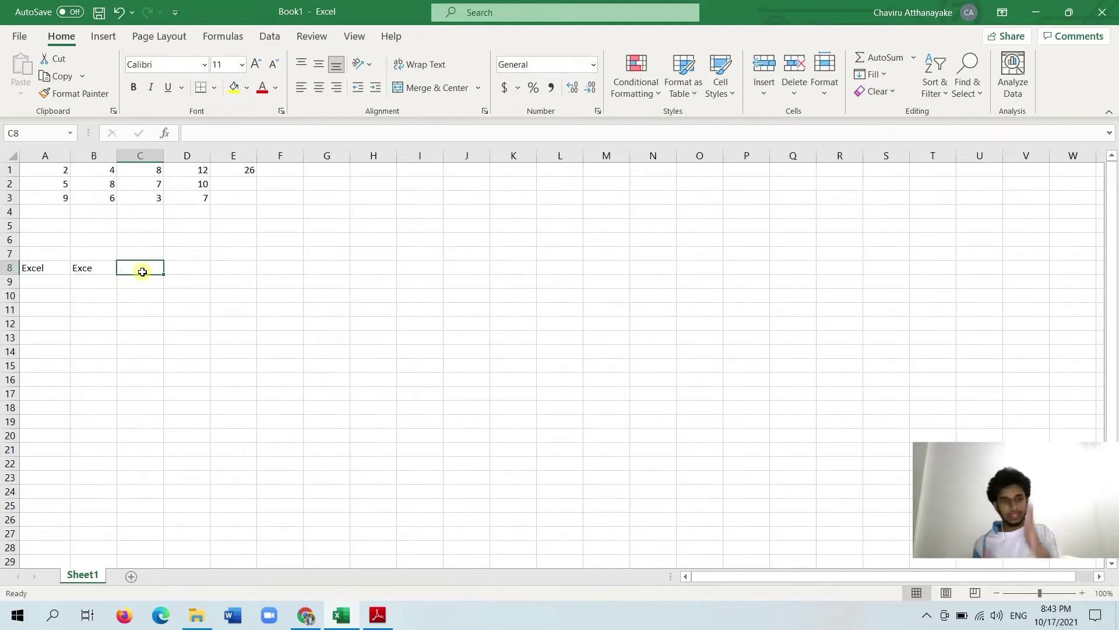
{"action": "left_click", "coordinate": [92, 263]}
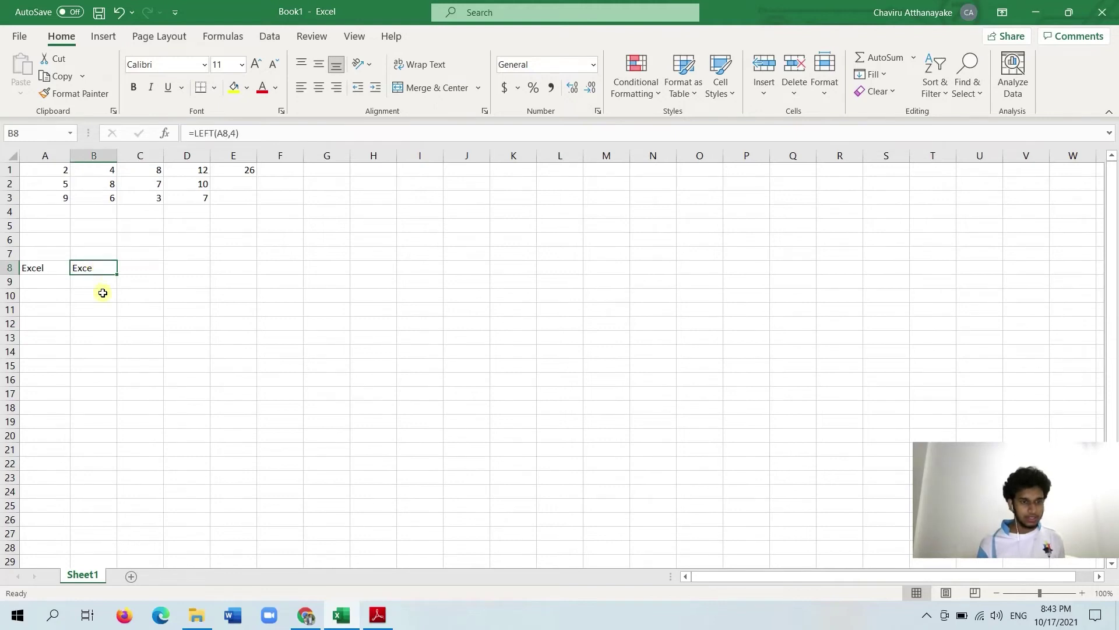
{"action": "key", "text": "BackSpace"}
{"action": "left_click", "coordinate": [100, 282]}
{"action": "left_click", "coordinate": [103, 267]}
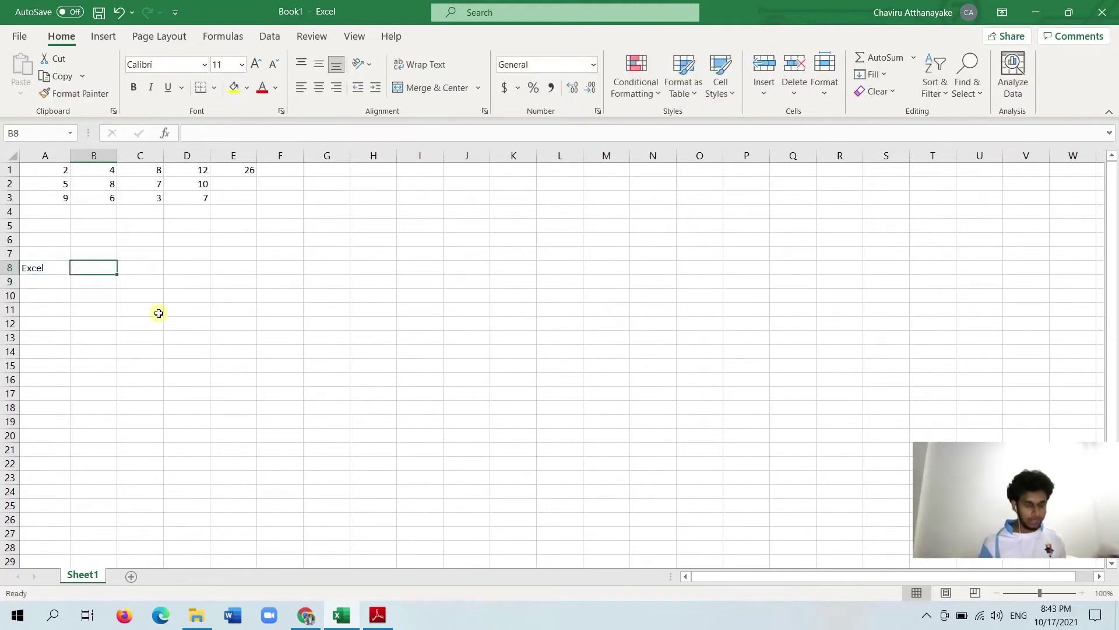
- Enter =RIGHT(A8,3) in B8 so it shows 'cel'
{"action": "type", "text": "="}
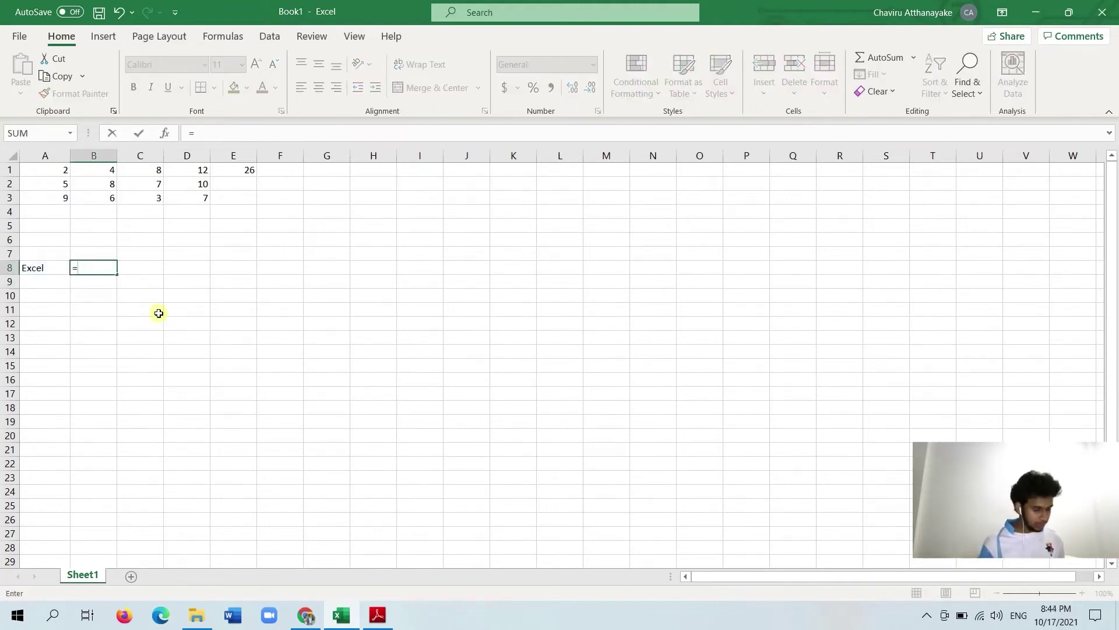
{"action": "type", "text": "righ"}
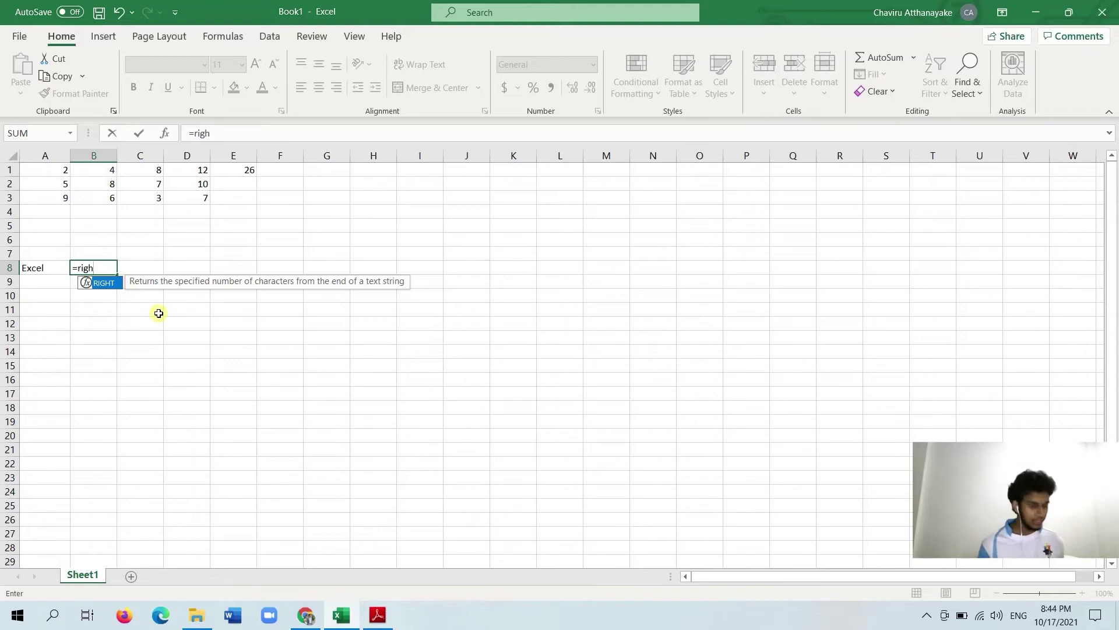
{"action": "key", "text": "Tab"}
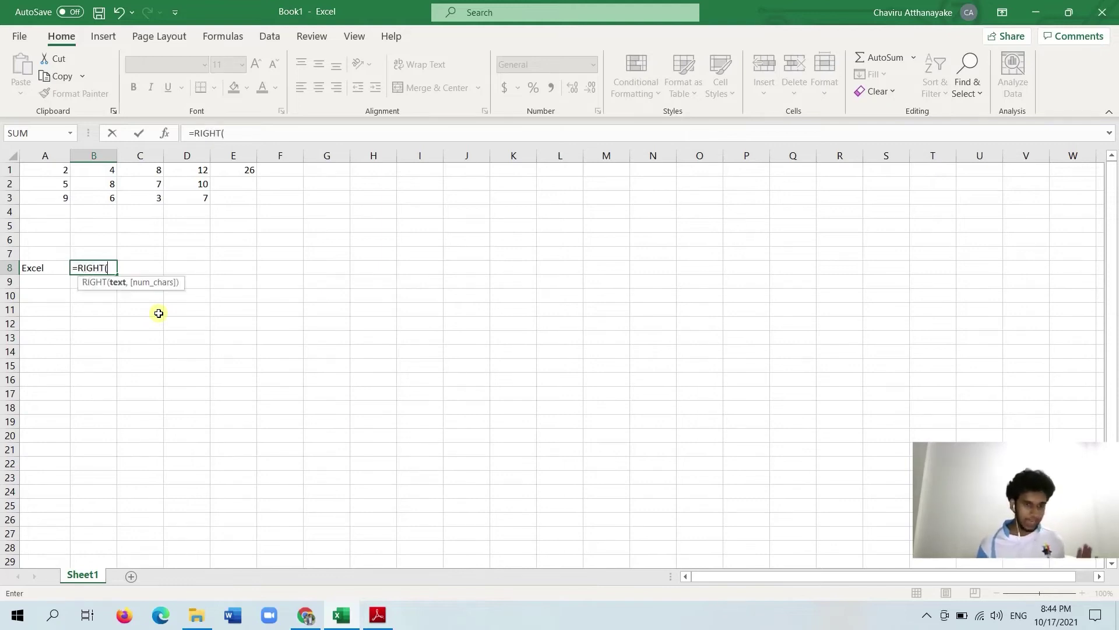
{"action": "left_click", "coordinate": [53, 272]}
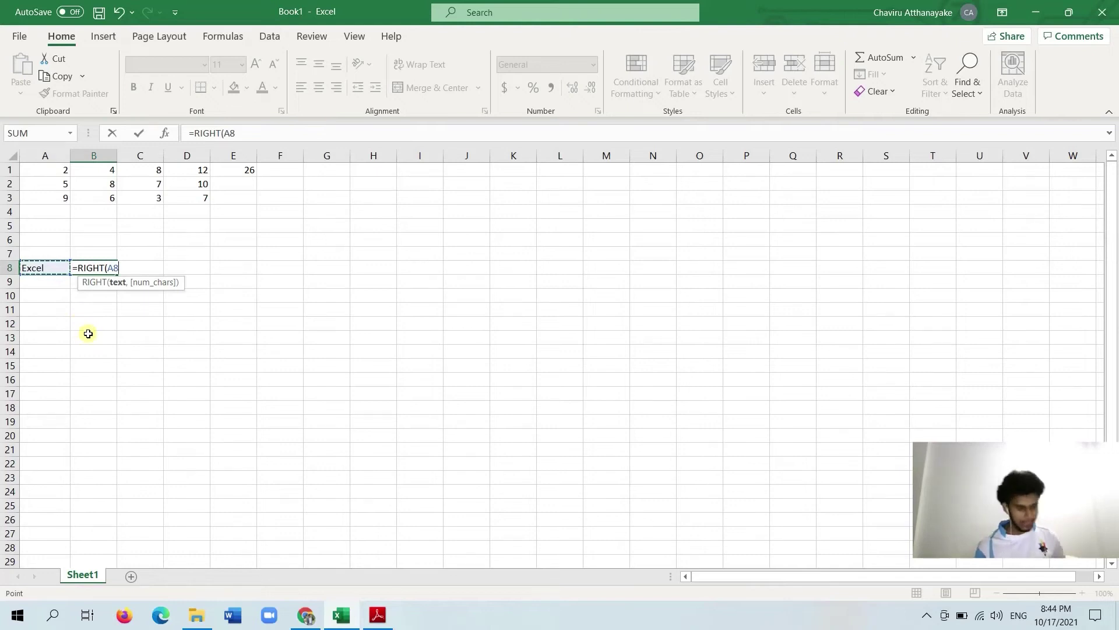
{"action": "type", "text": ","}
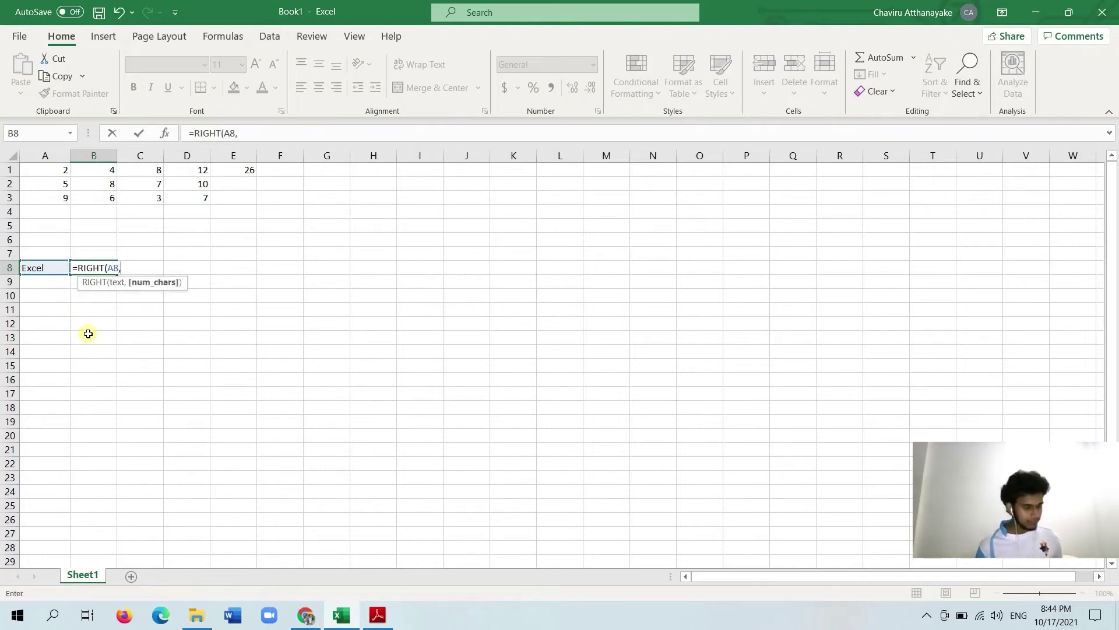
{"action": "type", "text": "3"}
{"action": "key", "text": "Return"}
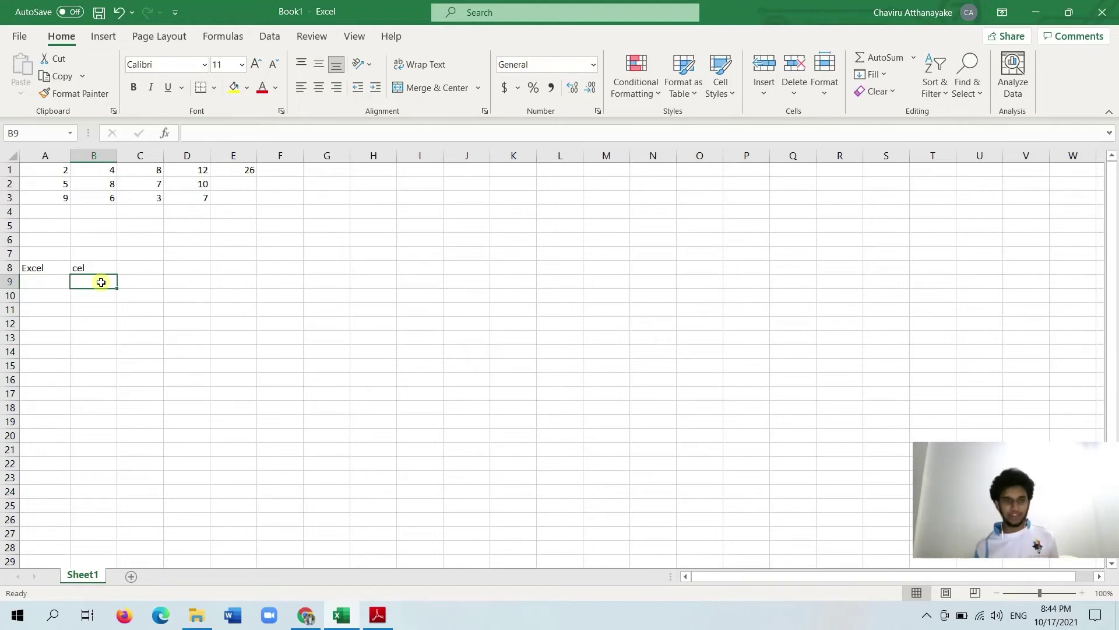
- Clear the 'cel' result from B8
{"action": "left_click", "coordinate": [96, 264]}
{"action": "key", "text": "shift+Left"}
{"action": "key", "text": "BackSpace"}
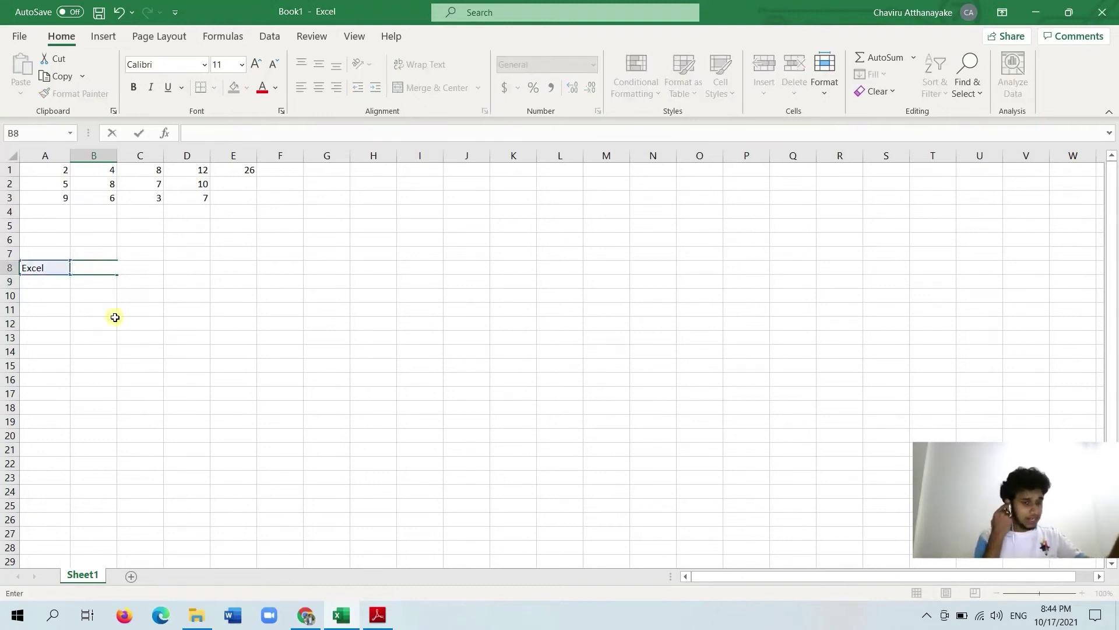
- Extend A8's text to 'Excel Spreadsheet' and AutoFit column A to fit it
{"action": "left_click", "coordinate": [112, 295]}
{"action": "left_click", "coordinate": [107, 267]}
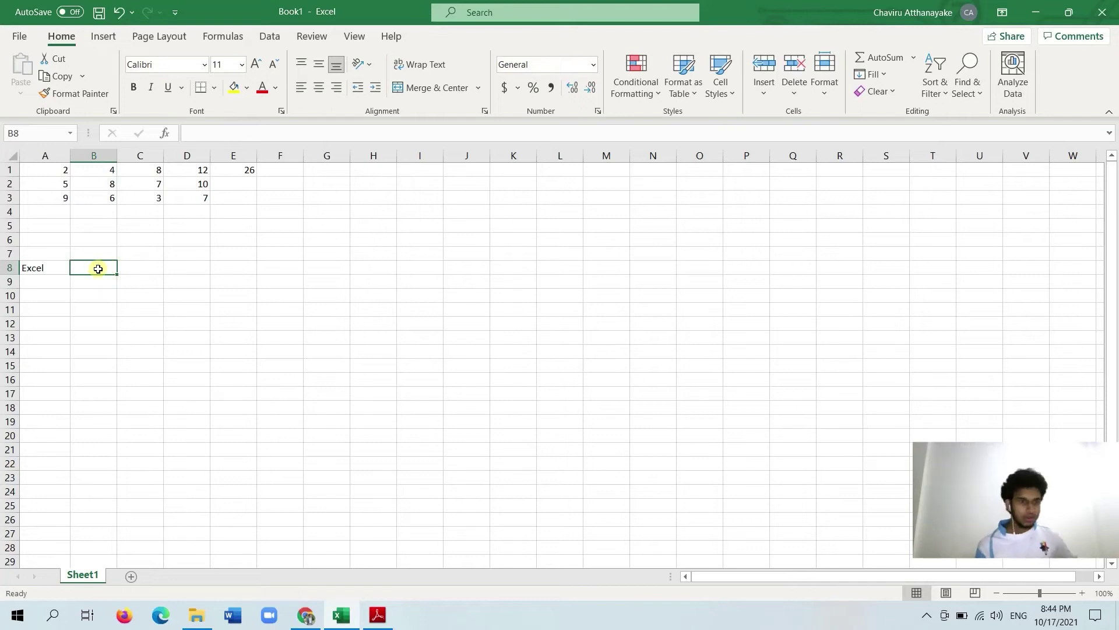
{"action": "left_click", "coordinate": [49, 265]}
{"action": "left_click", "coordinate": [239, 137]}
{"action": "type", "text": "Sprea"}
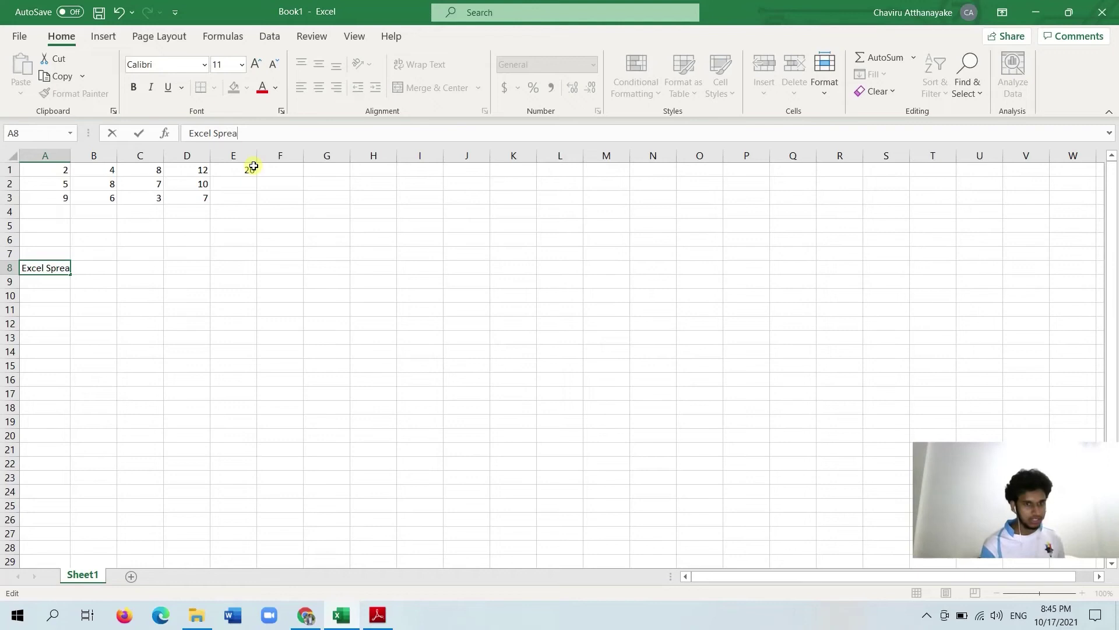
{"action": "type", "text": "dsheet"}
{"action": "key", "text": "Return"}
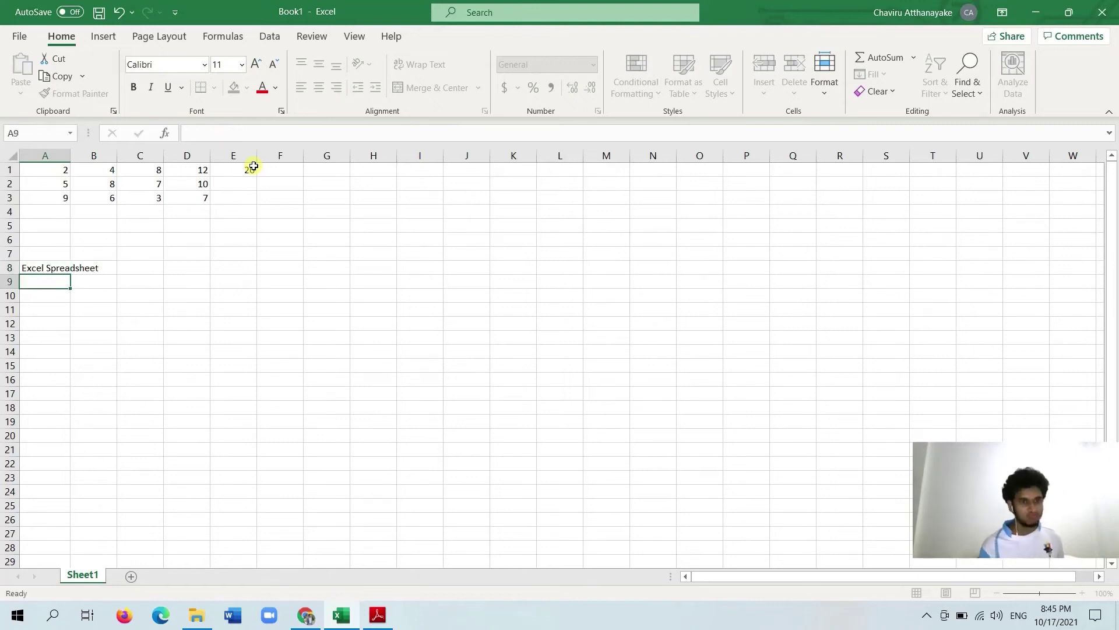
{"action": "double_click", "coordinate": [71, 154]}
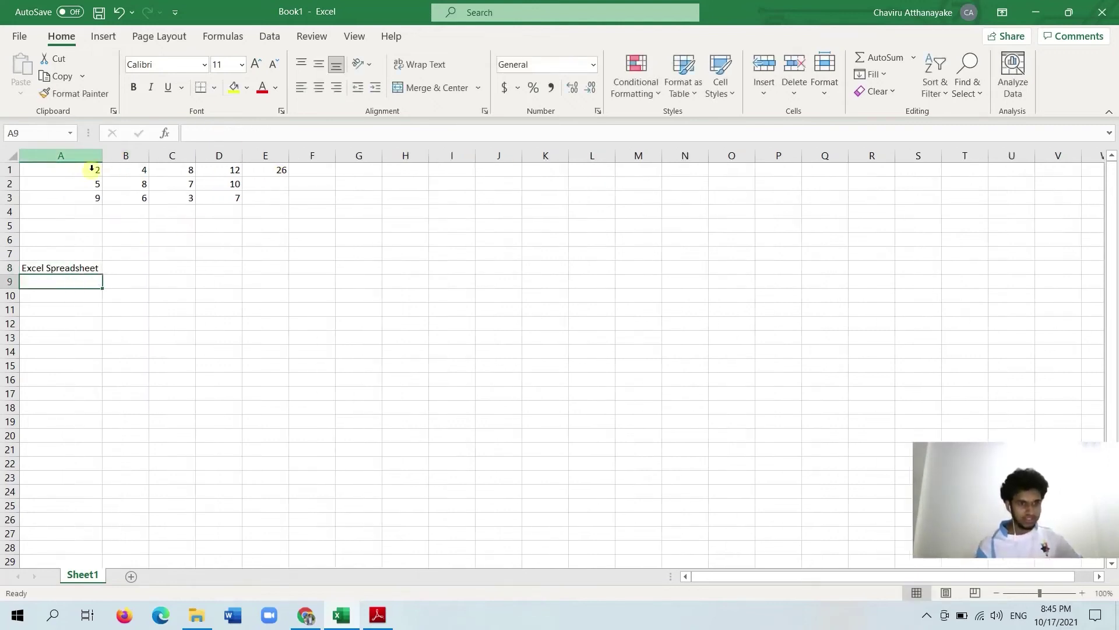
{"action": "left_click", "coordinate": [123, 267]}
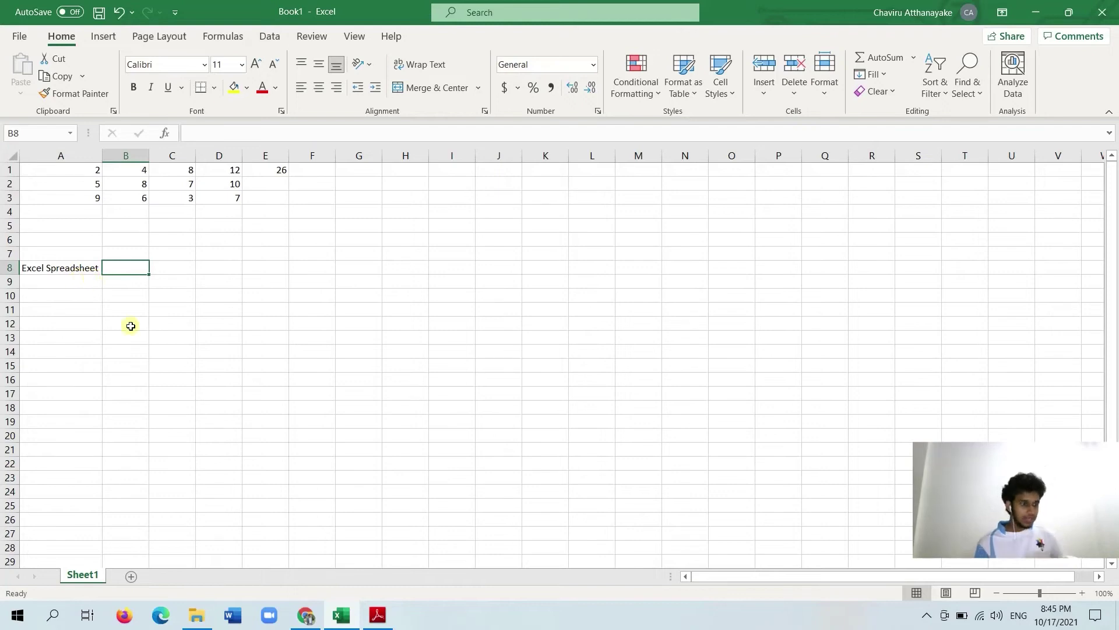
- Enter =LEN(A8) in B8, returning 17 characters, then reopen B8 for editing
{"action": "left_click", "coordinate": [121, 282]}
{"action": "left_click", "coordinate": [126, 269]}
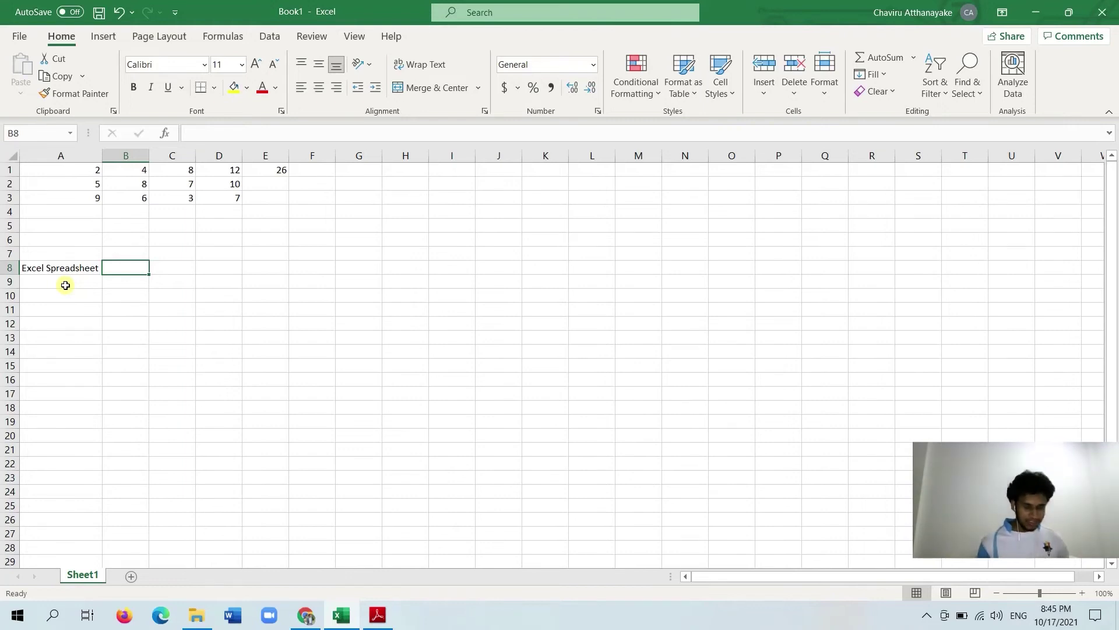
{"action": "type", "text": "="}
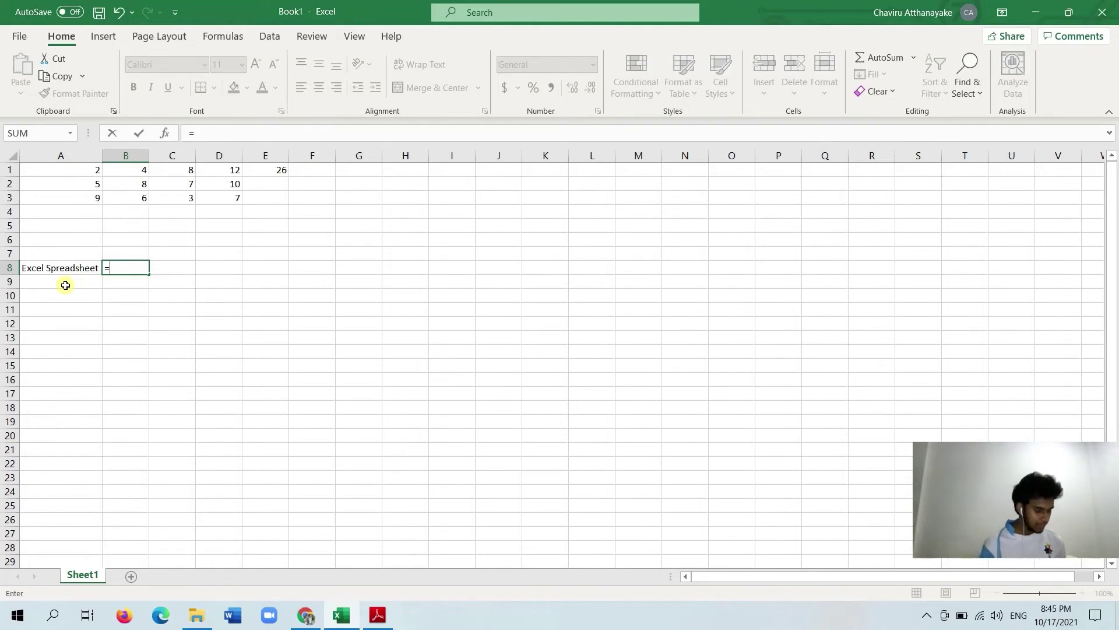
{"action": "type", "text": "len"}
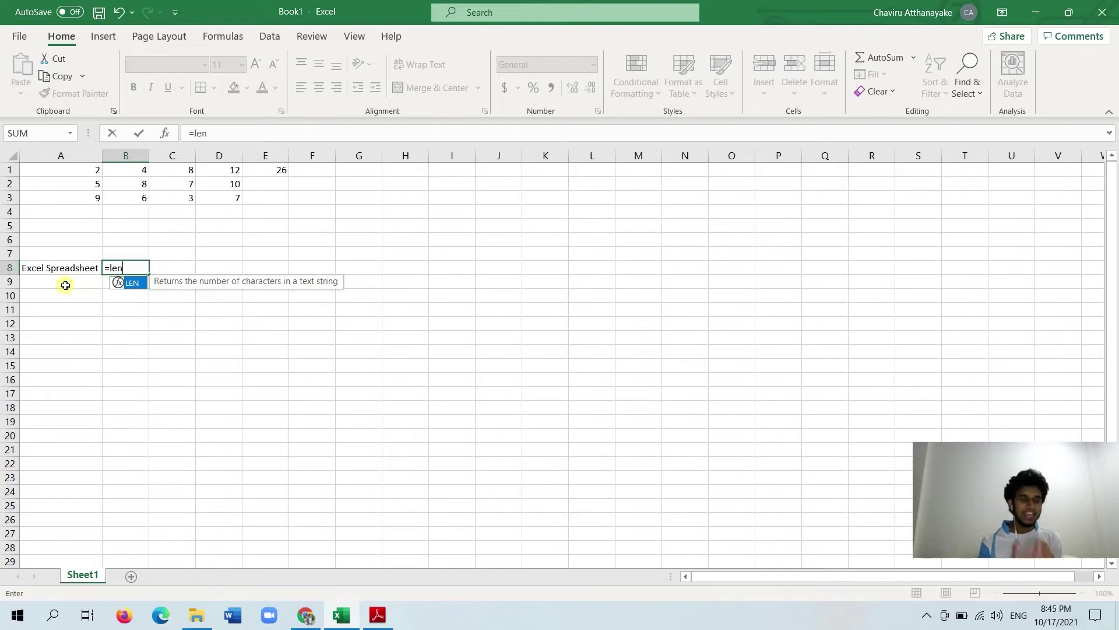
{"action": "key", "text": "Tab"}
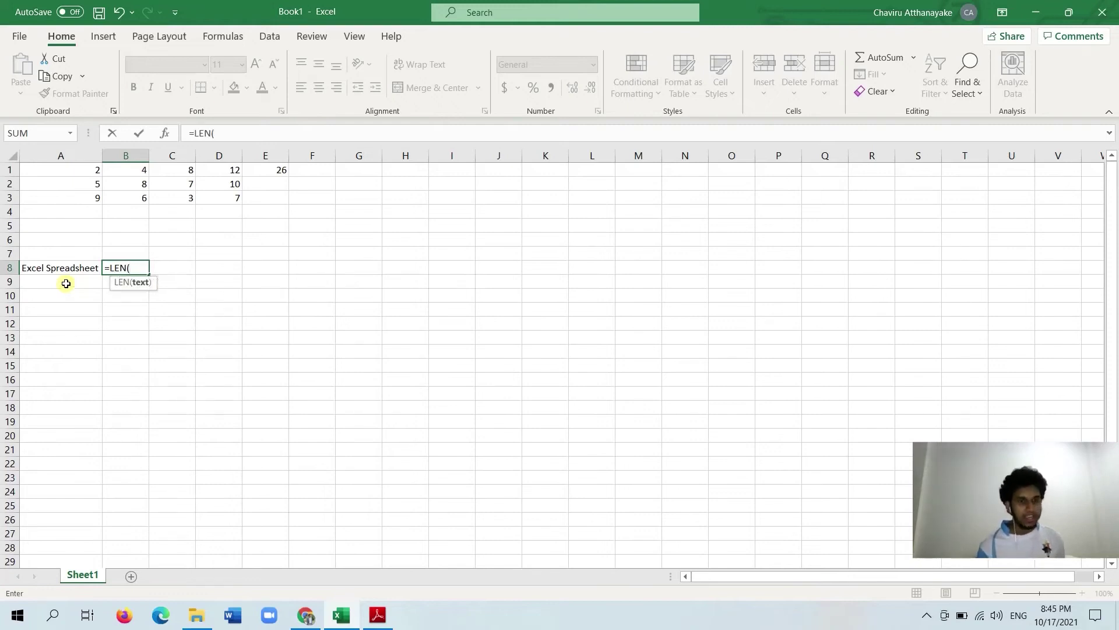
{"action": "left_click", "coordinate": [65, 270]}
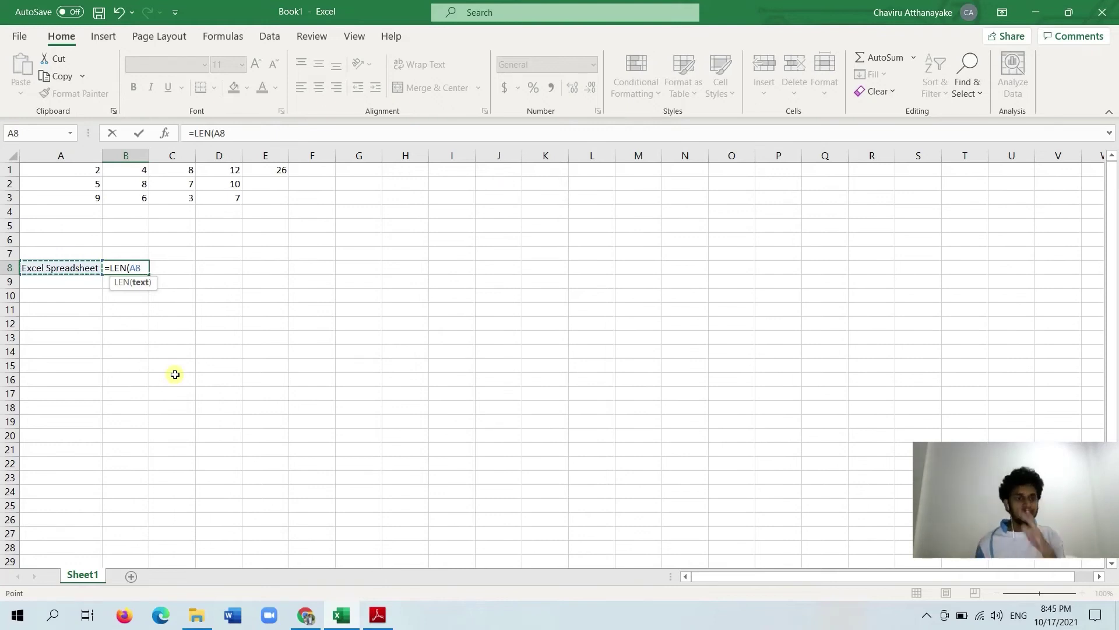
{"action": "key", "text": "Return"}
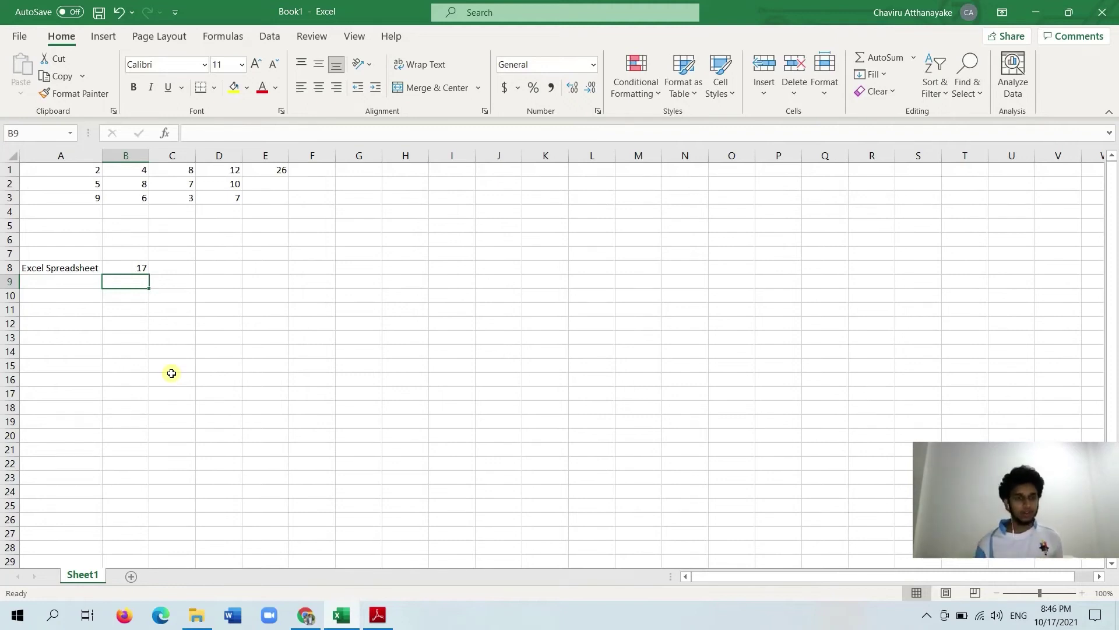
{"action": "double_click", "coordinate": [142, 269]}
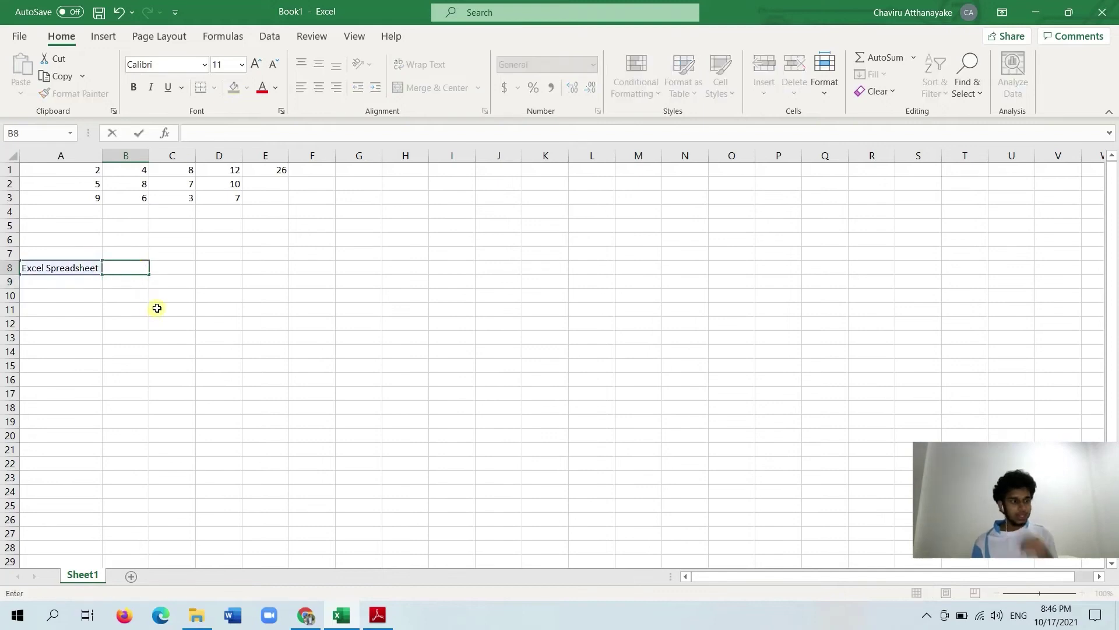
- Empty B8 and enter =MID(A8,3,8) there, giving 'cel Spre'
{"action": "left_click", "coordinate": [139, 291]}
{"action": "left_click", "coordinate": [136, 267]}
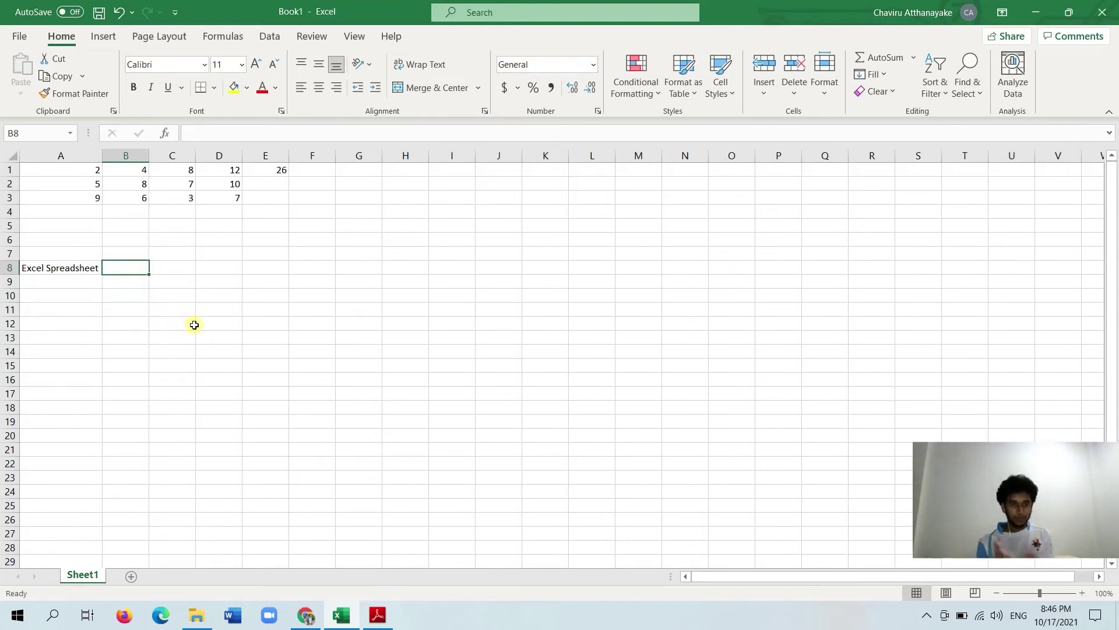
{"action": "type", "text": "="}
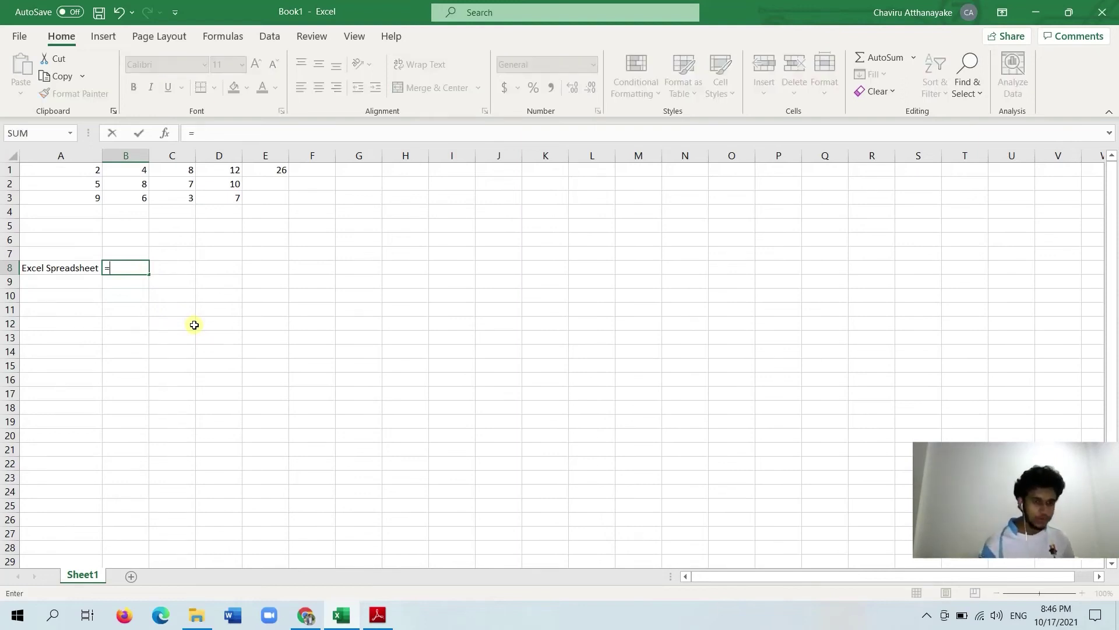
{"action": "type", "text": "mid"}
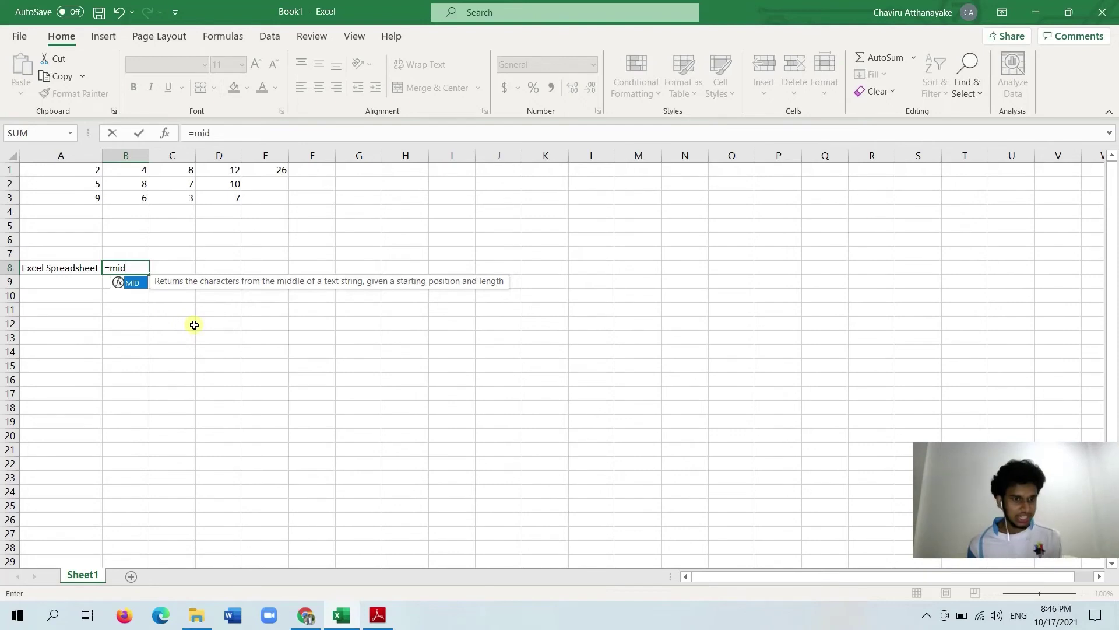
{"action": "key", "text": "Tab"}
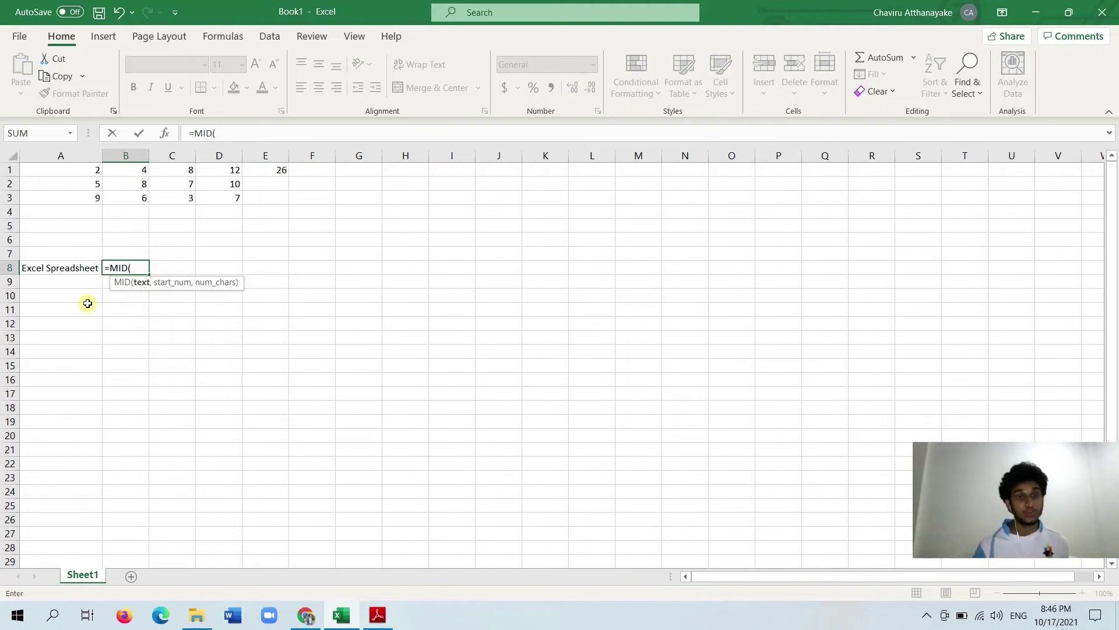
{"action": "left_click", "coordinate": [86, 267]}
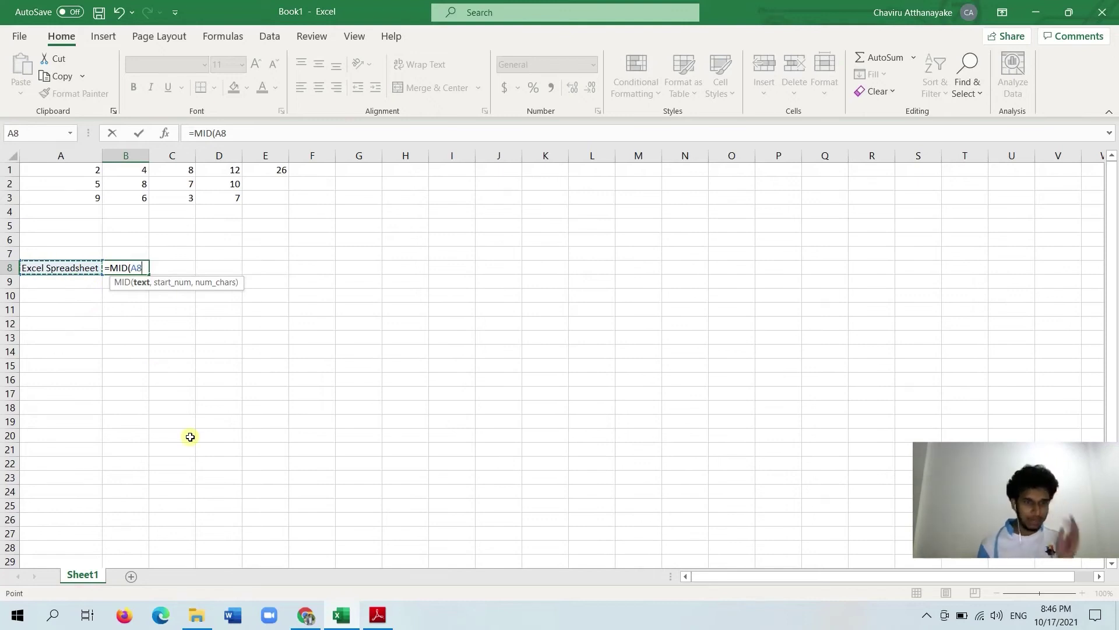
{"action": "type", "text": ",3"}
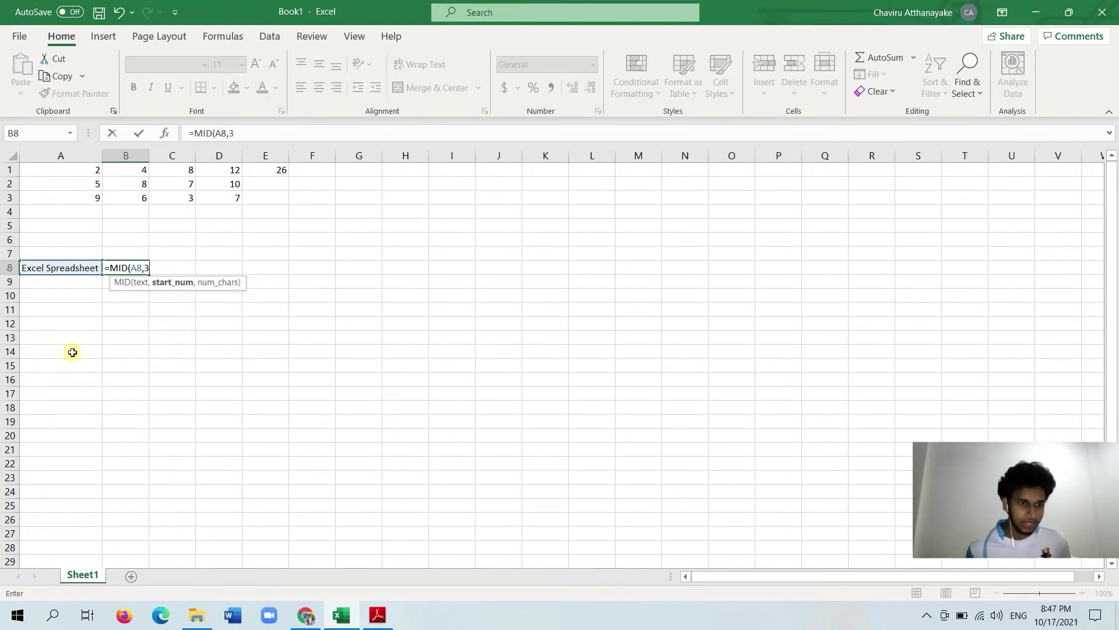
{"action": "type", "text": ","}
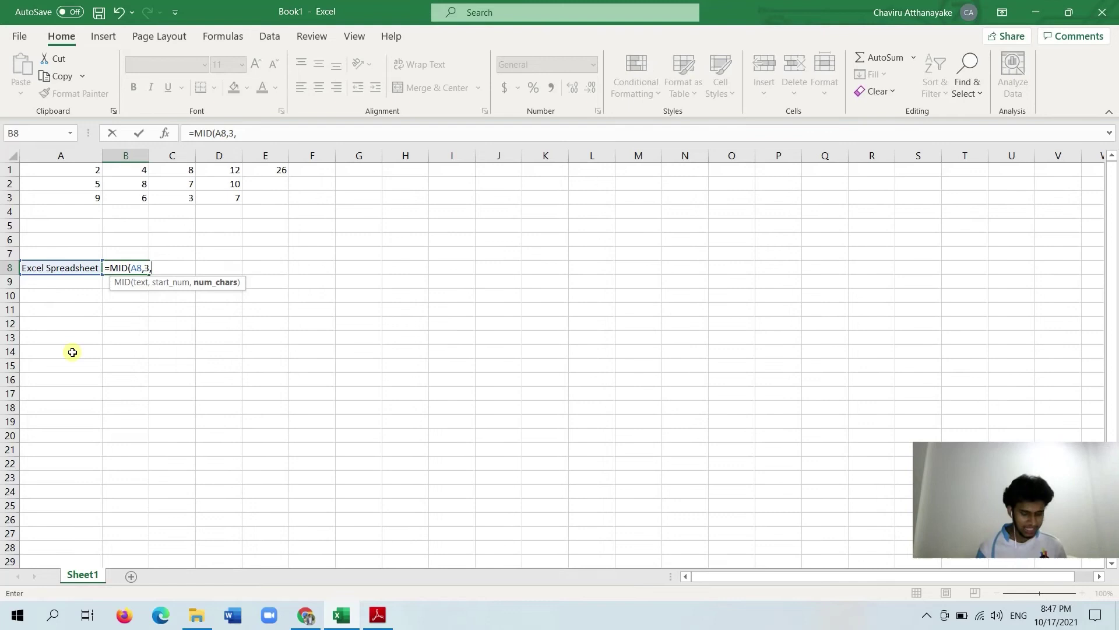
{"action": "type", "text": "8"}
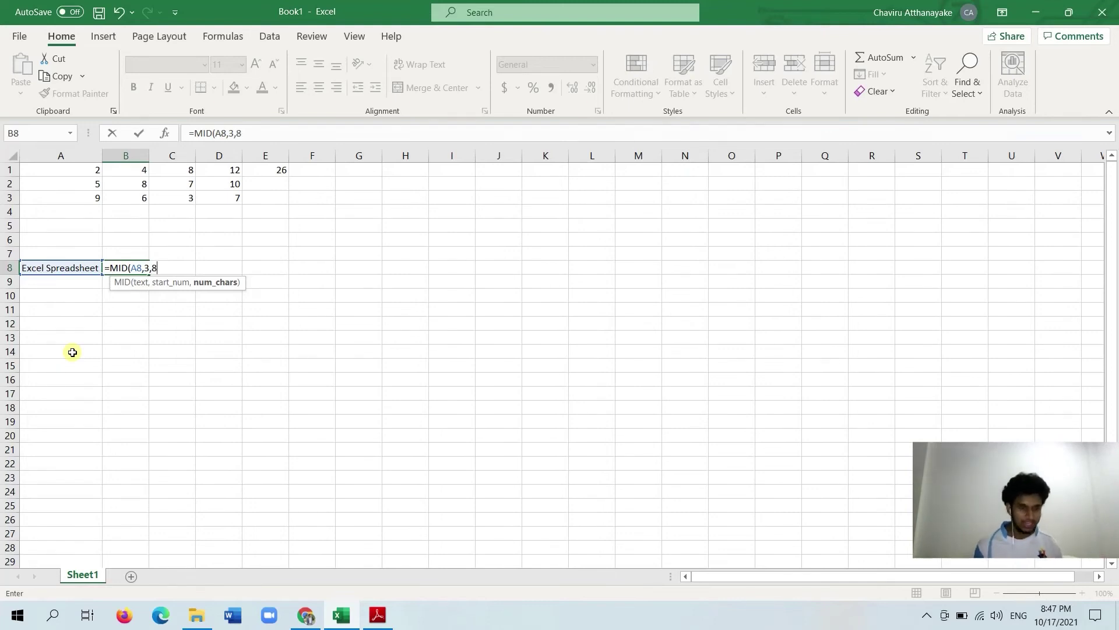
{"action": "type", "text": ")"}
{"action": "key", "text": "Return"}
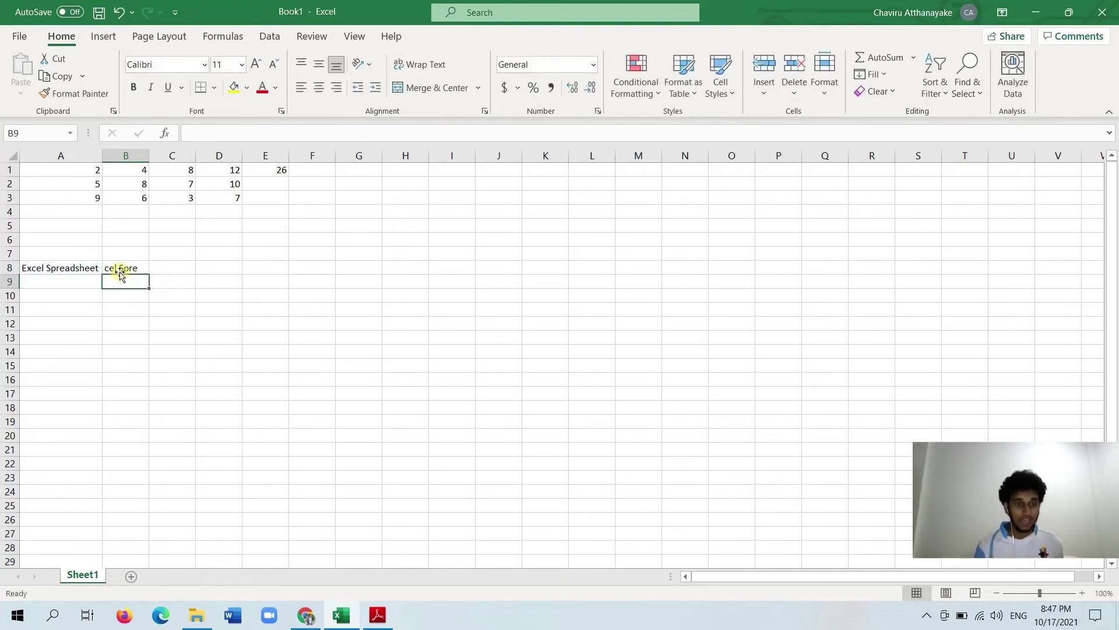
- Highlight the characters MID extracts from A8's text, then clear B8's MID result
{"action": "left_click", "coordinate": [49, 274]}
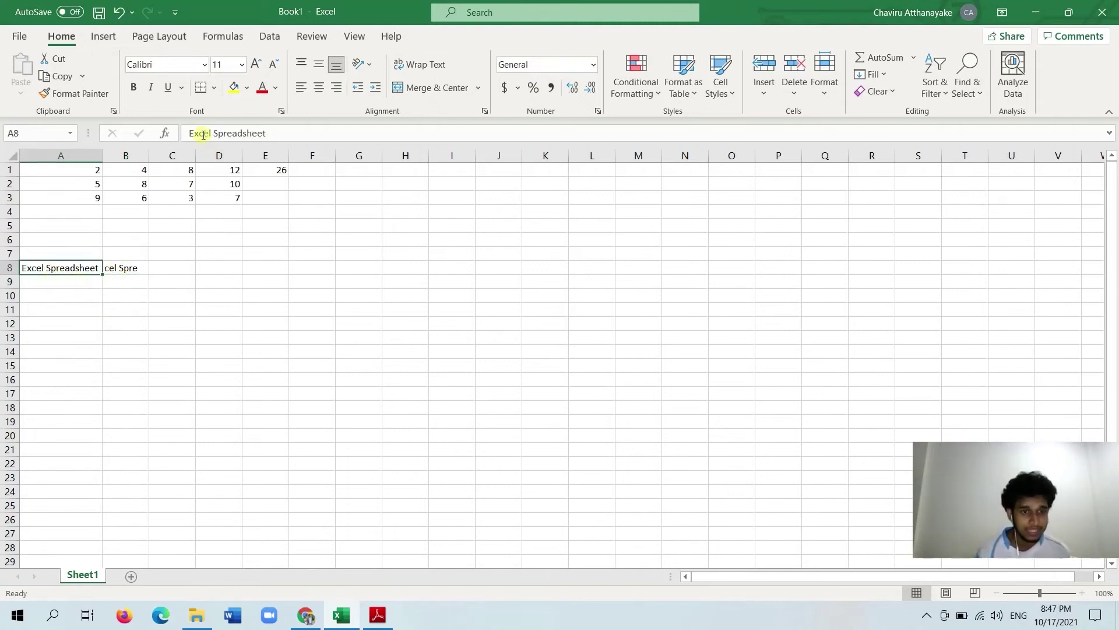
{"action": "left_click_drag", "start_coordinate": [201, 135], "coordinate": [236, 134]}
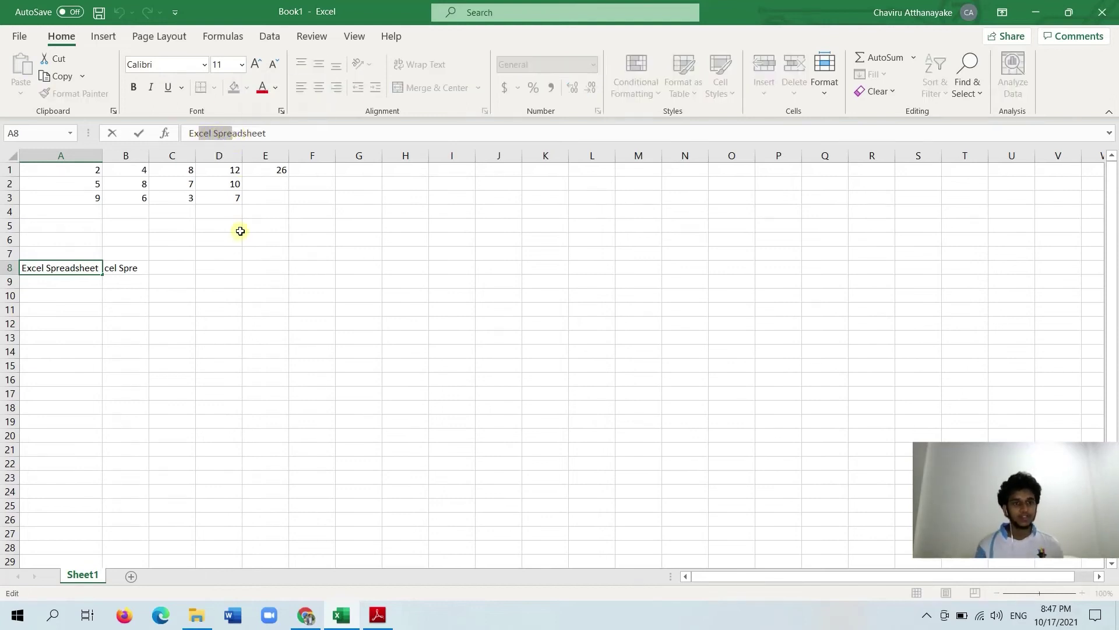
{"action": "left_click", "coordinate": [145, 281]}
{"action": "left_click", "coordinate": [120, 267]}
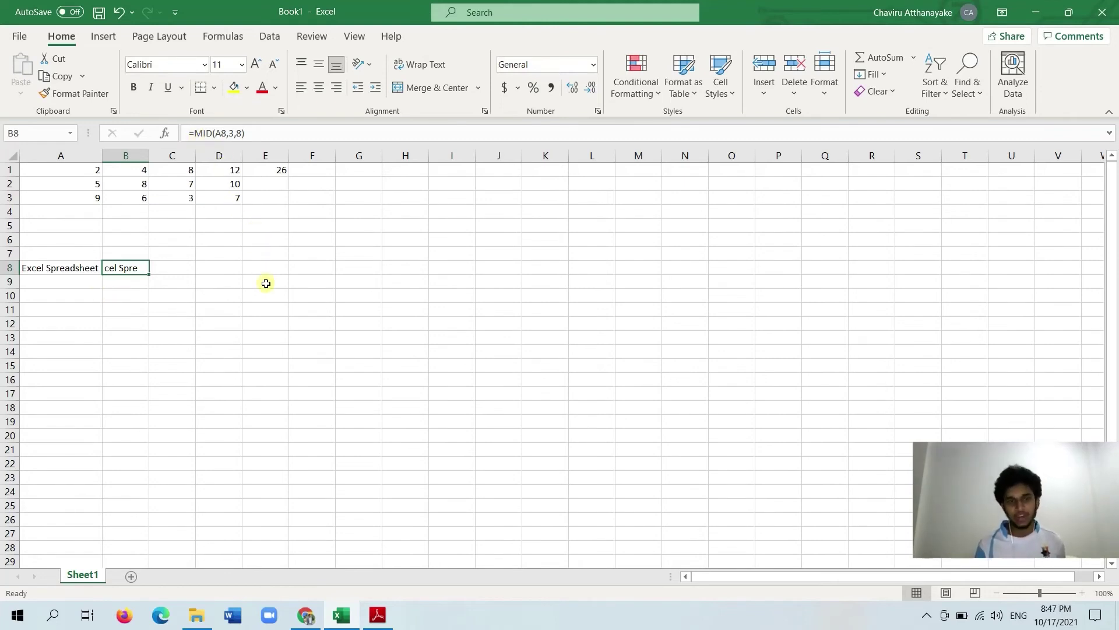
{"action": "key", "text": "BackSpace"}
- Type 'Excel' into B8, then overwrite it with the single letter 'e'
{"action": "left_click", "coordinate": [165, 297]}
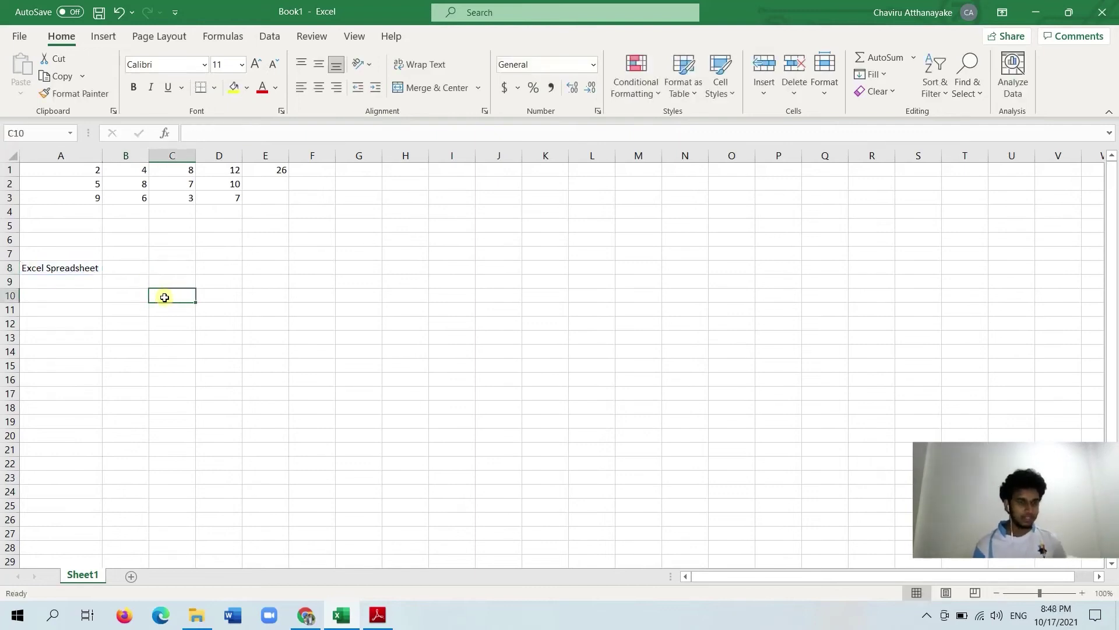
{"action": "left_click", "coordinate": [140, 270]}
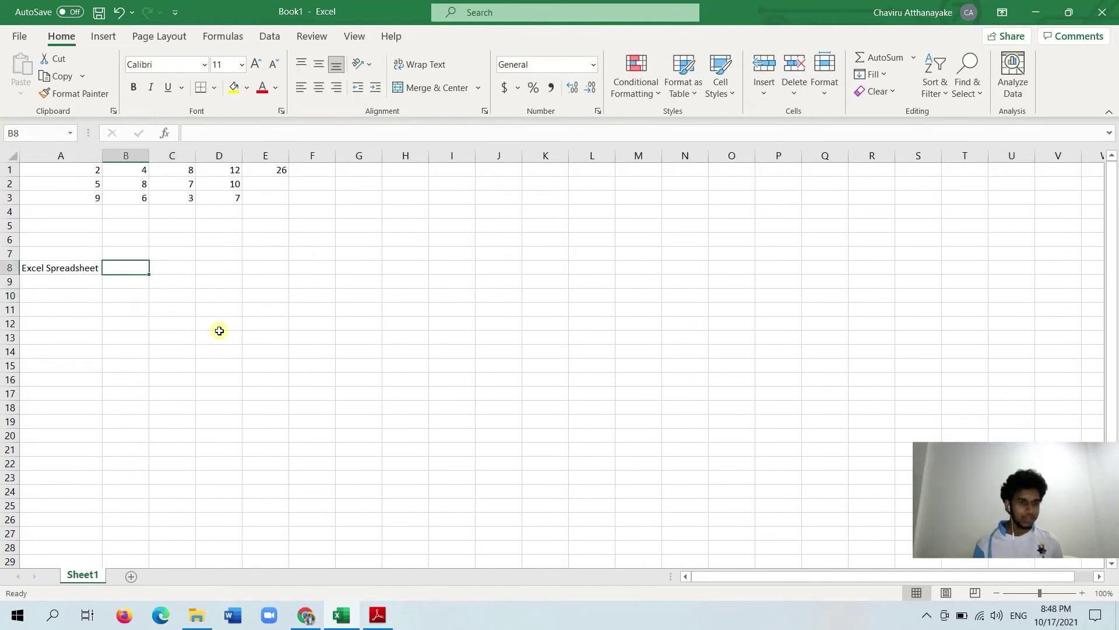
{"action": "type", "text": "Excel"}
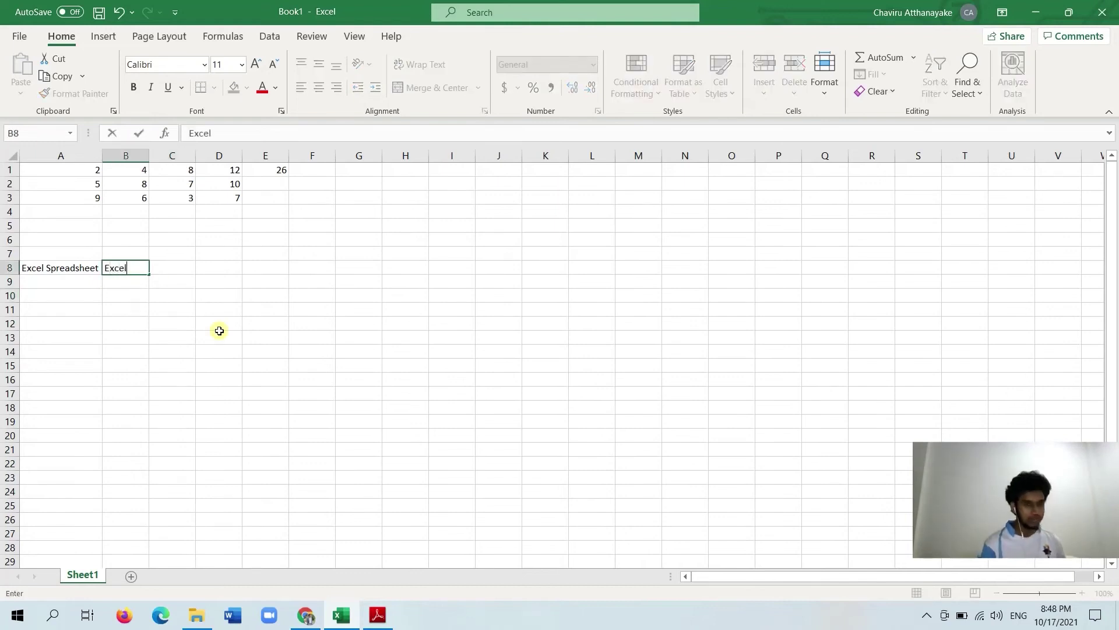
{"action": "key", "text": "Tab"}
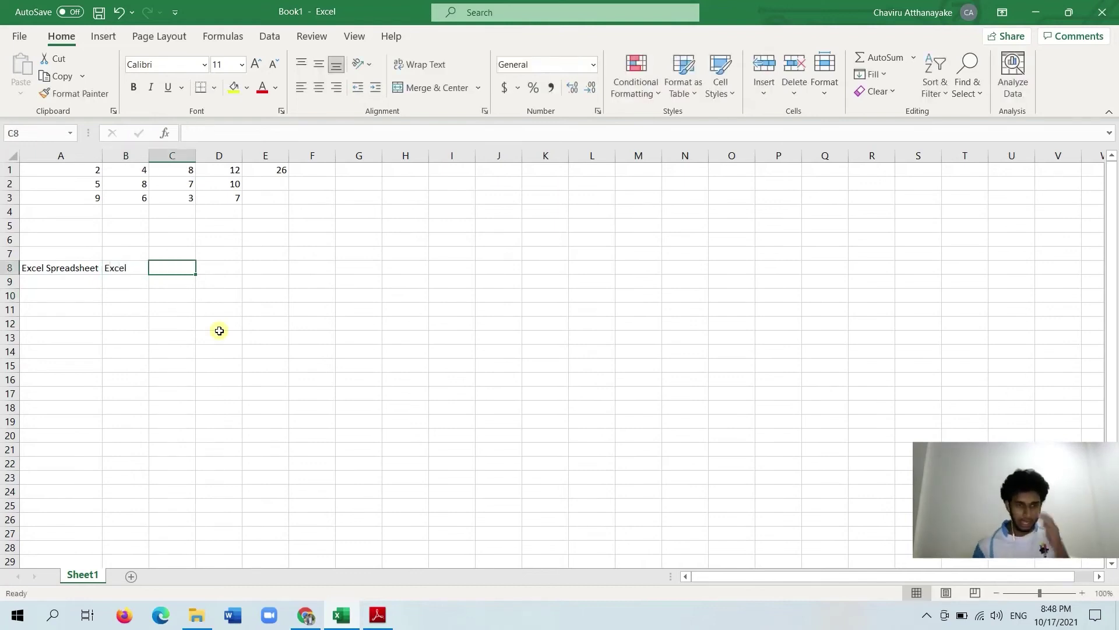
{"action": "left_click", "coordinate": [122, 265]}
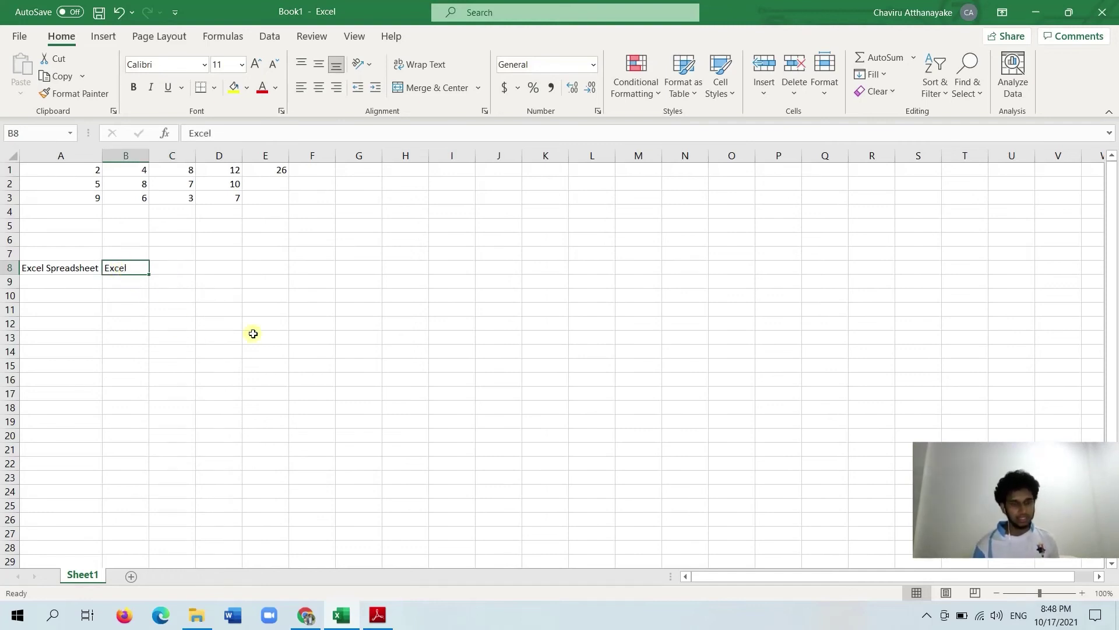
{"action": "type", "text": "e"}
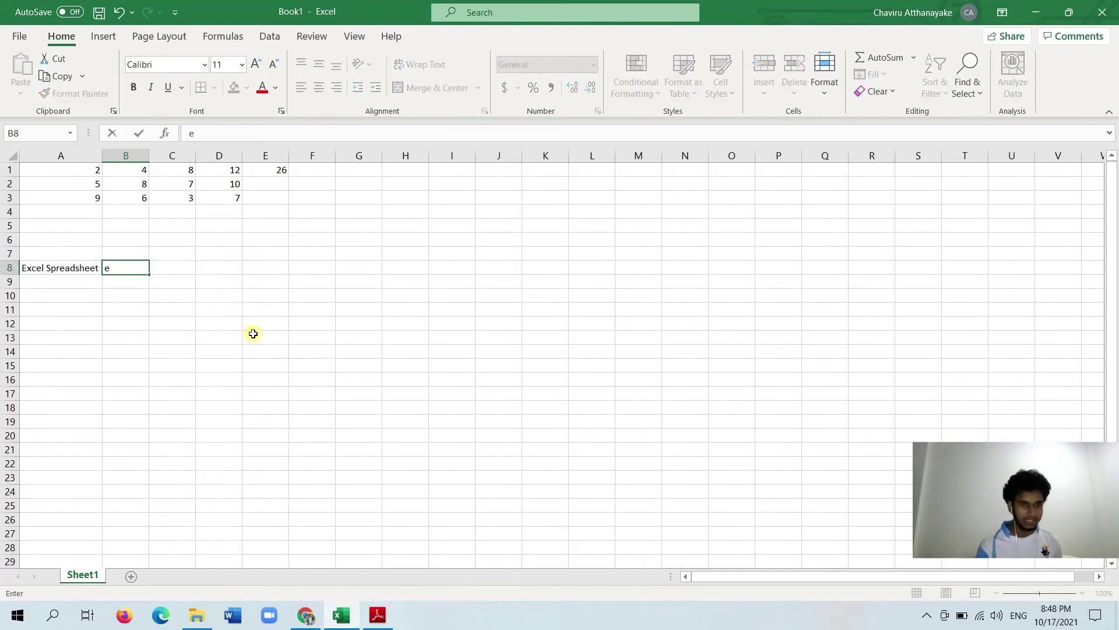
{"action": "left_click", "coordinate": [187, 268]}
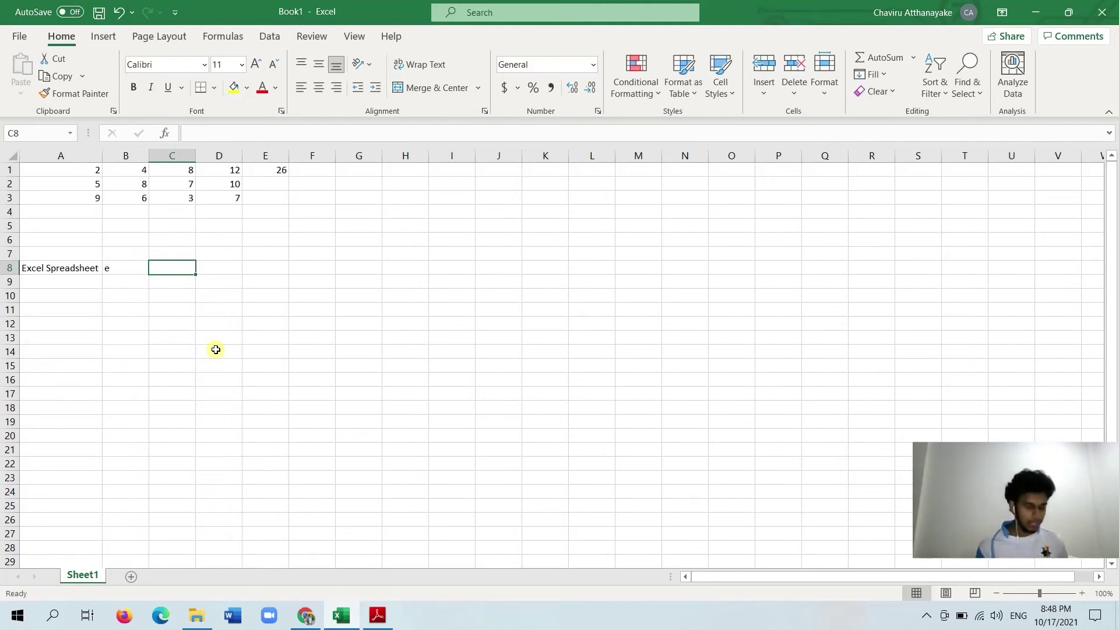
- Enter =FIND(B8,A8) in C8 to locate 'e' at position 4, then undo it
{"action": "type", "text": "="}
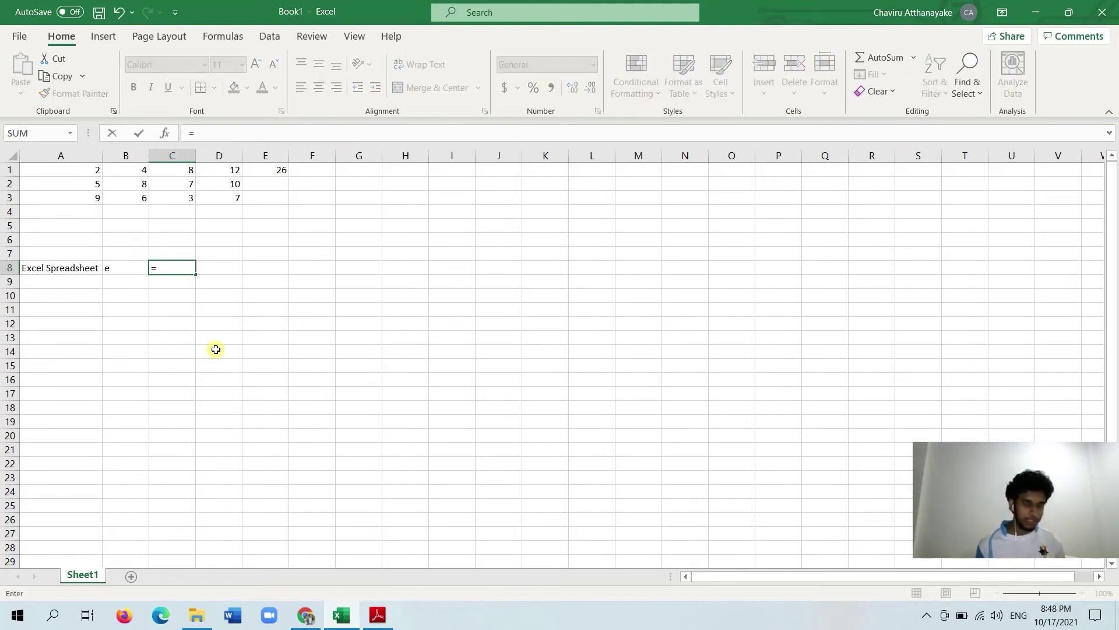
{"action": "type", "text": "find"}
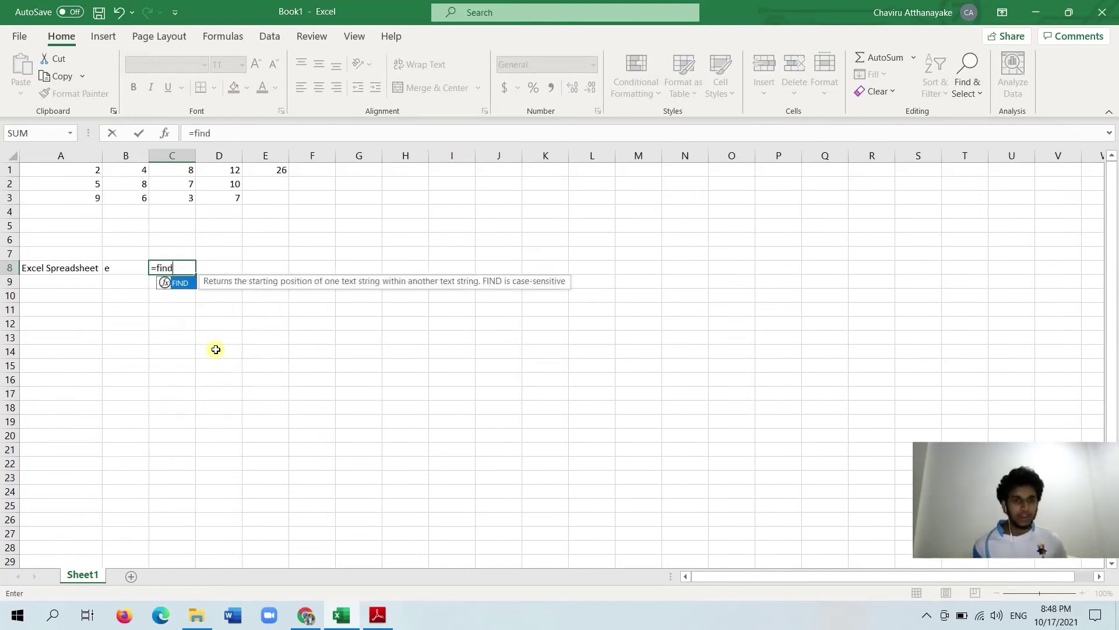
{"action": "key", "text": "Tab"}
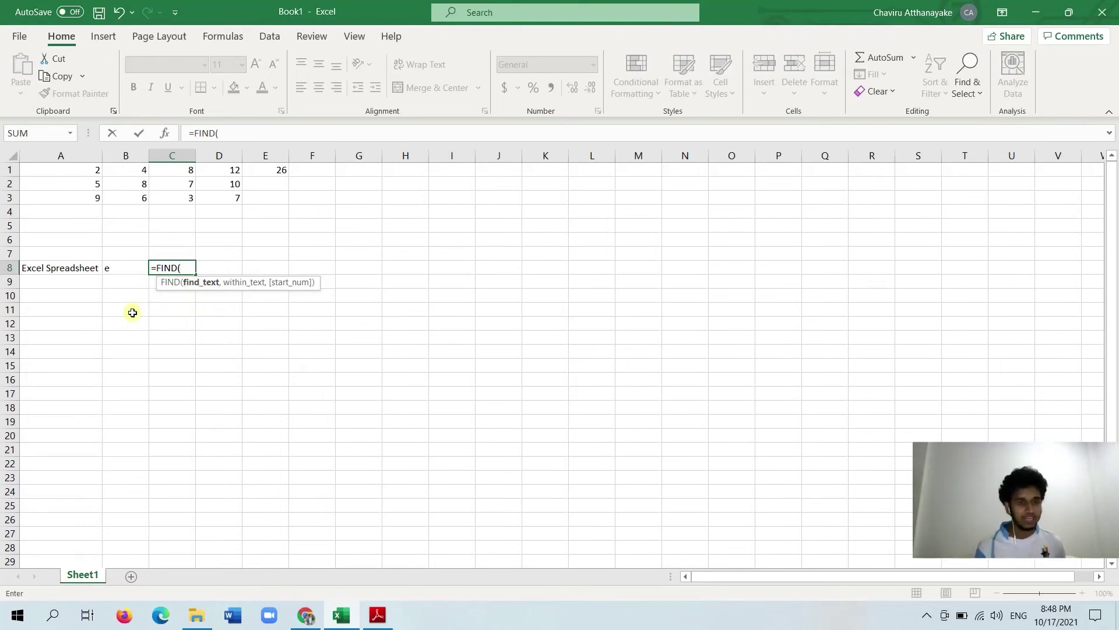
{"action": "left_click", "coordinate": [128, 272]}
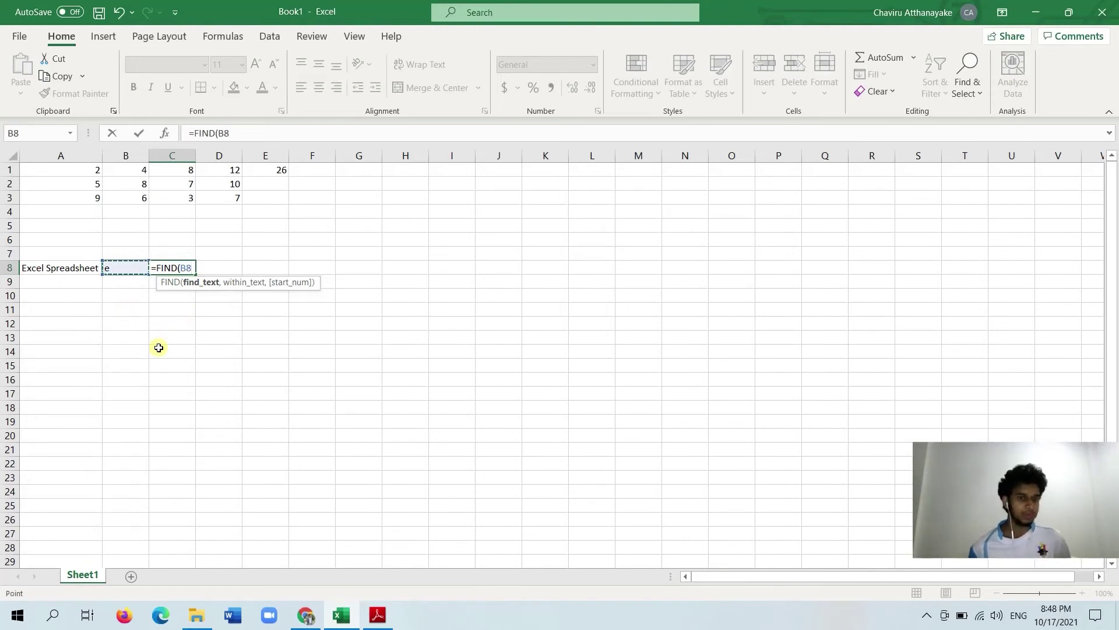
{"action": "type", "text": ","}
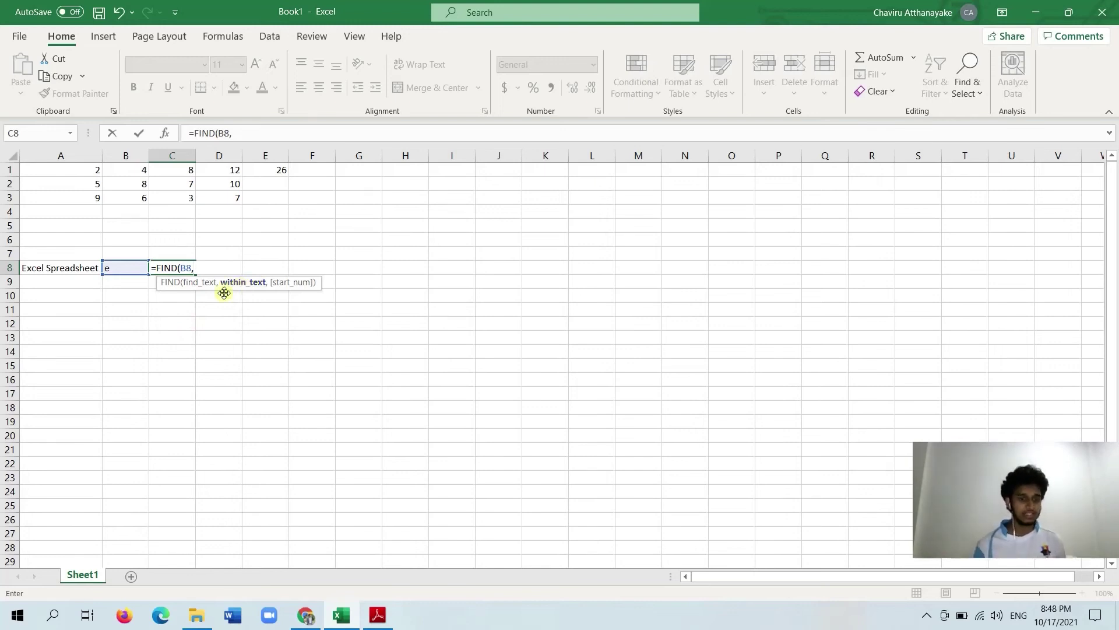
{"action": "left_click", "coordinate": [62, 273]}
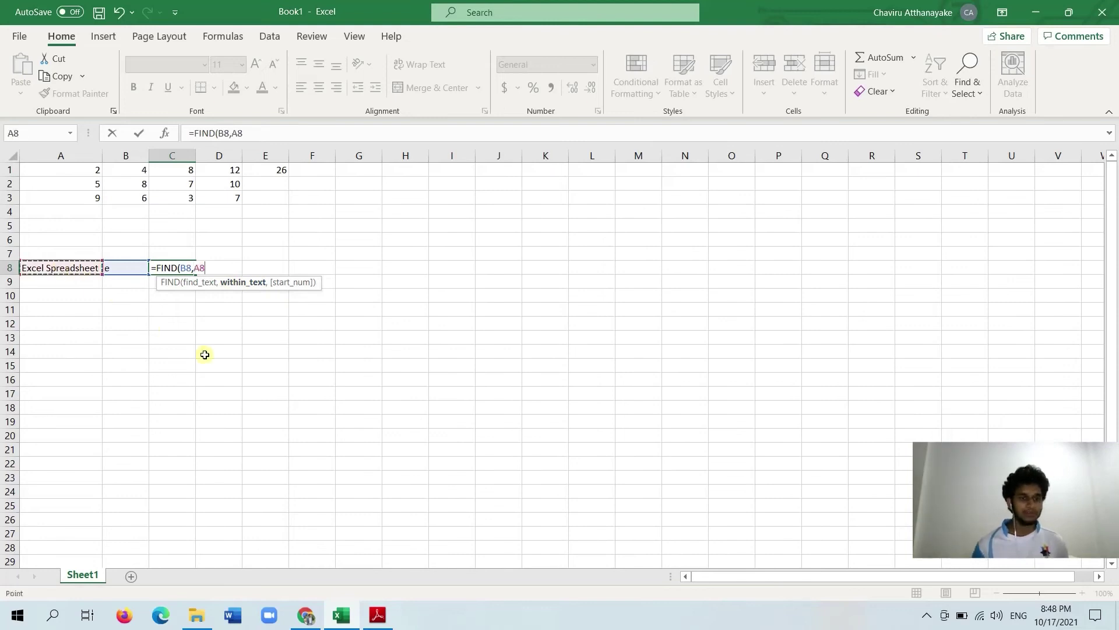
{"action": "type", "text": ","}
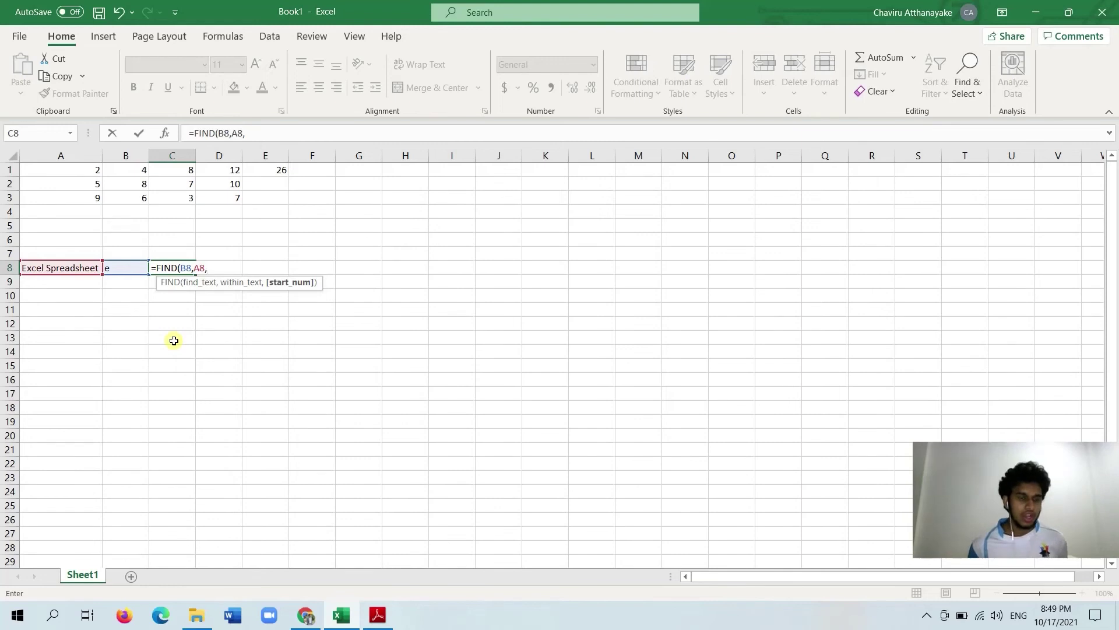
{"action": "key", "text": "BackSpace"}
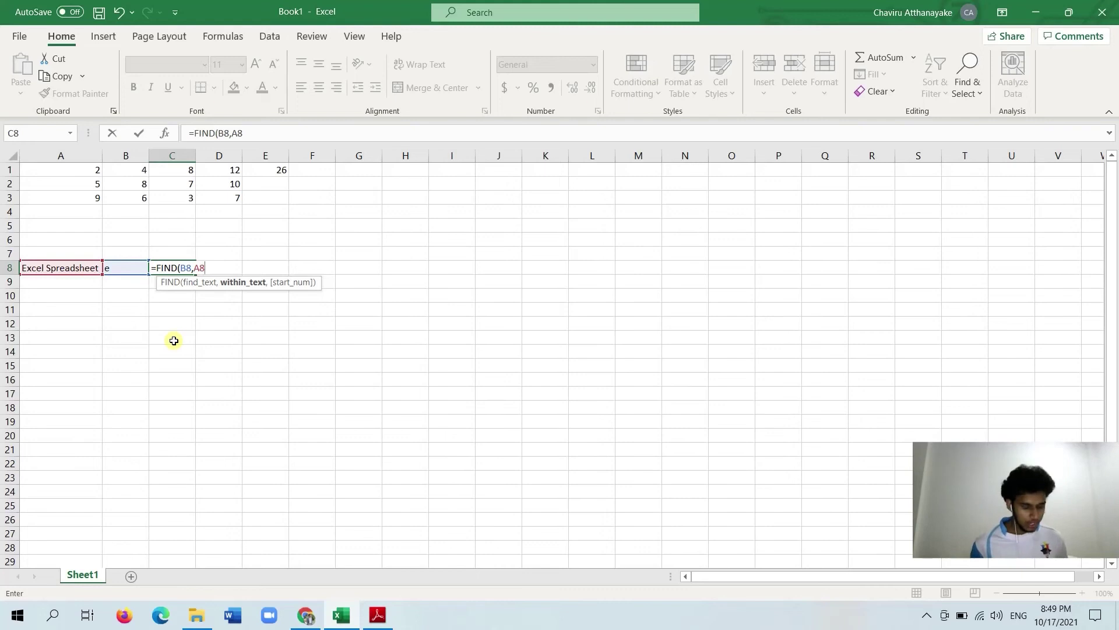
{"action": "key", "text": "Return"}
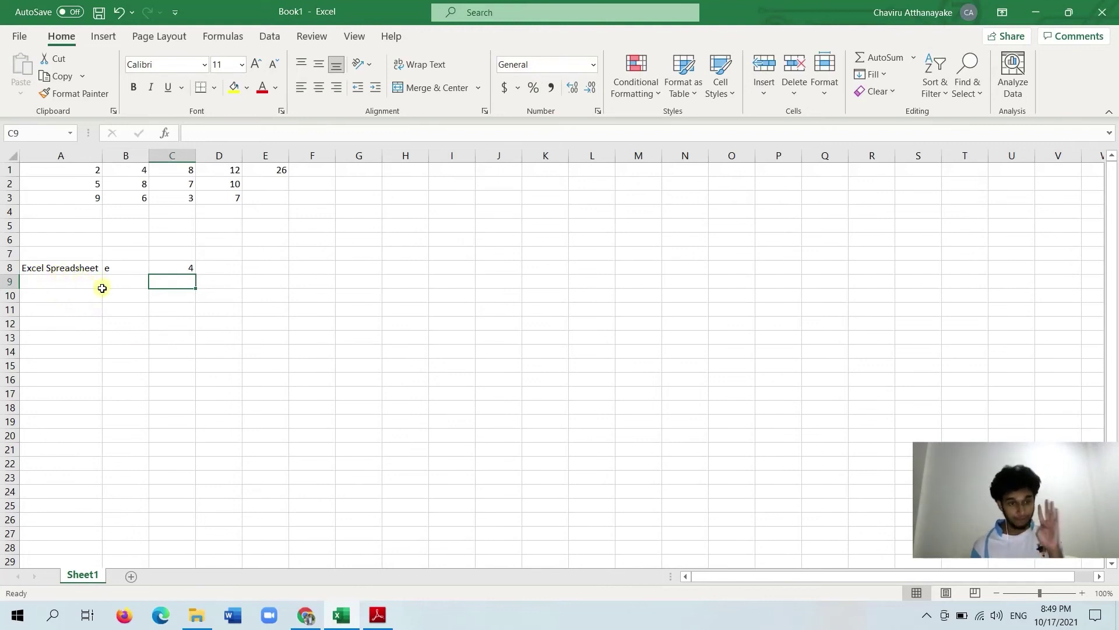
{"action": "key", "text": "ctrl+z"}
{"action": "left_click", "coordinate": [128, 256]}
- Clear the letter 'e' from B8
{"action": "left_click", "coordinate": [132, 266]}
{"action": "left_click", "coordinate": [127, 307]}
{"action": "left_click", "coordinate": [131, 271]}
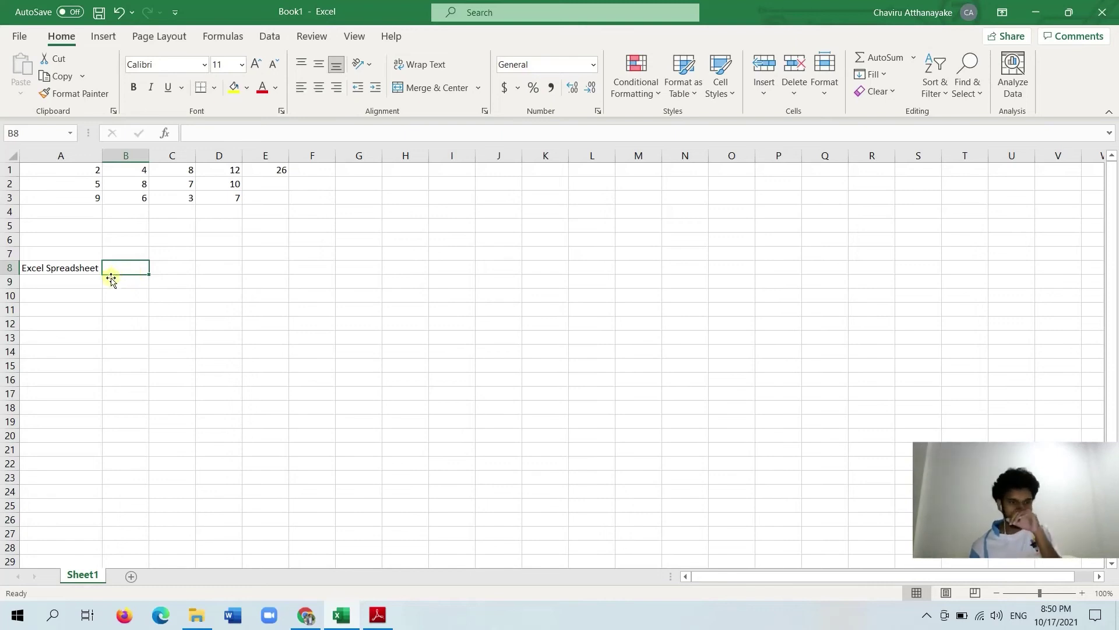
- Enter the sample text 'hello this is excel' in A10
{"action": "left_click", "coordinate": [89, 296]}
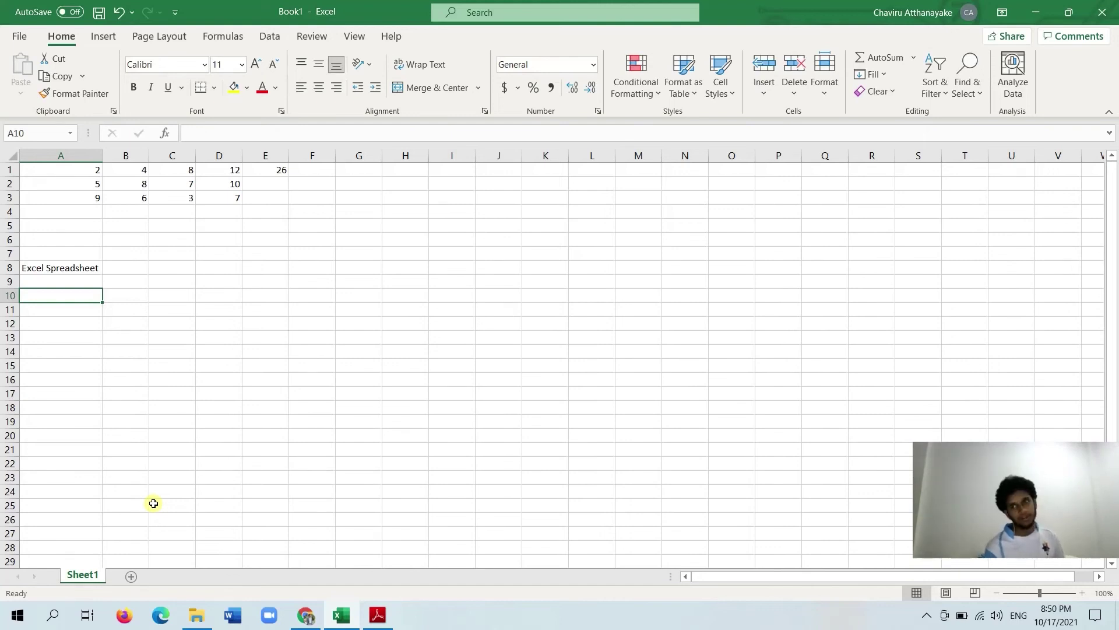
{"action": "type", "text": "hello this is excel"}
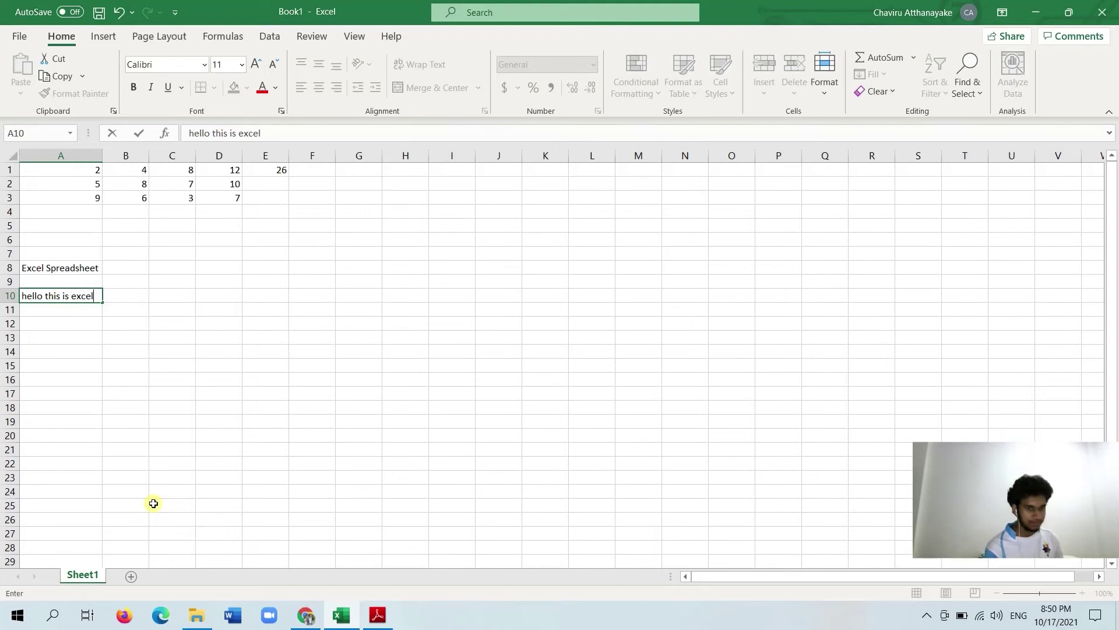
{"action": "key", "text": "Tab"}
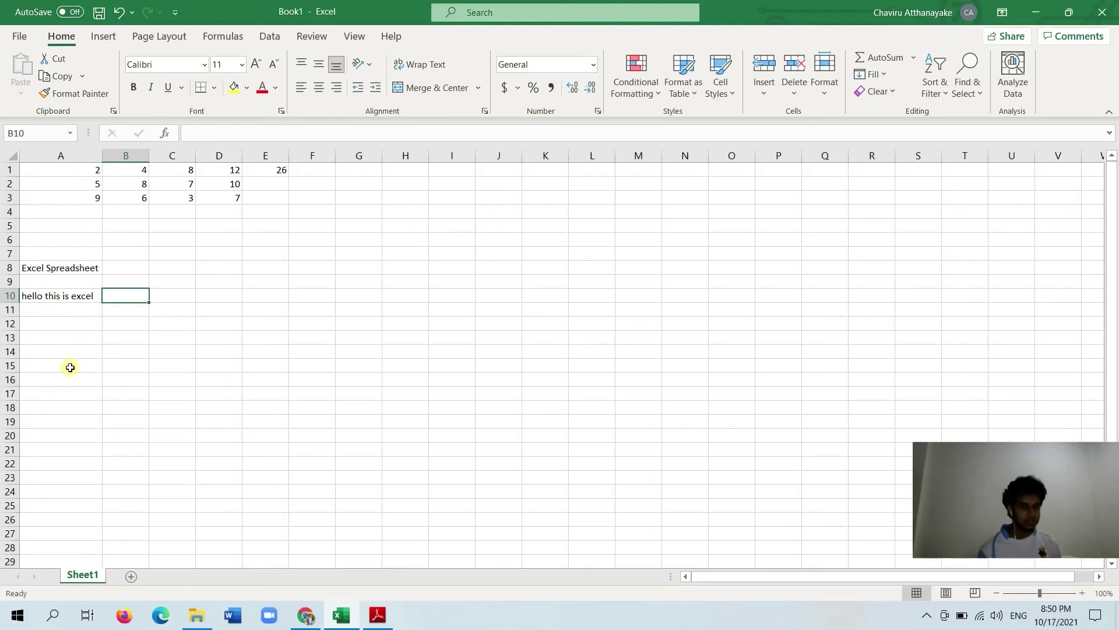
{"action": "type", "text": "="}
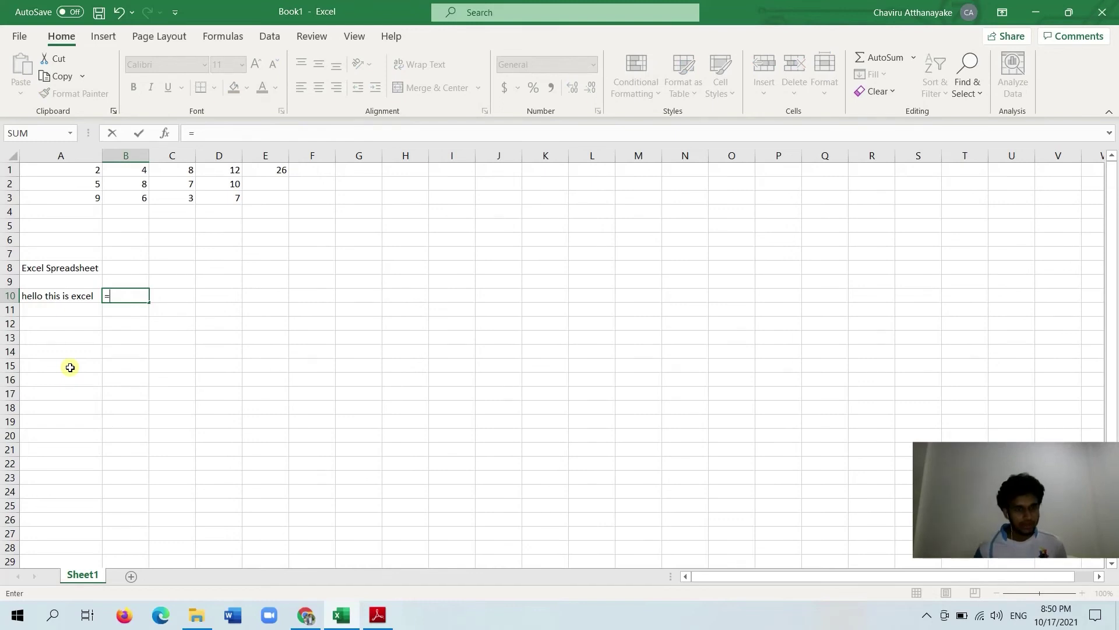
{"action": "type", "text": "proper"}
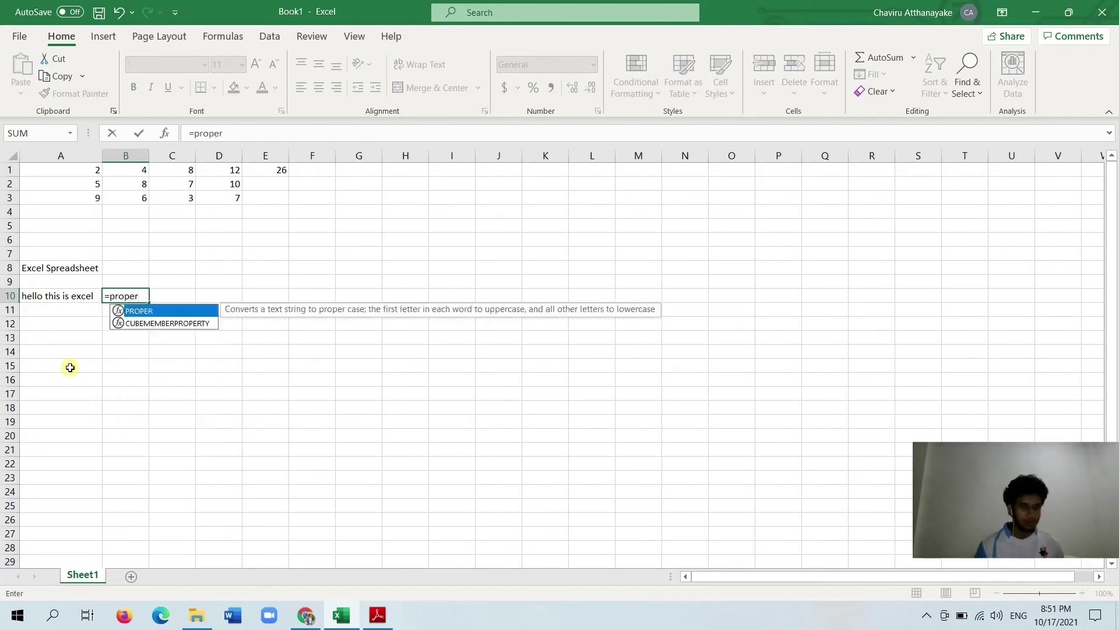
{"action": "key", "text": "Tab"}
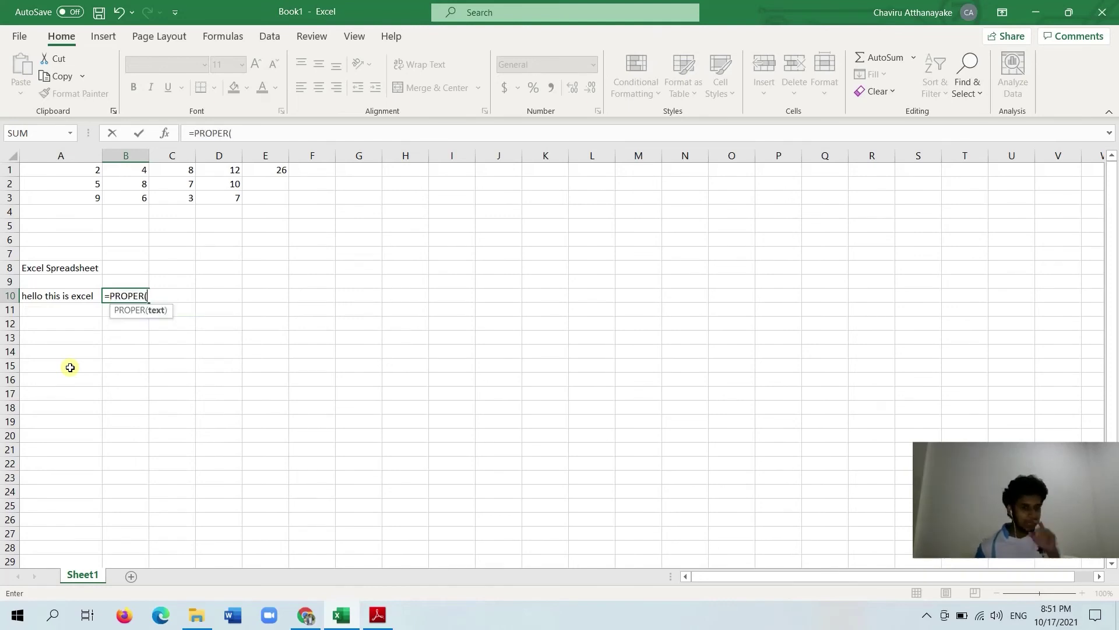
{"action": "left_click", "coordinate": [70, 297]}
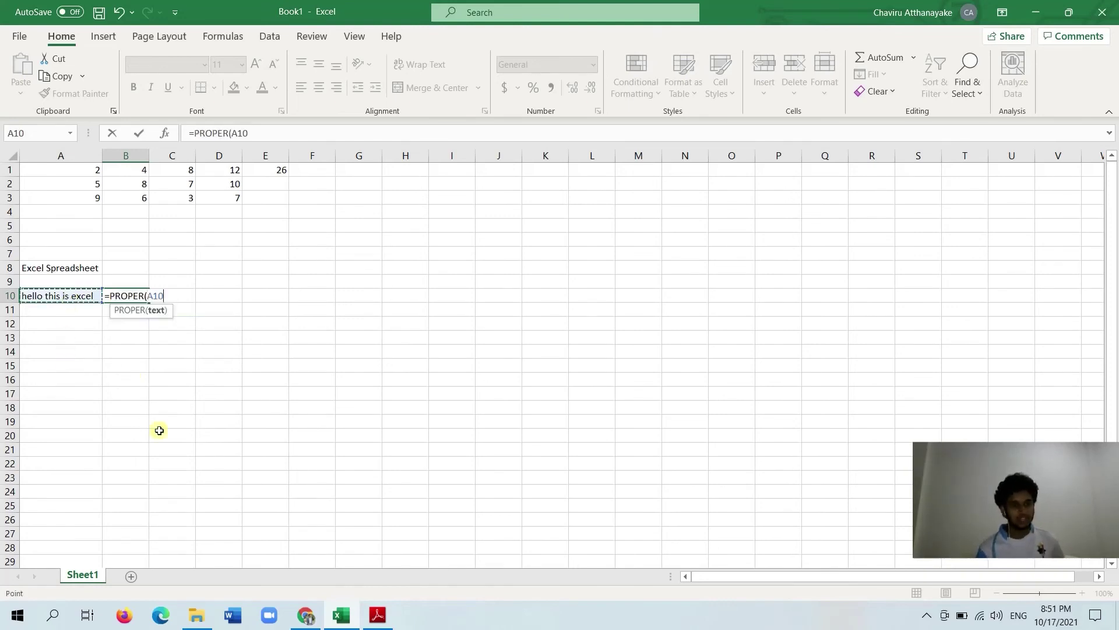
{"action": "key", "text": "Return"}
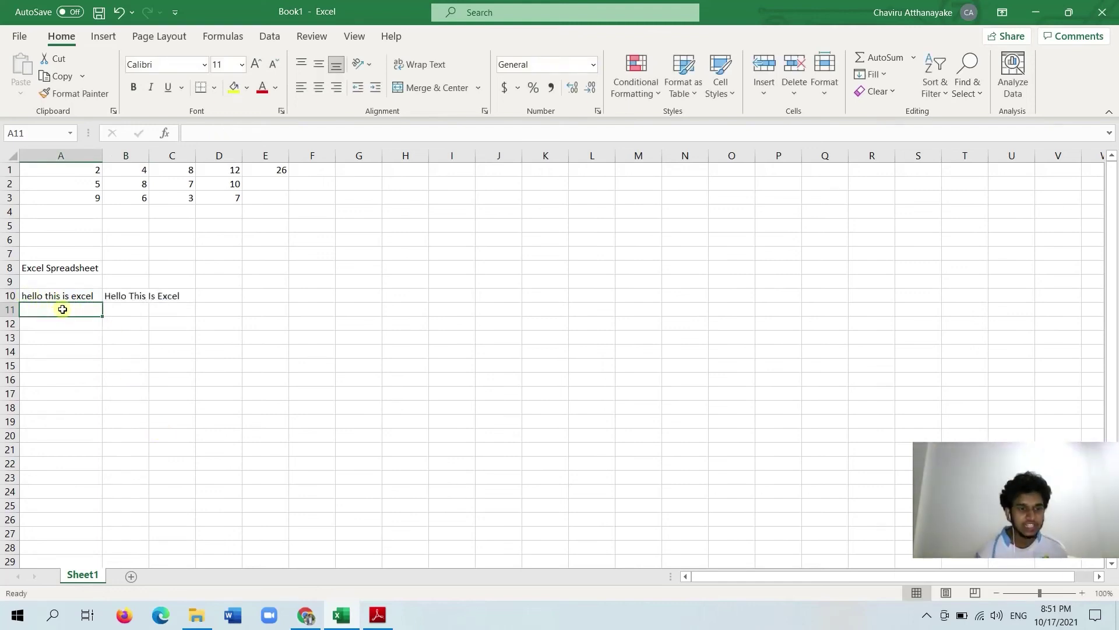
{"action": "left_click", "coordinate": [127, 298]}
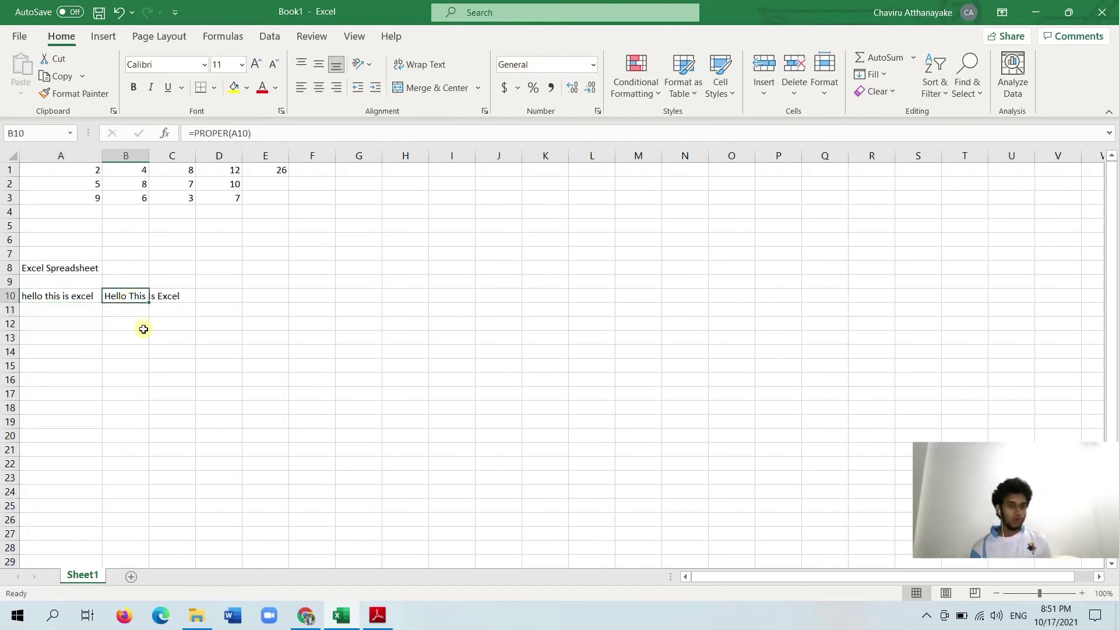
{"action": "key", "text": "BackSpace"}
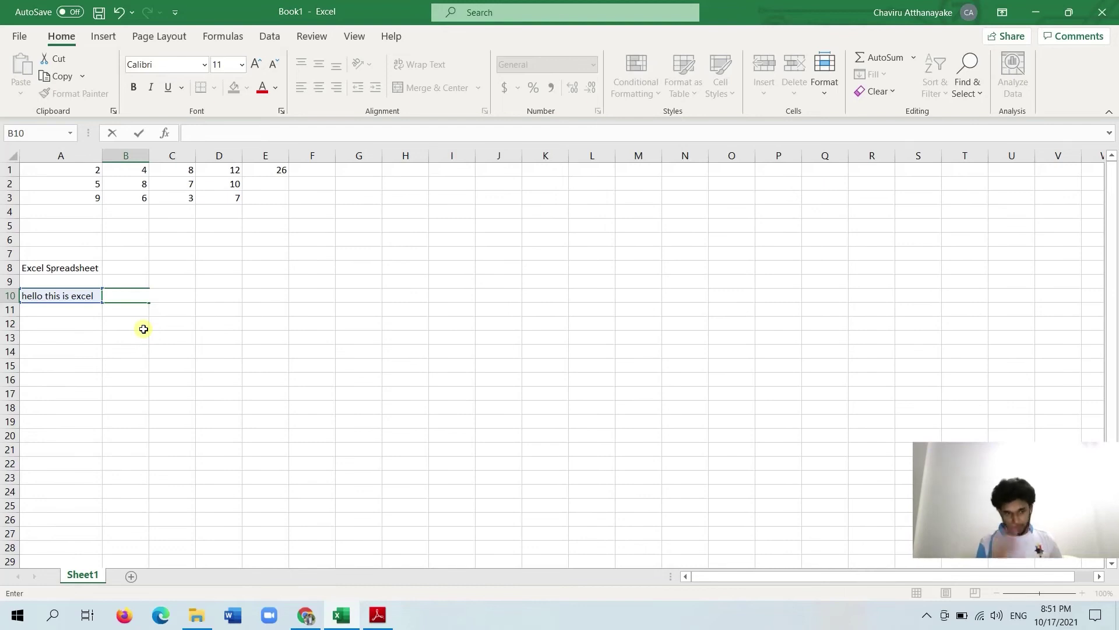
- Enter =REPT(A10,3) in B10 to repeat the sample text three times
{"action": "left_click", "coordinate": [144, 329]}
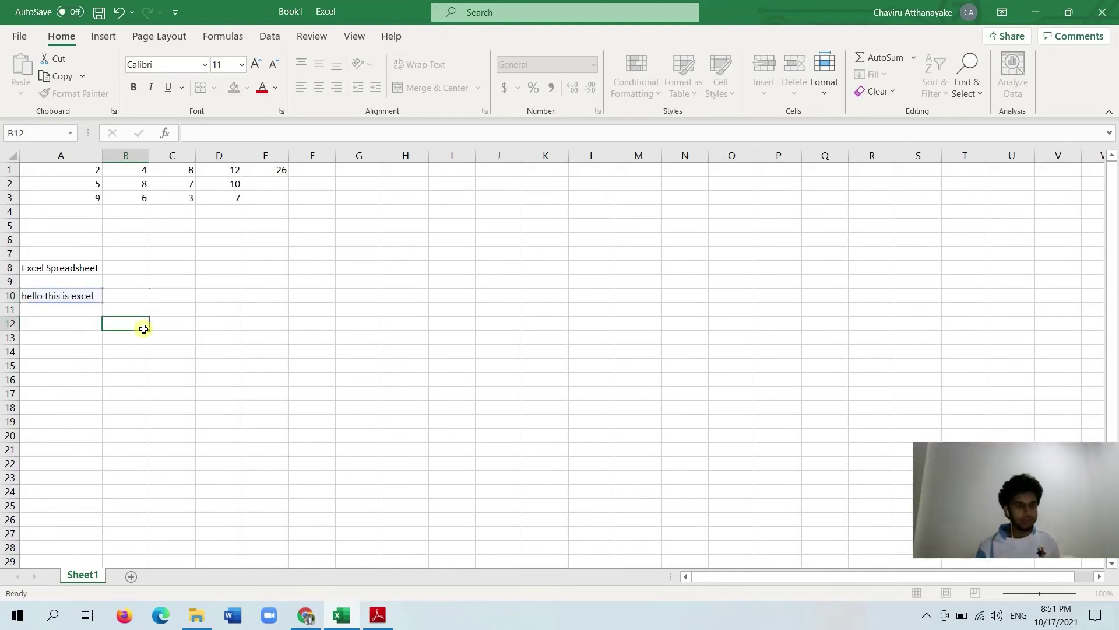
{"action": "left_click", "coordinate": [137, 298]}
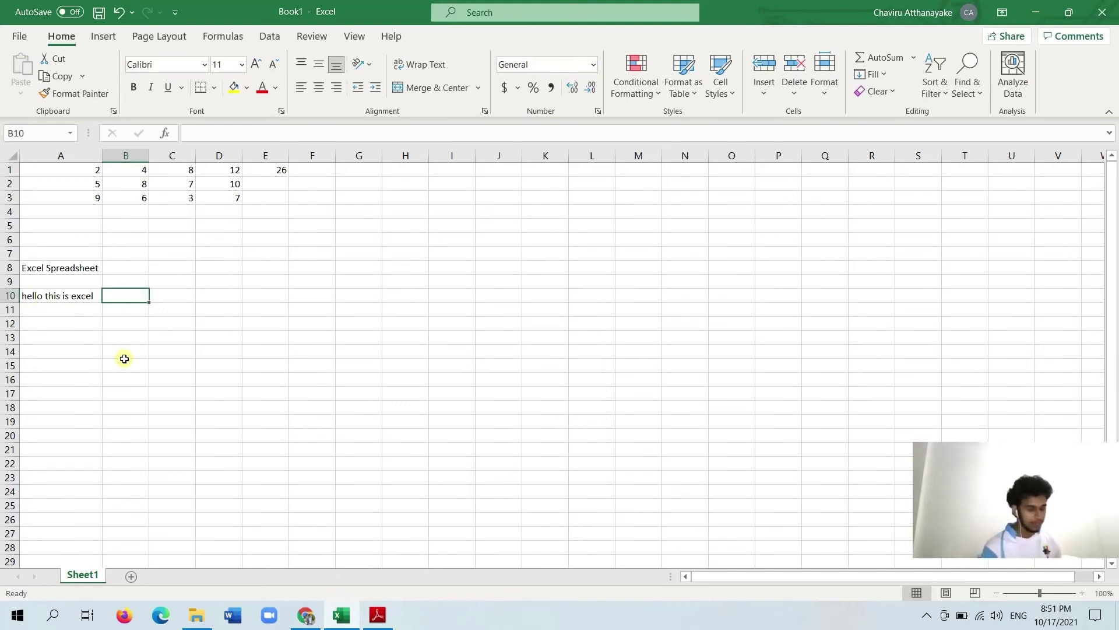
{"action": "type", "text": "="}
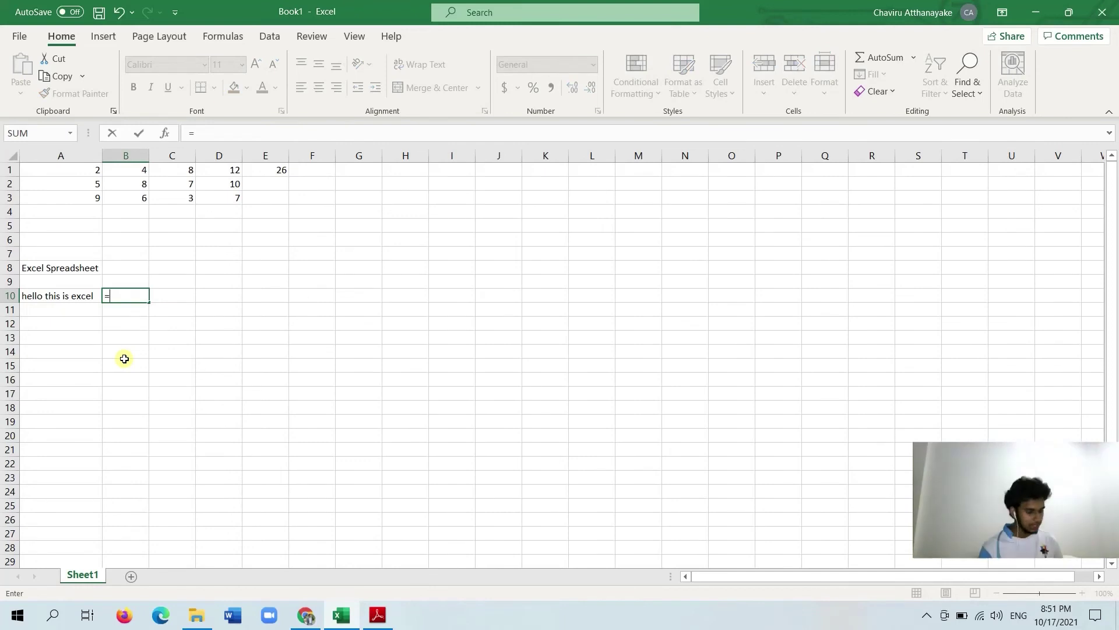
{"action": "type", "text": "rept"}
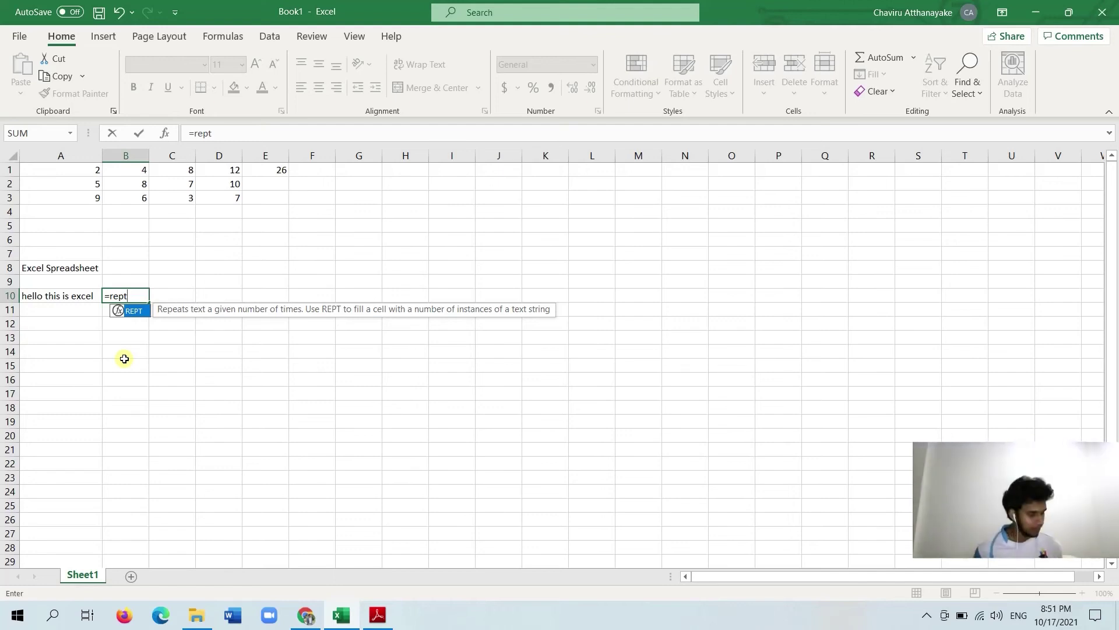
{"action": "key", "text": "Tab"}
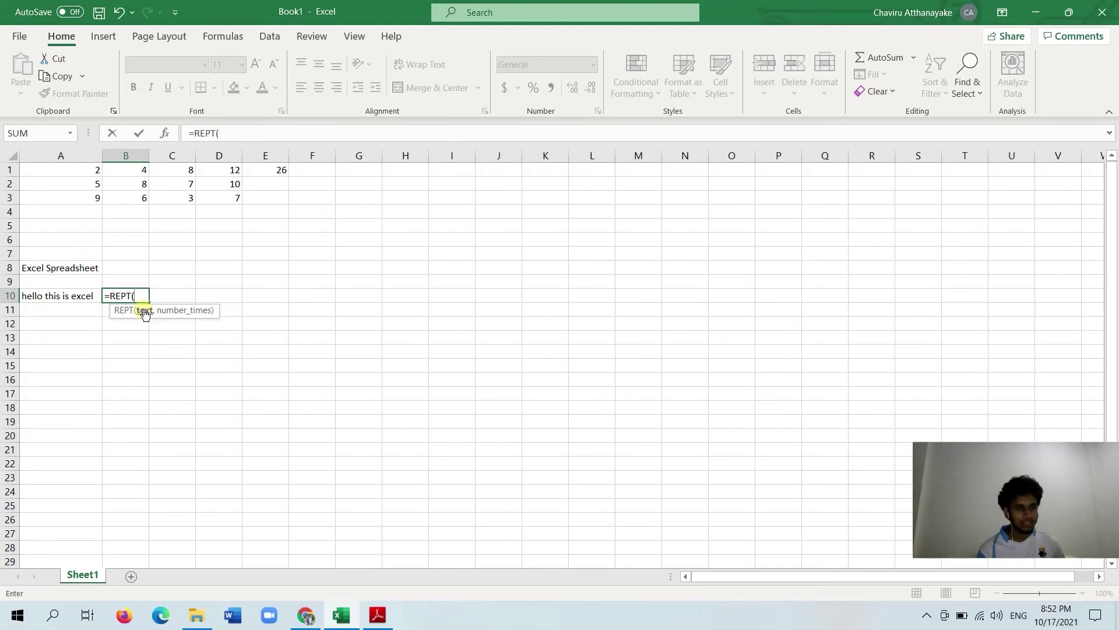
{"action": "left_click", "coordinate": [80, 293]}
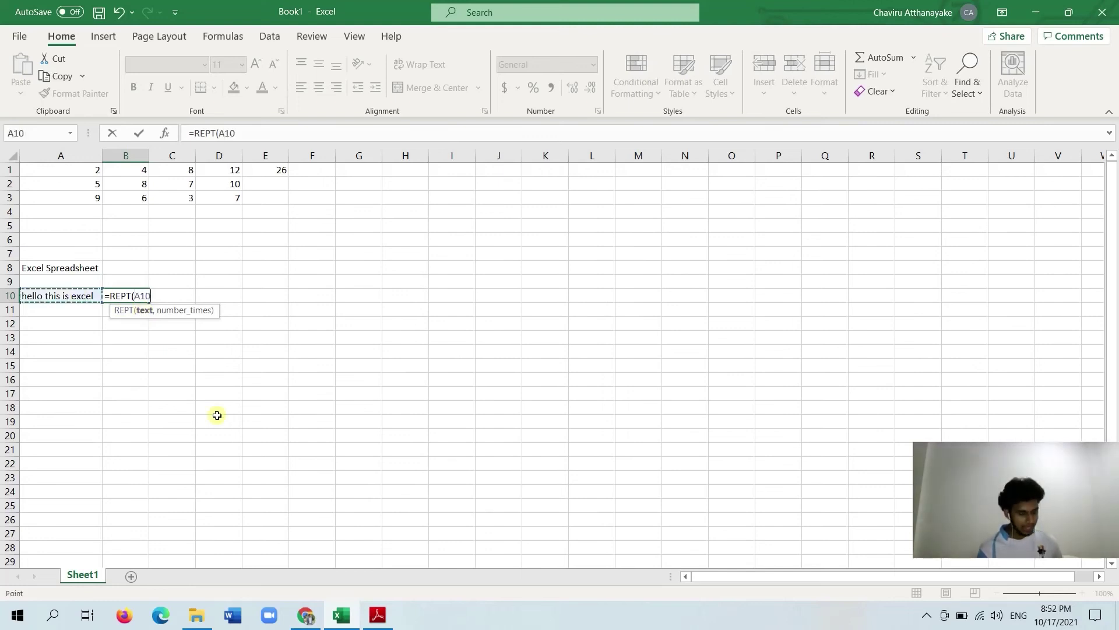
{"action": "type", "text": ","}
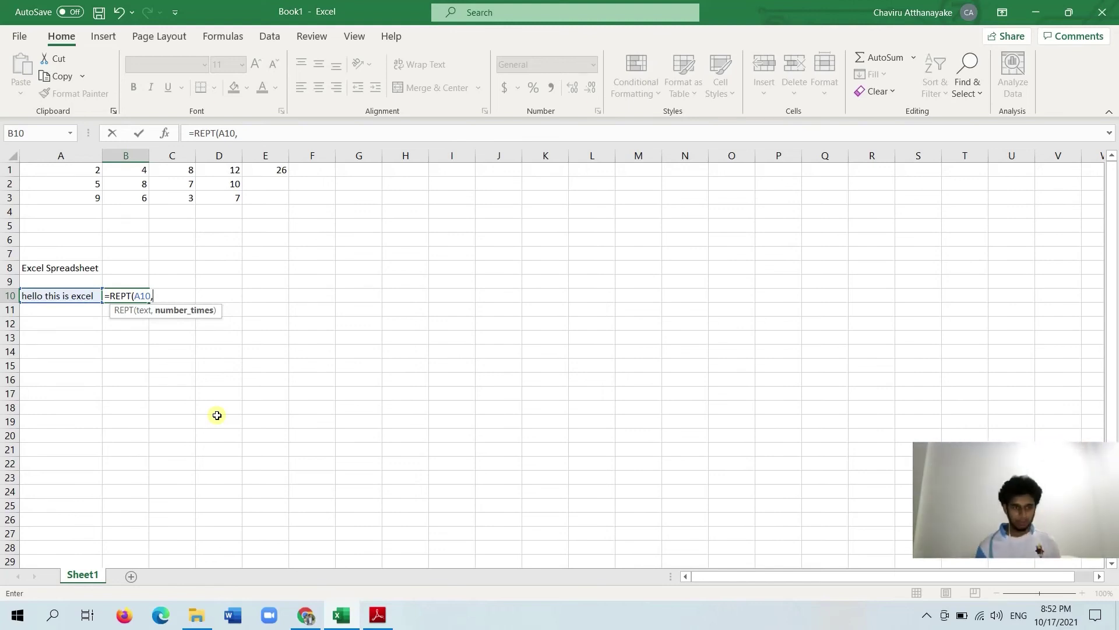
{"action": "type", "text": "3"}
{"action": "key", "text": "Return"}
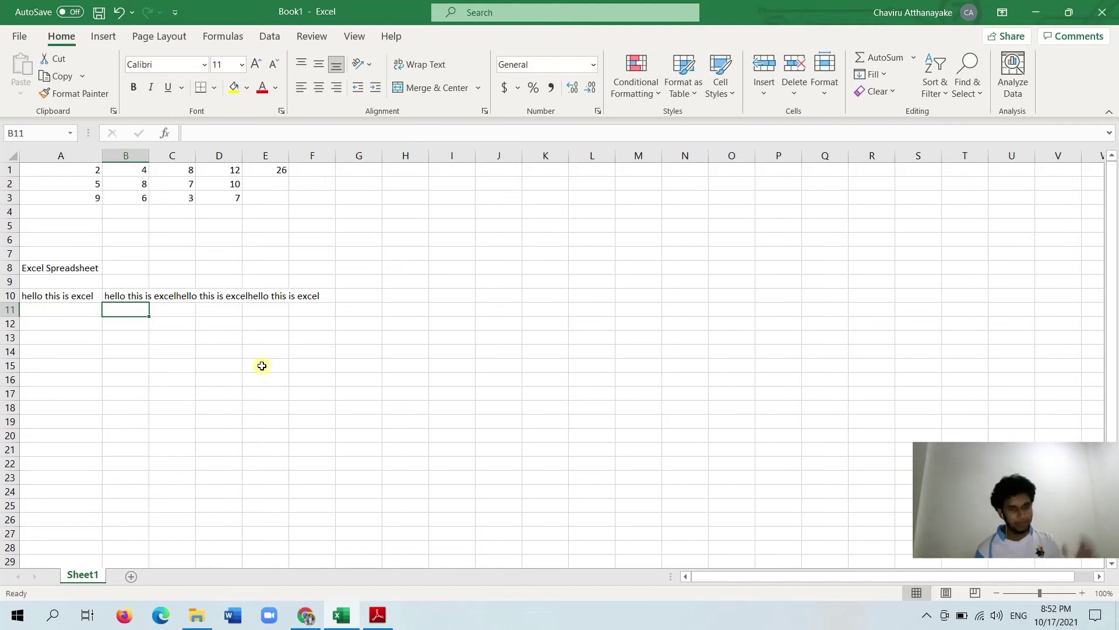
- Delete B10's contents, leaving only the sentence in A10
{"action": "left_click", "coordinate": [127, 297]}
{"action": "key", "text": "Delete"}
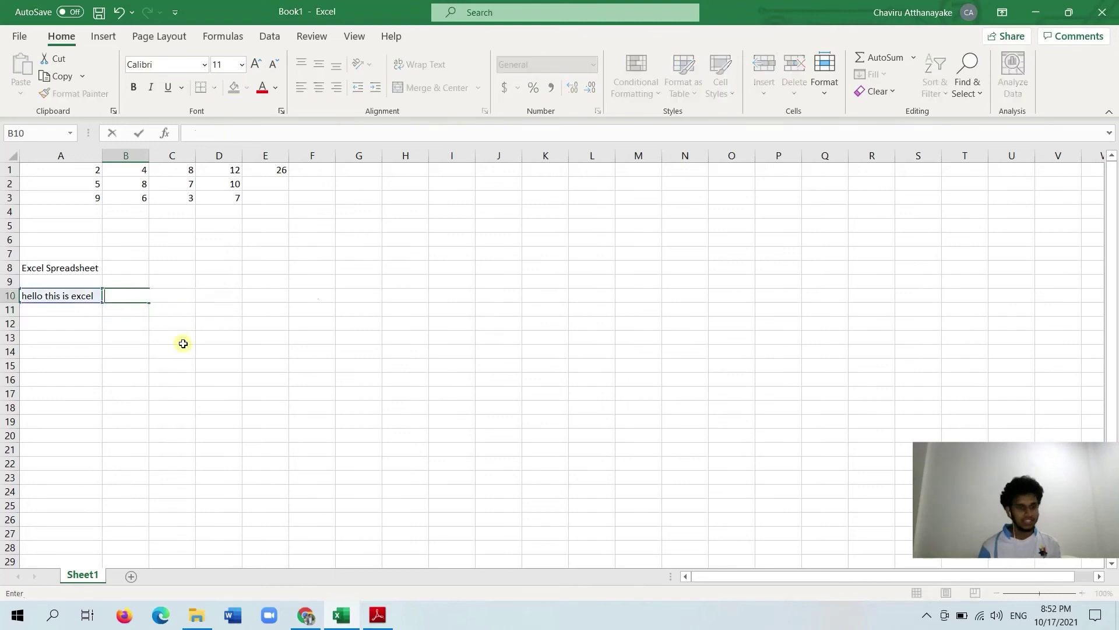
{"action": "left_click", "coordinate": [147, 340]}
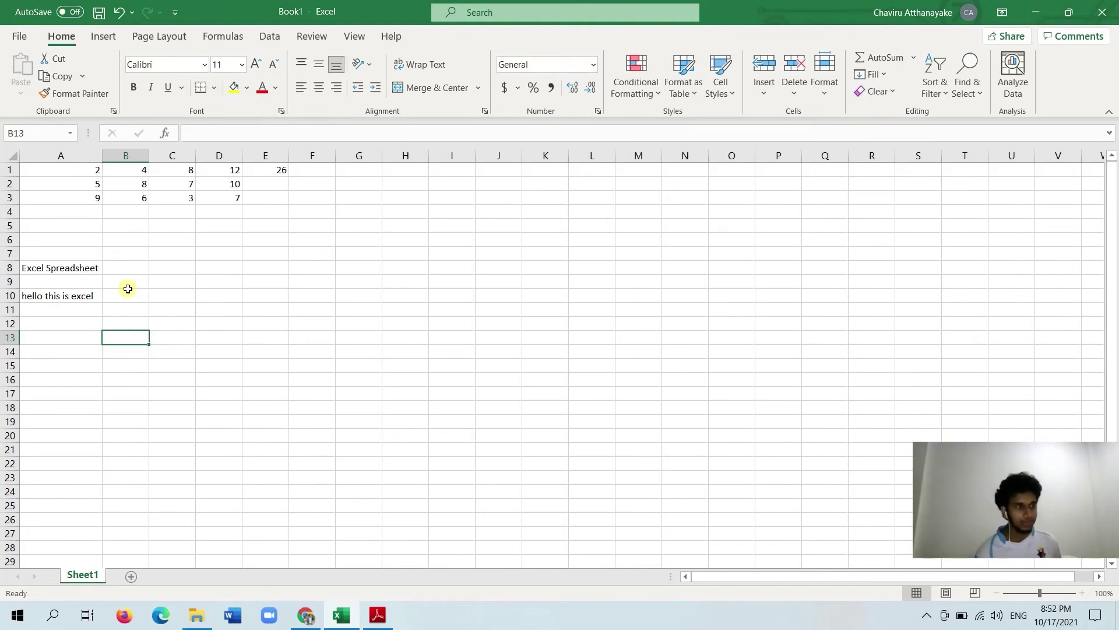
- Add extra spaces after 'hello' and after 'is' in A10's sentence
{"action": "left_click", "coordinate": [88, 293]}
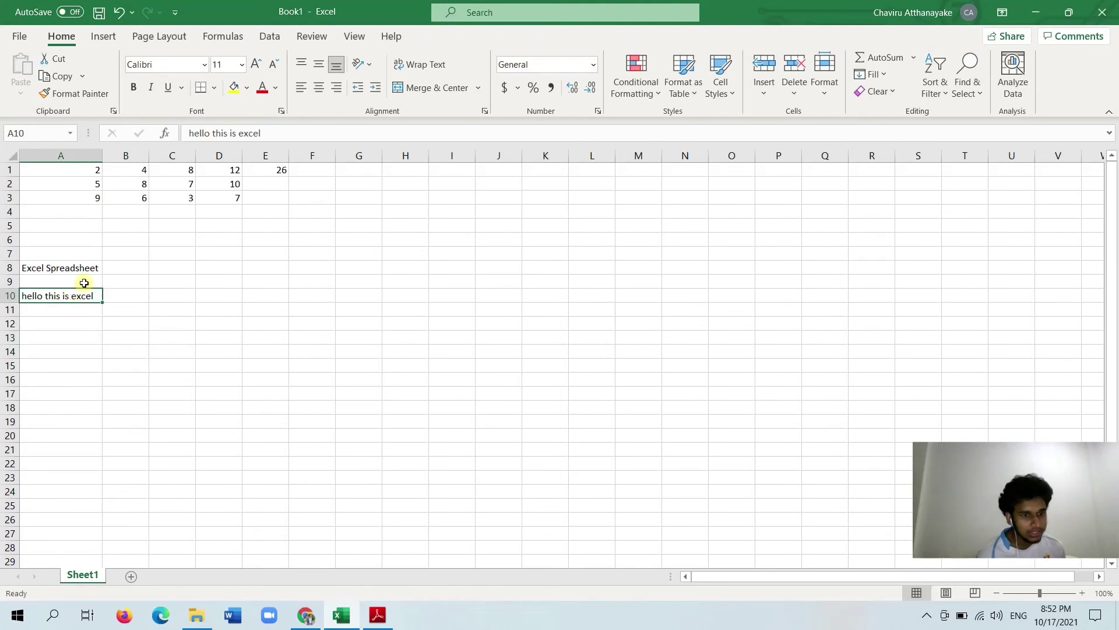
{"action": "left_click", "coordinate": [211, 133]}
{"action": "key", "text": "alt+Return"}
{"action": "left_click", "coordinate": [241, 132]}
{"action": "key", "text": "alt+Return"}
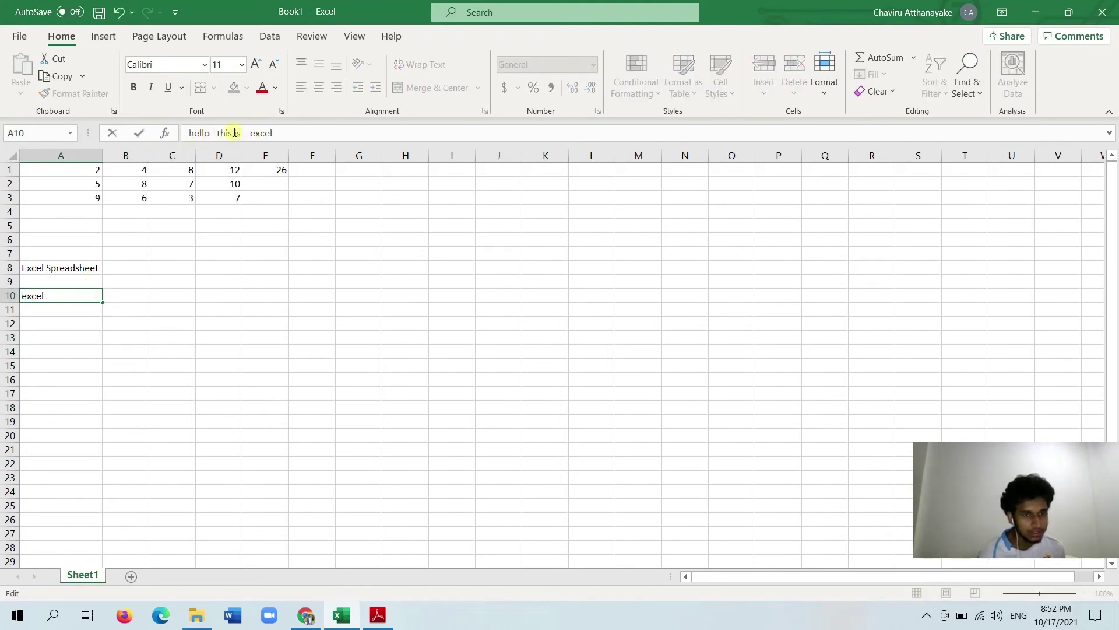
{"action": "left_click", "coordinate": [225, 255]}
- Widen column A to fit the sentence in A10
{"action": "left_click", "coordinate": [116, 309]}
{"action": "left_click", "coordinate": [111, 297]}
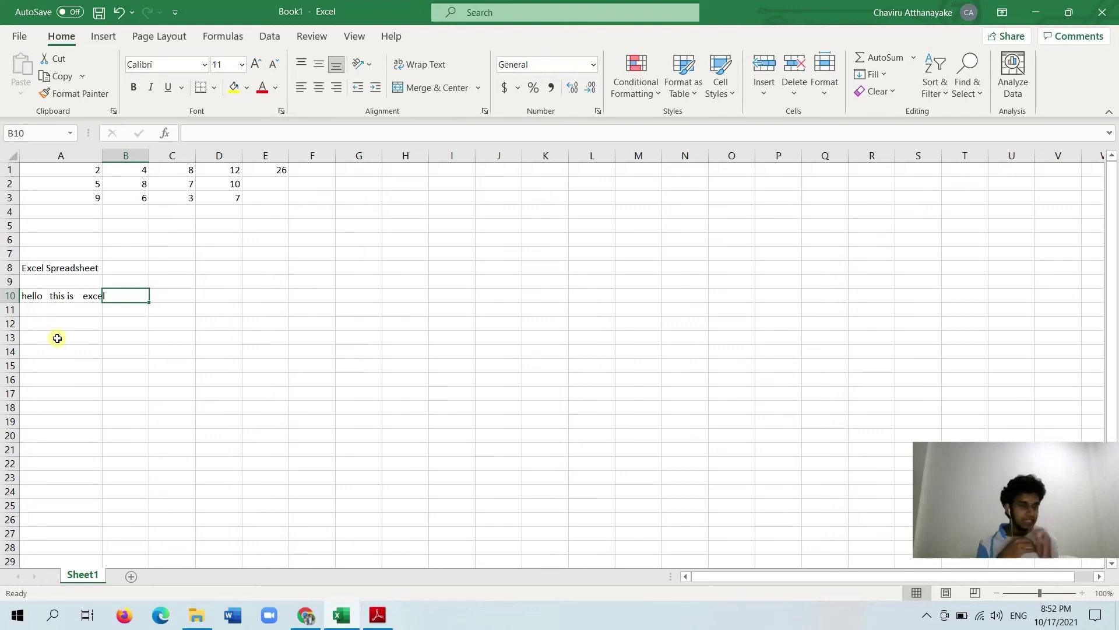
{"action": "double_click", "coordinate": [102, 155]}
{"action": "left_click", "coordinate": [150, 317]}
- Enter =TRIM(A10) in B10 to show the single-spaced 'hello this is excel'
{"action": "left_click", "coordinate": [145, 294]}
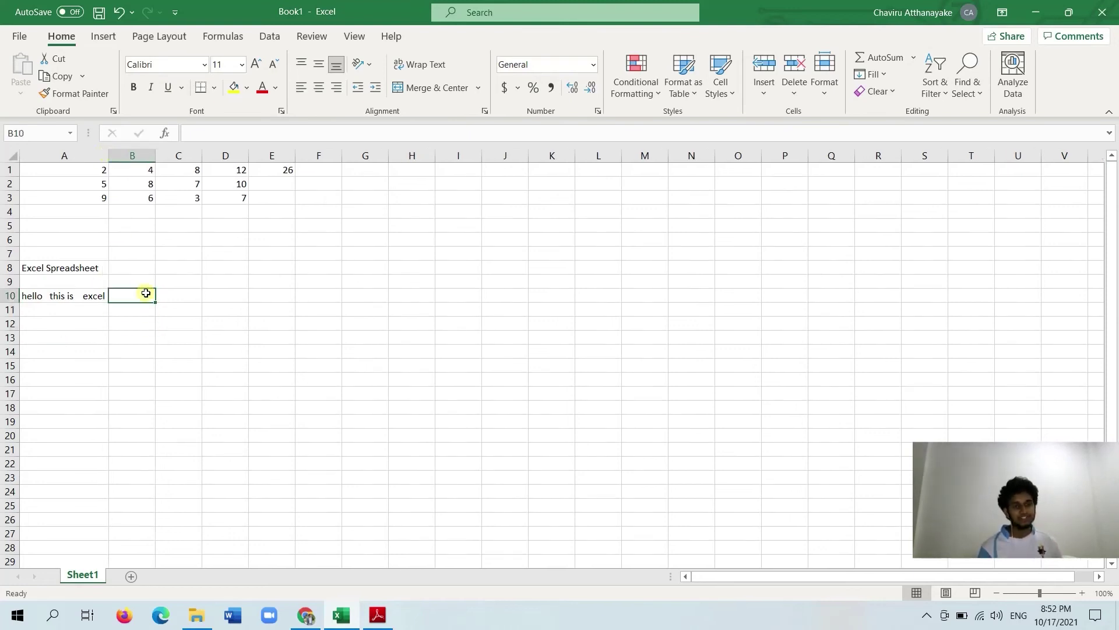
{"action": "type", "text": "="}
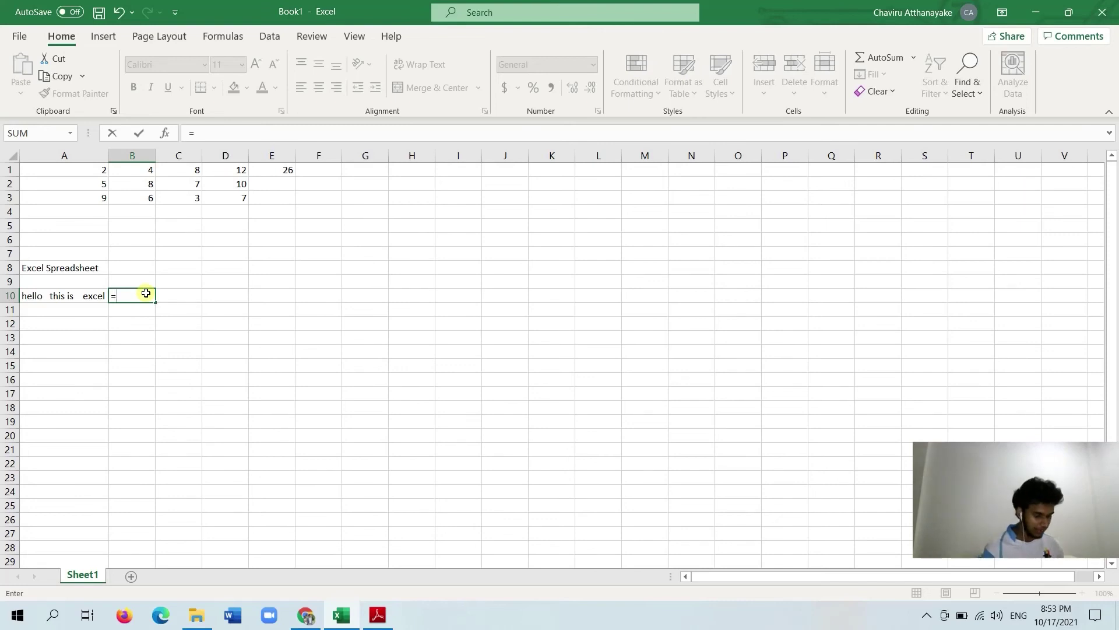
{"action": "type", "text": "trim"}
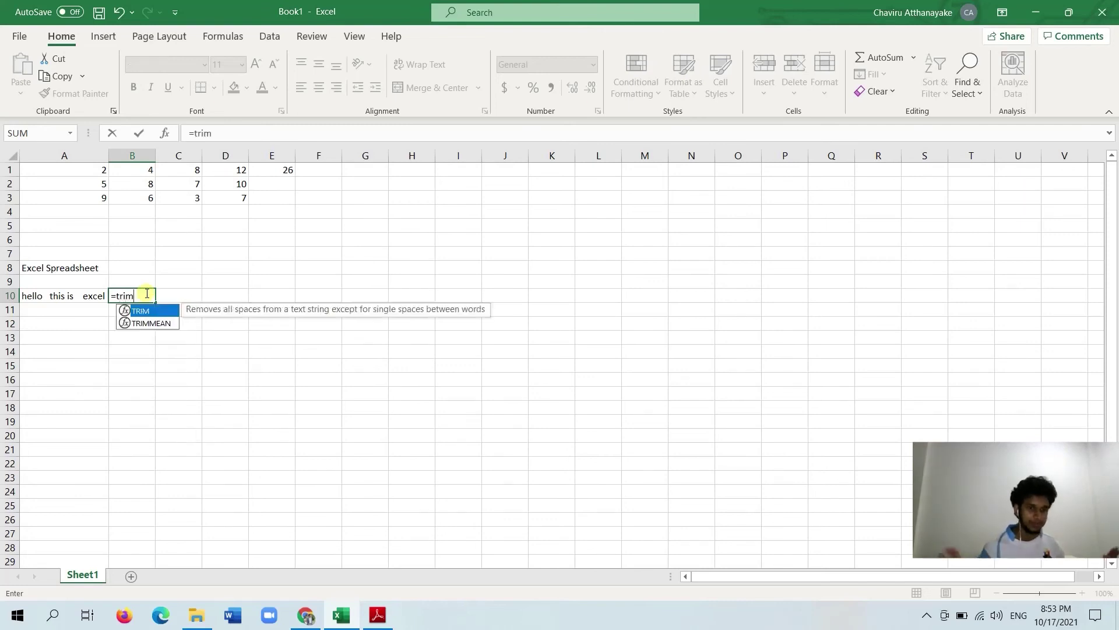
{"action": "key", "text": "Tab"}
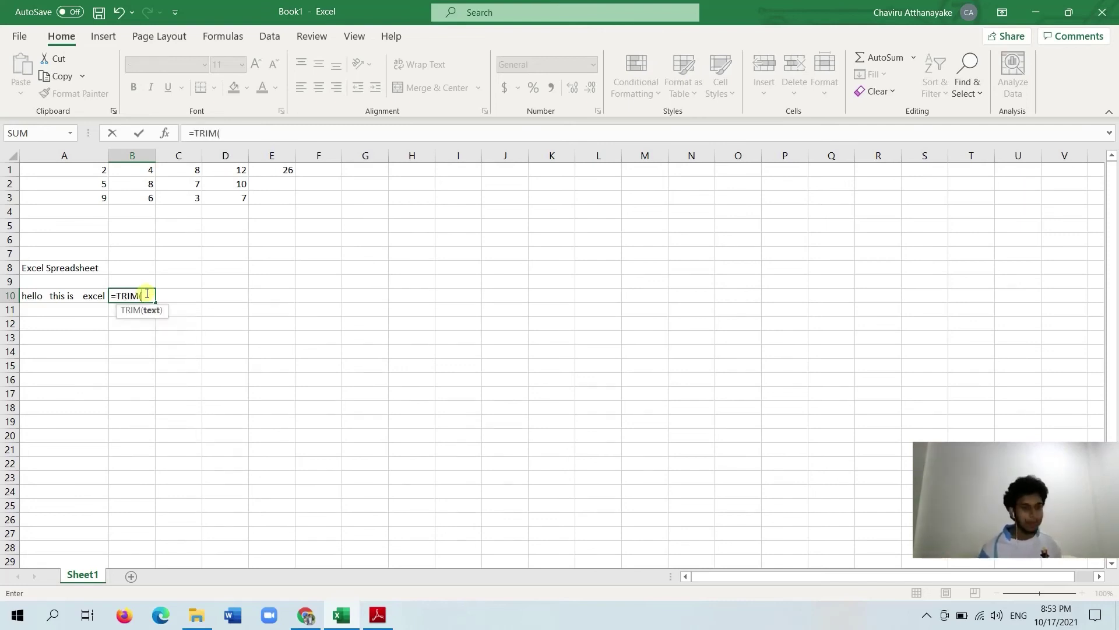
{"action": "left_click", "coordinate": [55, 297]}
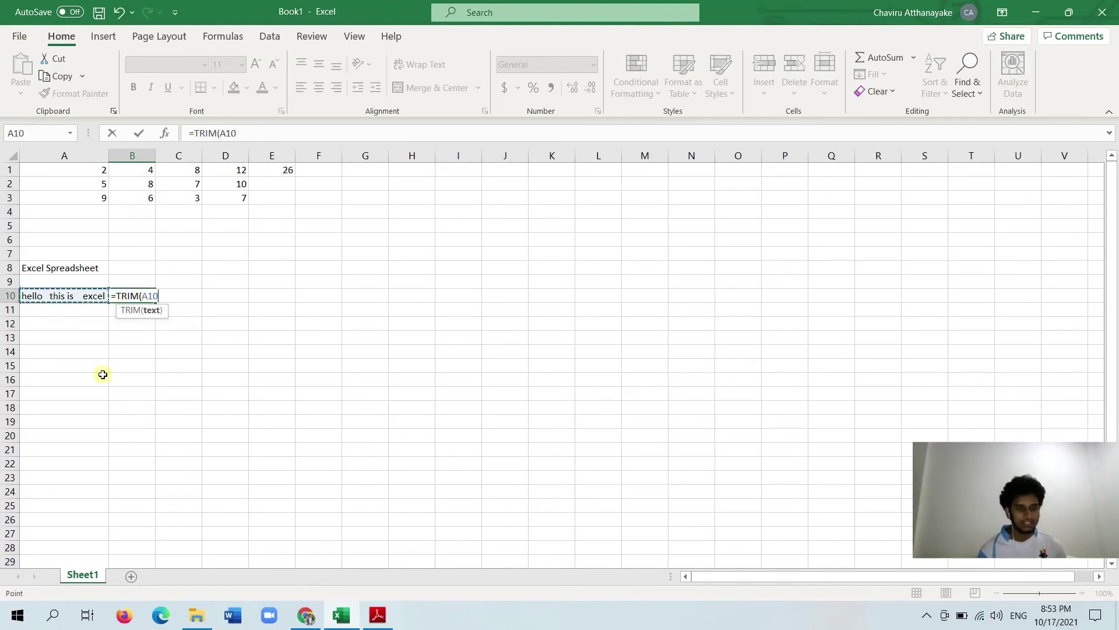
{"action": "key", "text": "Return"}
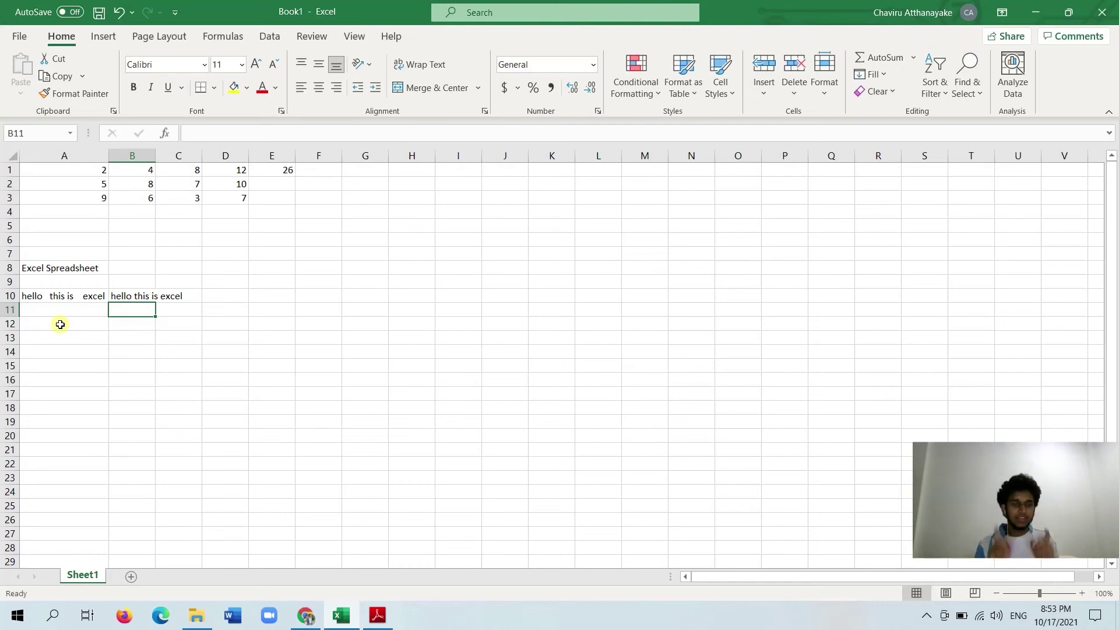
{"action": "left_click", "coordinate": [119, 295]}
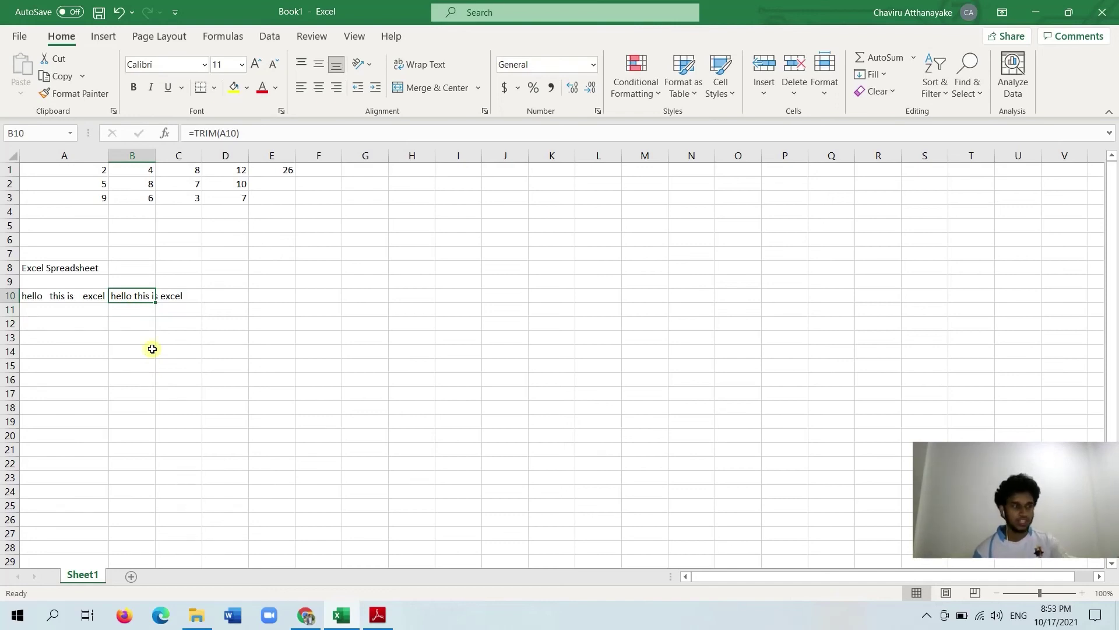
- Clear the TRIM formula from B10
{"action": "left_click", "coordinate": [173, 336]}
{"action": "key", "text": "Up"}
{"action": "key", "text": "Up"}
{"action": "key", "text": "Up"}
{"action": "key", "text": "Left"}
{"action": "key", "text": "BackSpace"}
- Remove the extra spaces so A10 reads 'hello this is excel' with single spacing
{"action": "left_click", "coordinate": [105, 321]}
{"action": "key", "text": "Up"}
{"action": "key", "text": "Up"}
{"action": "left_click", "coordinate": [217, 134]}
{"action": "key", "text": "BackSpace"}
{"action": "key", "text": "BackSpace"}
{"action": "key", "text": "BackSpace"}
{"action": "left_click", "coordinate": [227, 133]}
{"action": "key", "text": "BackSpace"}
{"action": "type", "text": "s"}
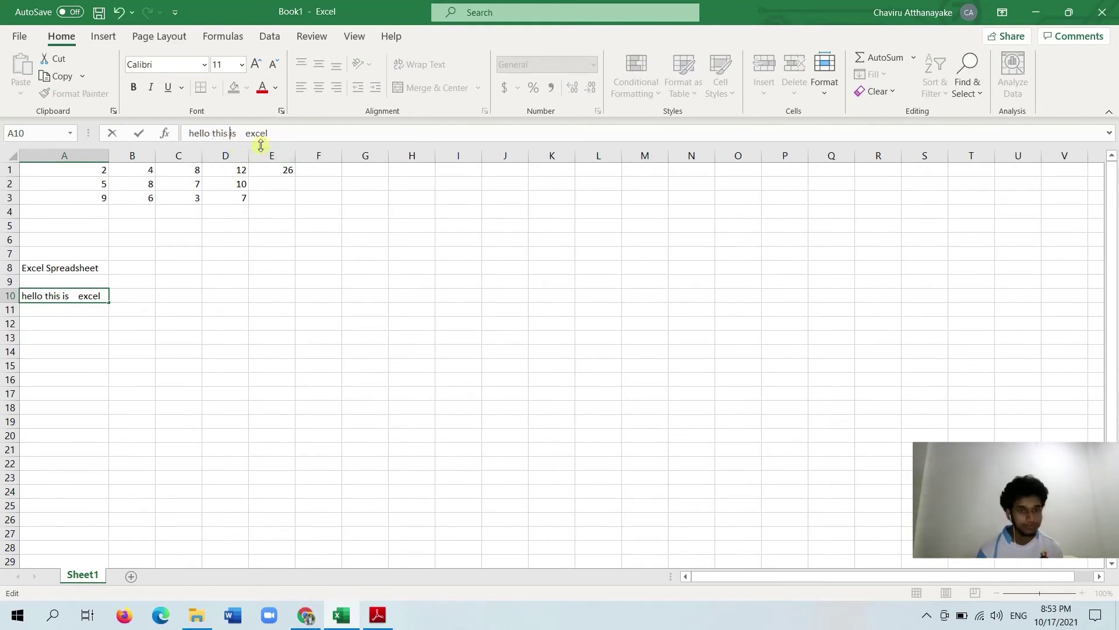
{"action": "left_click", "coordinate": [248, 133]}
{"action": "key", "text": "BackSpace"}
{"action": "key", "text": "BackSpace"}
{"action": "key", "text": "BackSpace"}
{"action": "key", "text": "BackSpace"}
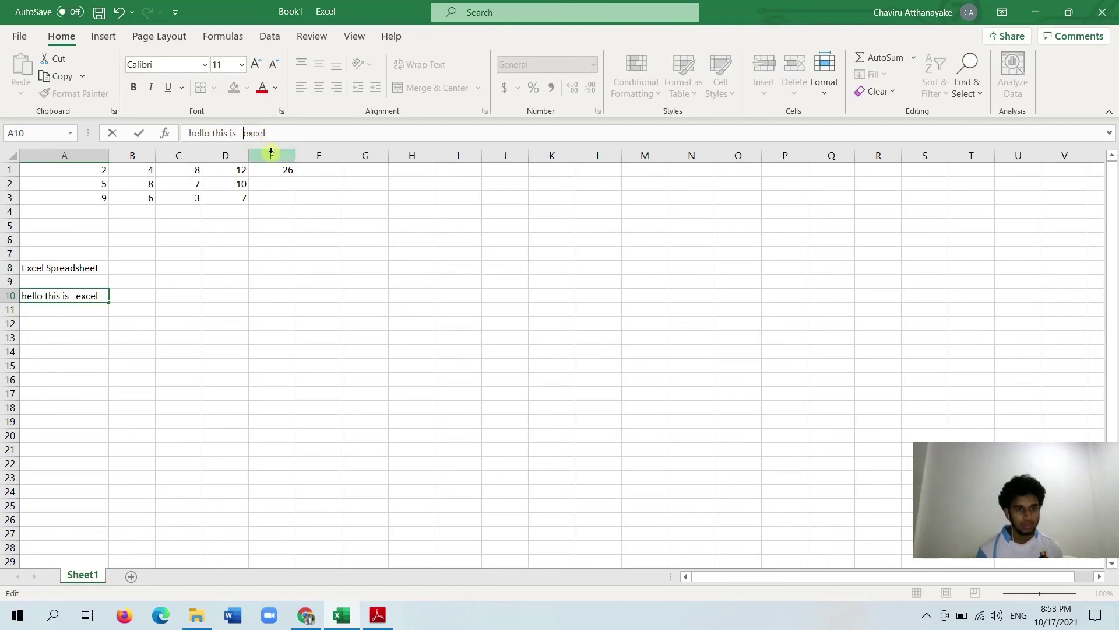
{"action": "left_click", "coordinate": [197, 274]}
{"action": "left_click", "coordinate": [118, 300]}
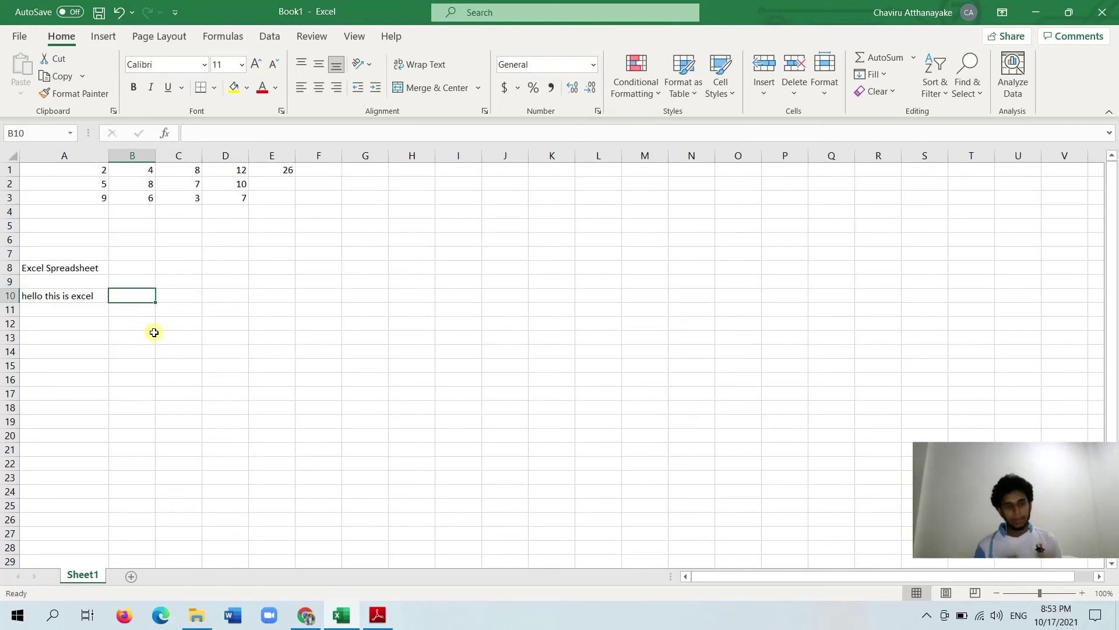
{"action": "left_click", "coordinate": [51, 296]}
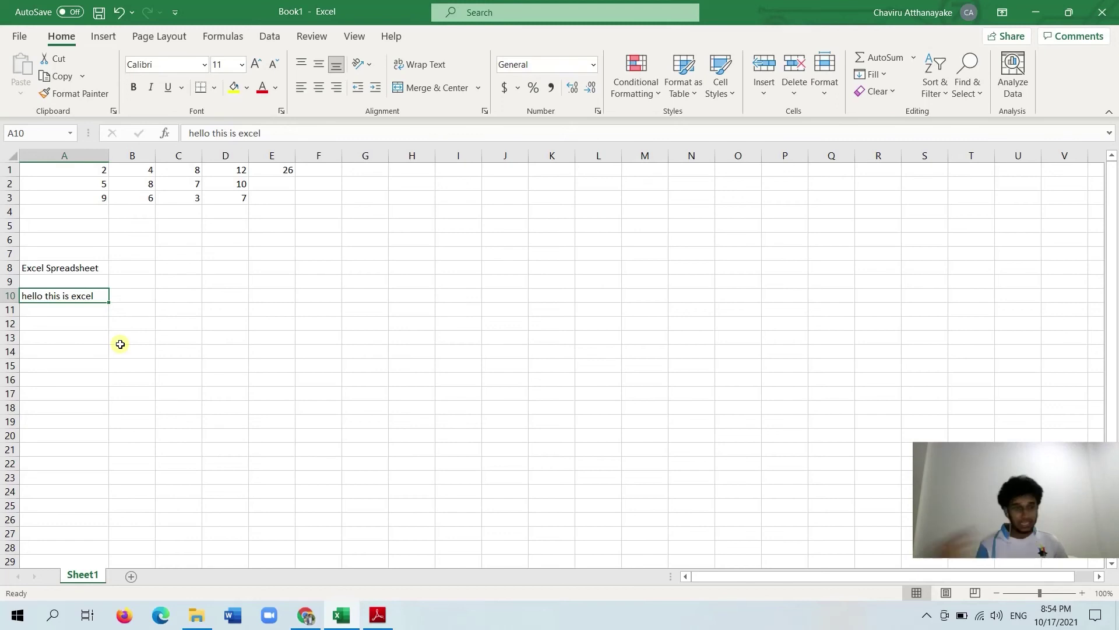
- Enter =UPPER(A10) in B10, displaying 'HELLO THIS IS EXCEL'
{"action": "left_click", "coordinate": [129, 297]}
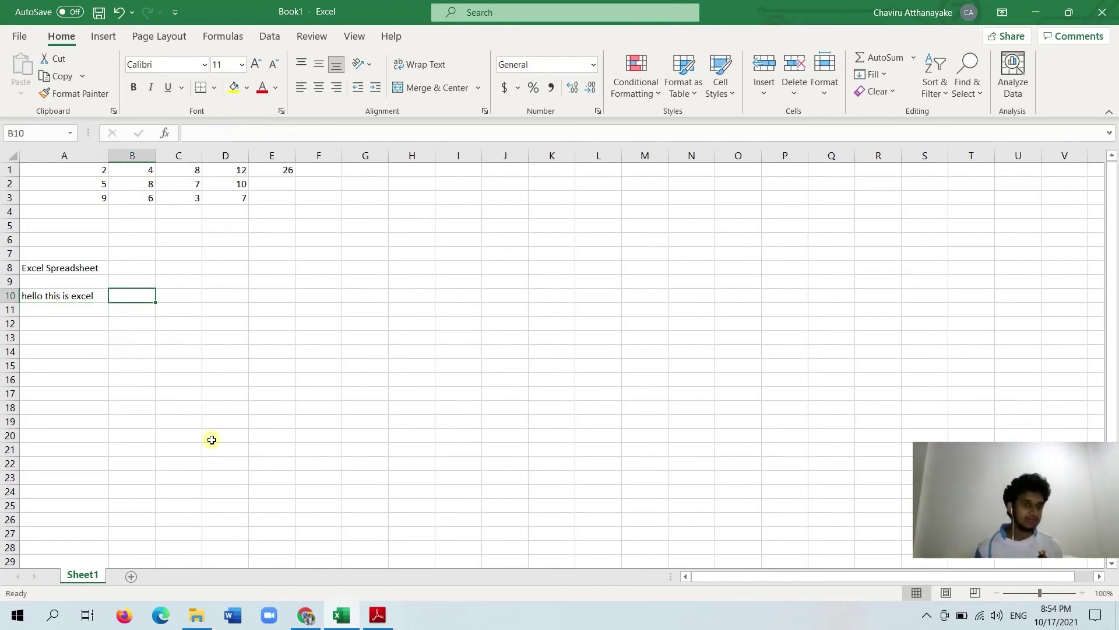
{"action": "type", "text": "="}
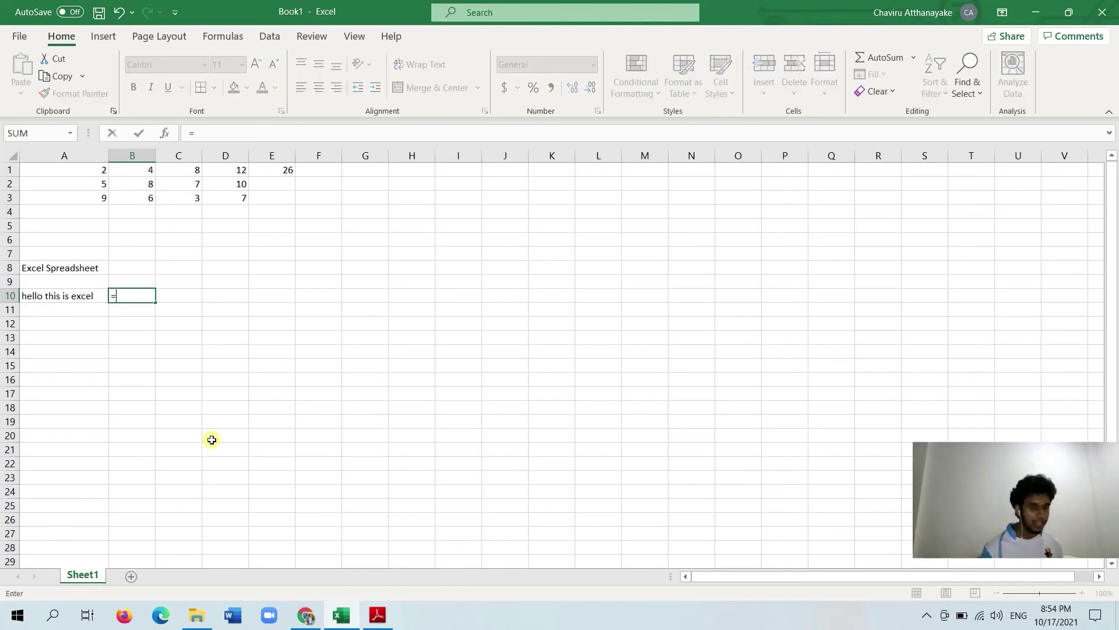
{"action": "type", "text": "upper"}
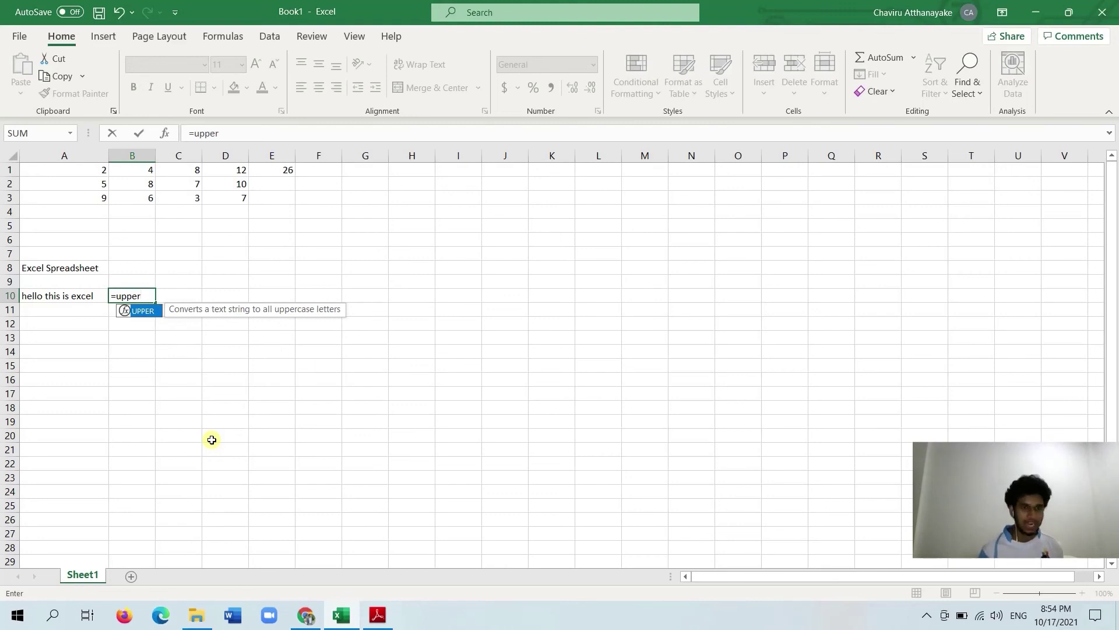
{"action": "key", "text": "Tab"}
{"action": "left_click", "coordinate": [50, 297]}
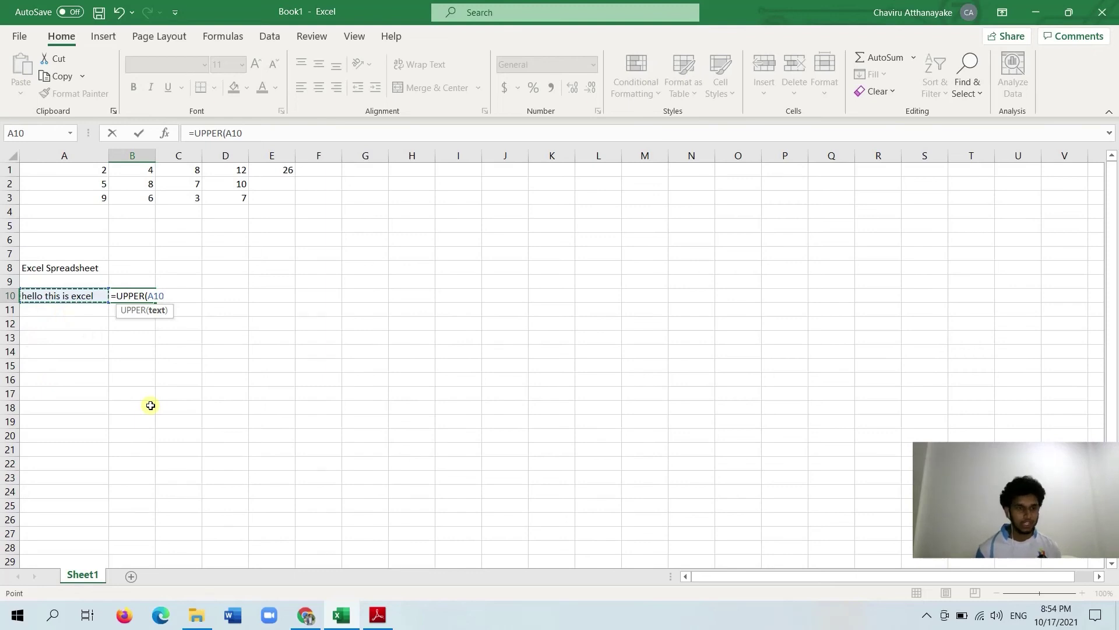
{"action": "key", "text": "Return"}
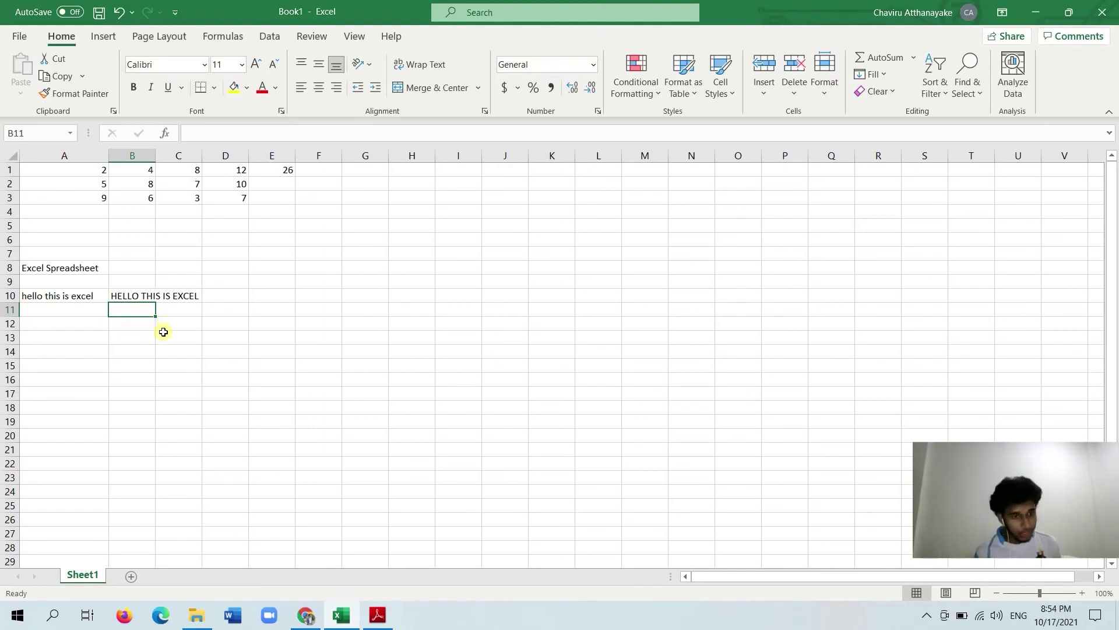
{"action": "left_click", "coordinate": [144, 294]}
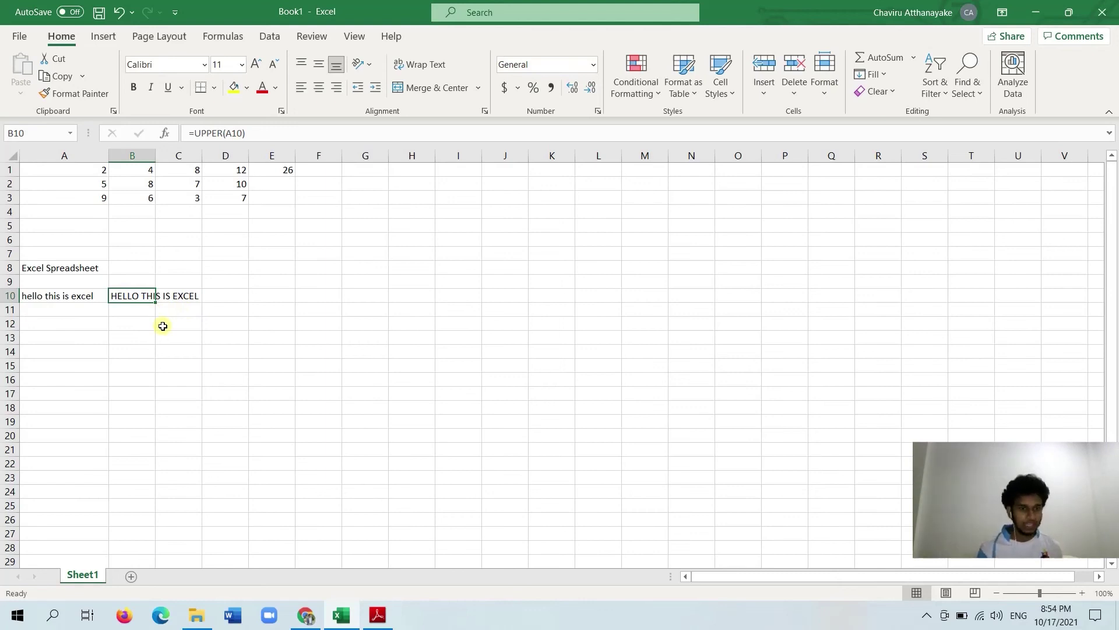
{"action": "double_click", "coordinate": [155, 155]}
{"action": "key", "text": "Down"}
{"action": "type", "text": "="}
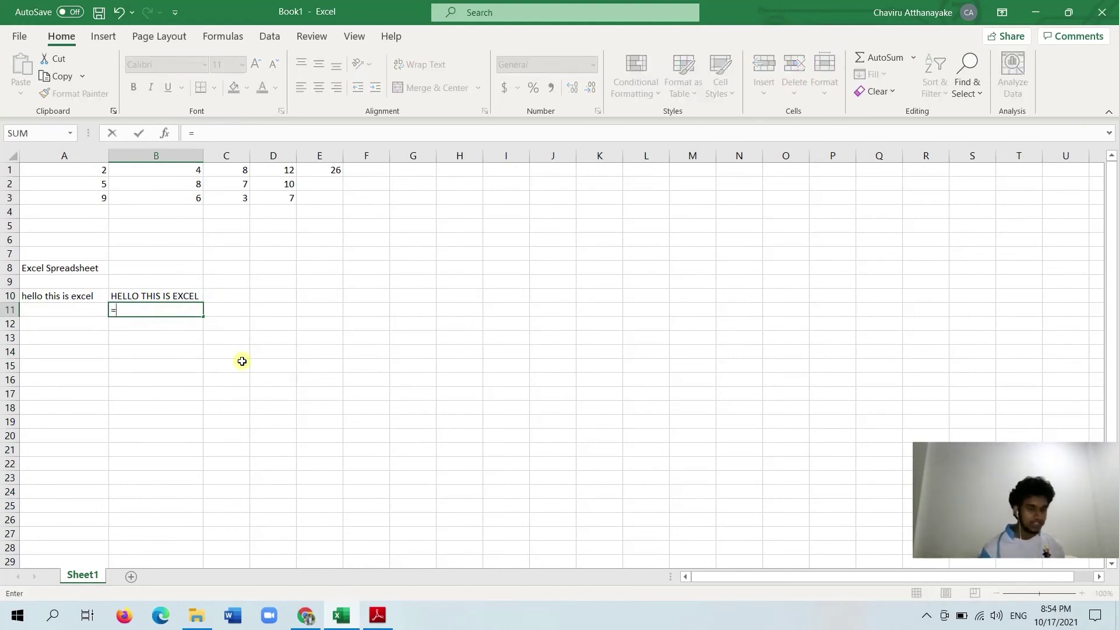
{"action": "type", "text": "lowe"}
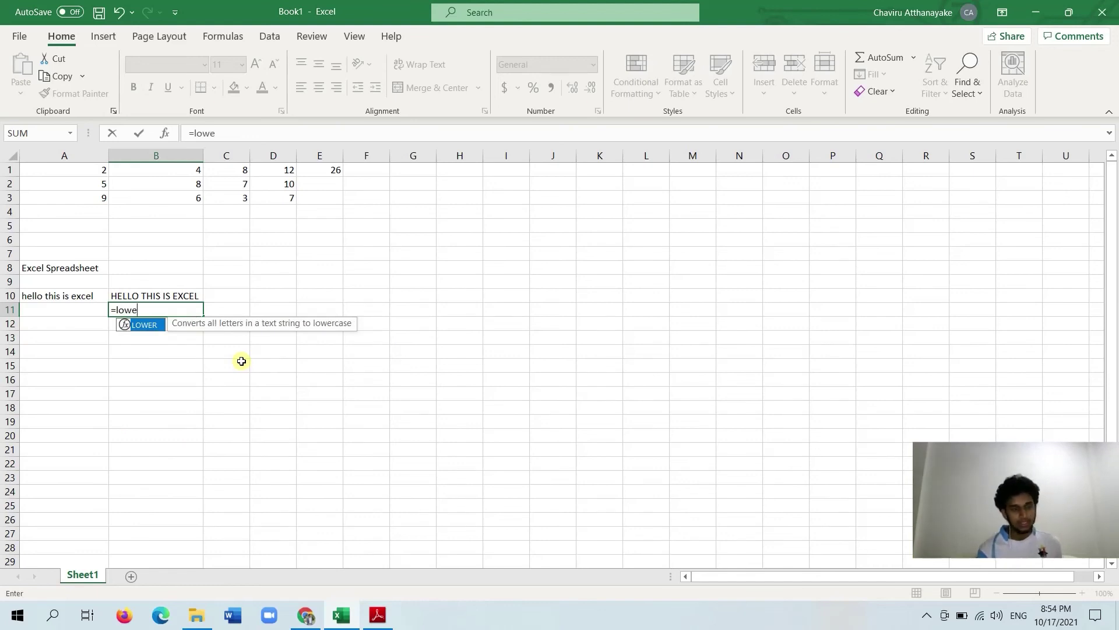
{"action": "key", "text": "Tab"}
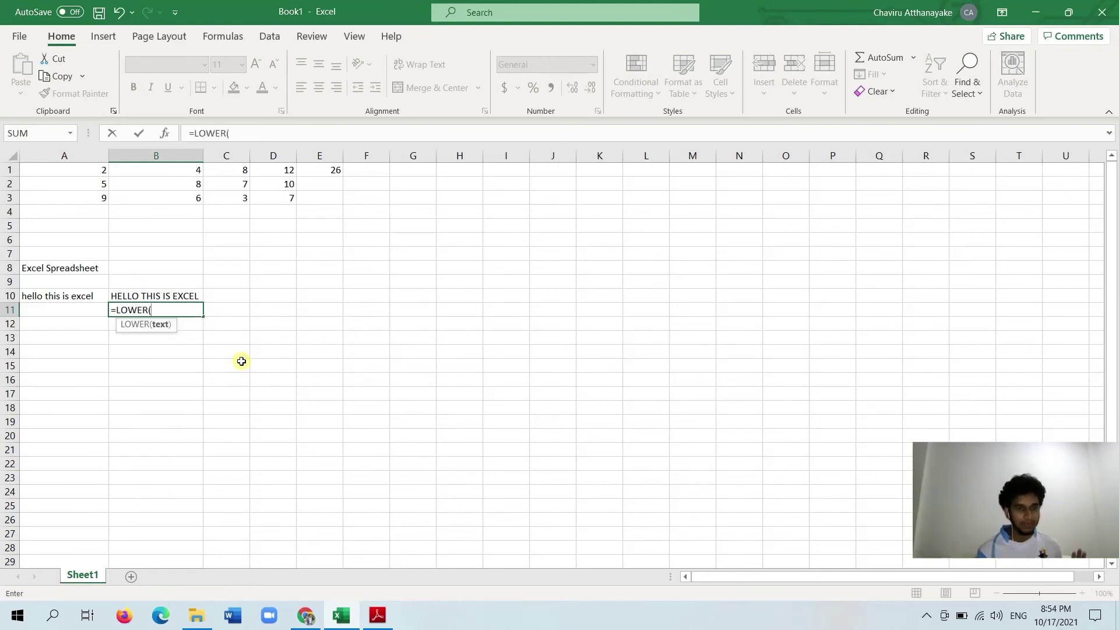
{"action": "left_click", "coordinate": [160, 294]}
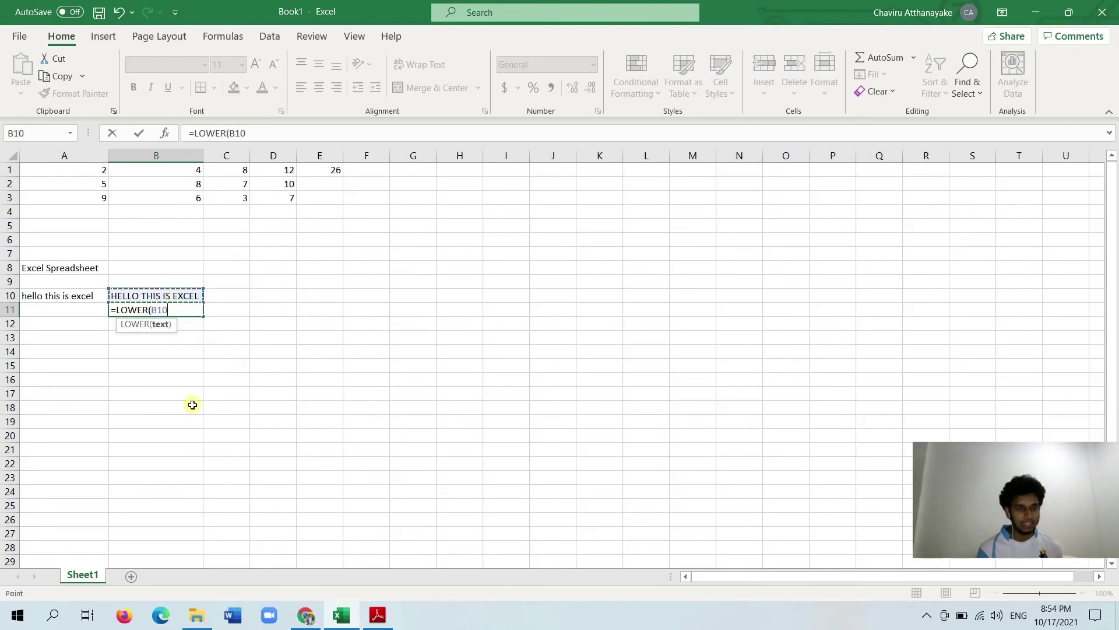
{"action": "type", "text": ")"}
{"action": "key", "text": "Return"}
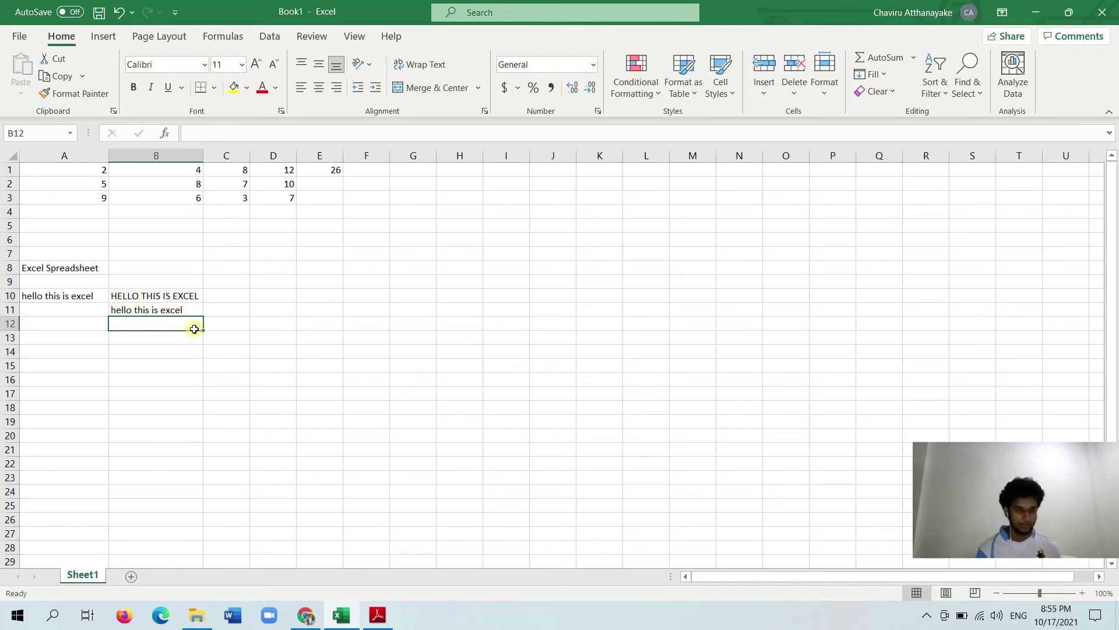
{"action": "left_click", "coordinate": [183, 307]}
{"action": "double_click", "coordinate": [183, 306]}
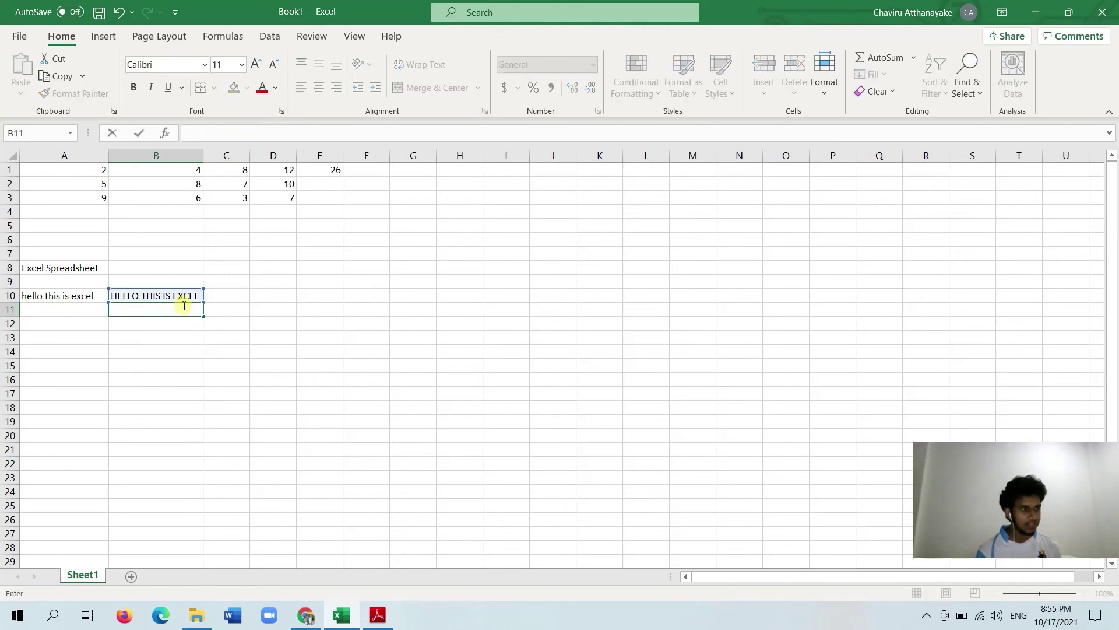
{"action": "left_click", "coordinate": [192, 296]}
{"action": "key", "text": "BackSpace"}
{"action": "key", "text": "Return"}
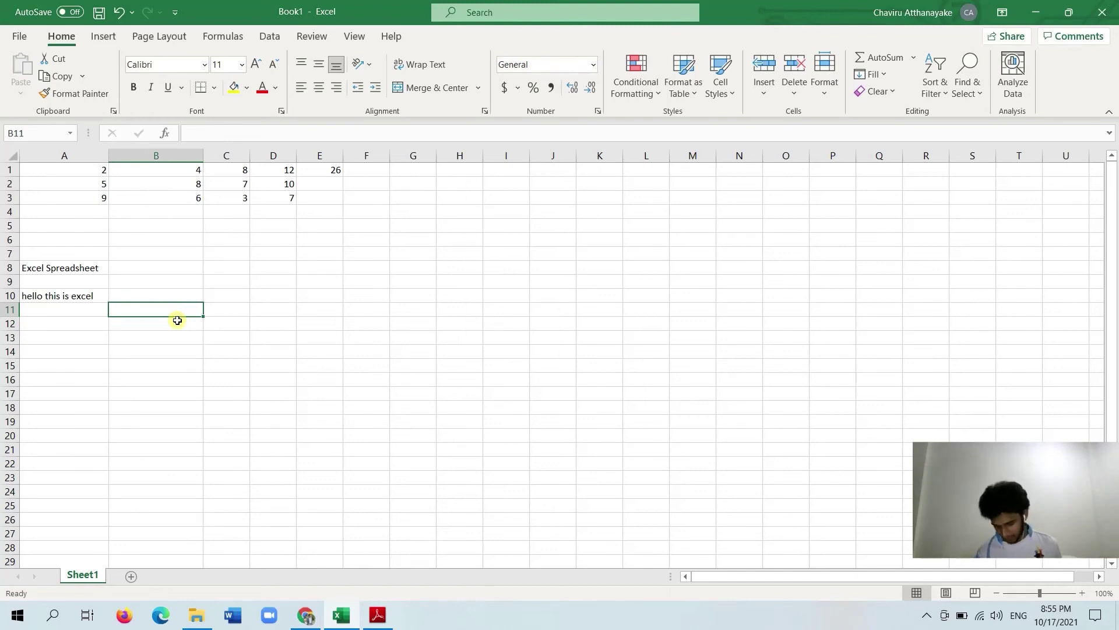
- Begin a =SUBSTITUTE( formula in B10 from the 'subst' autocomplete suggestion
{"action": "left_click", "coordinate": [175, 295]}
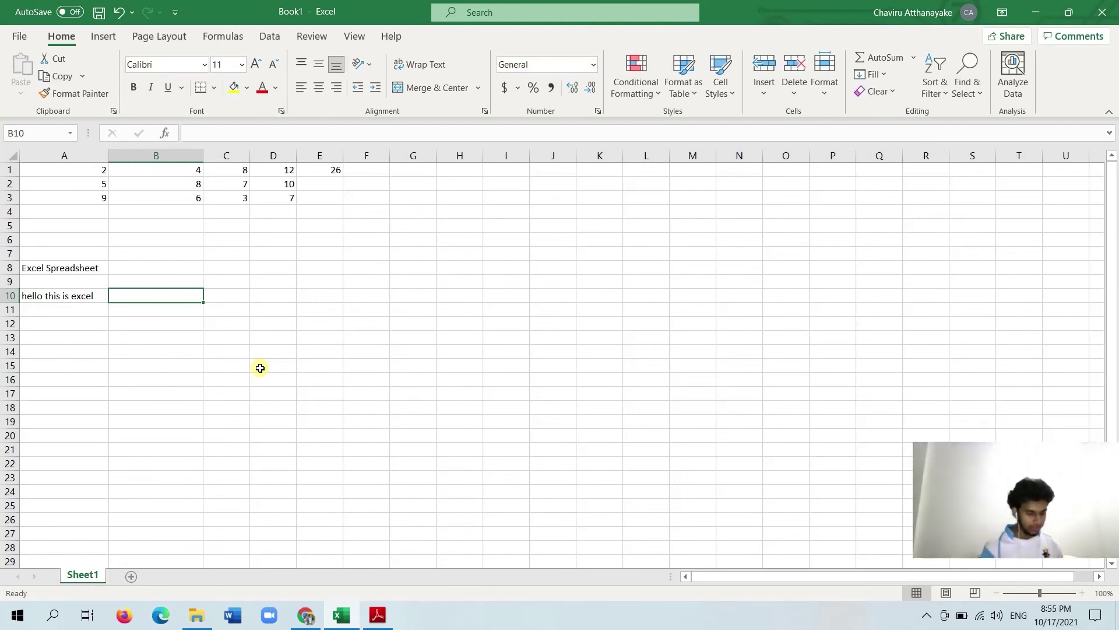
{"action": "type", "text": "="}
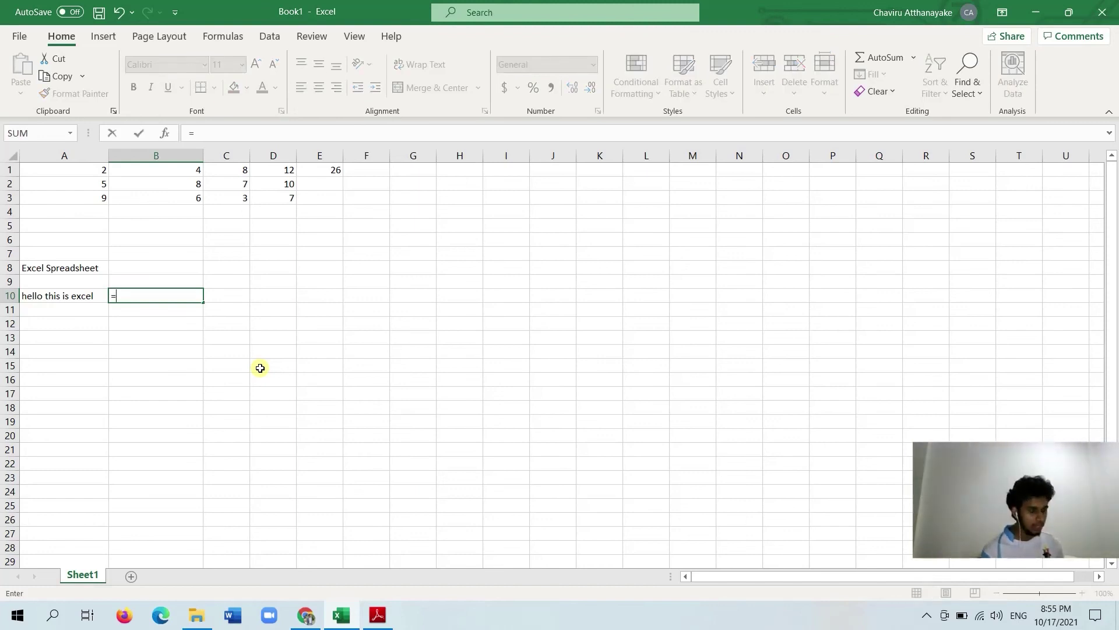
{"action": "type", "text": "subst"}
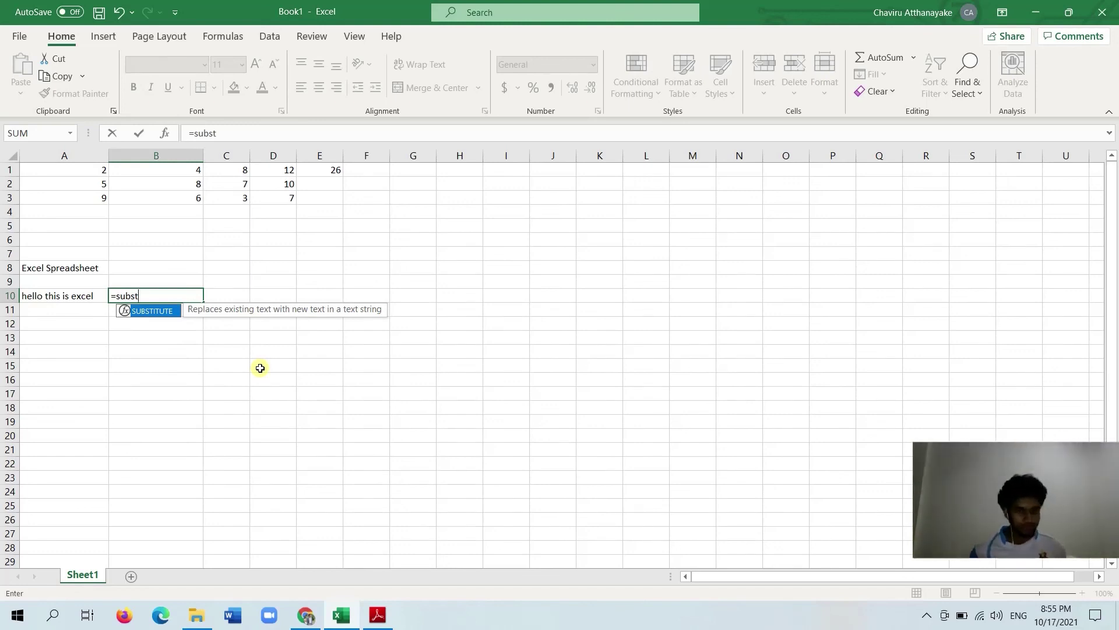
{"action": "key", "text": "Tab"}
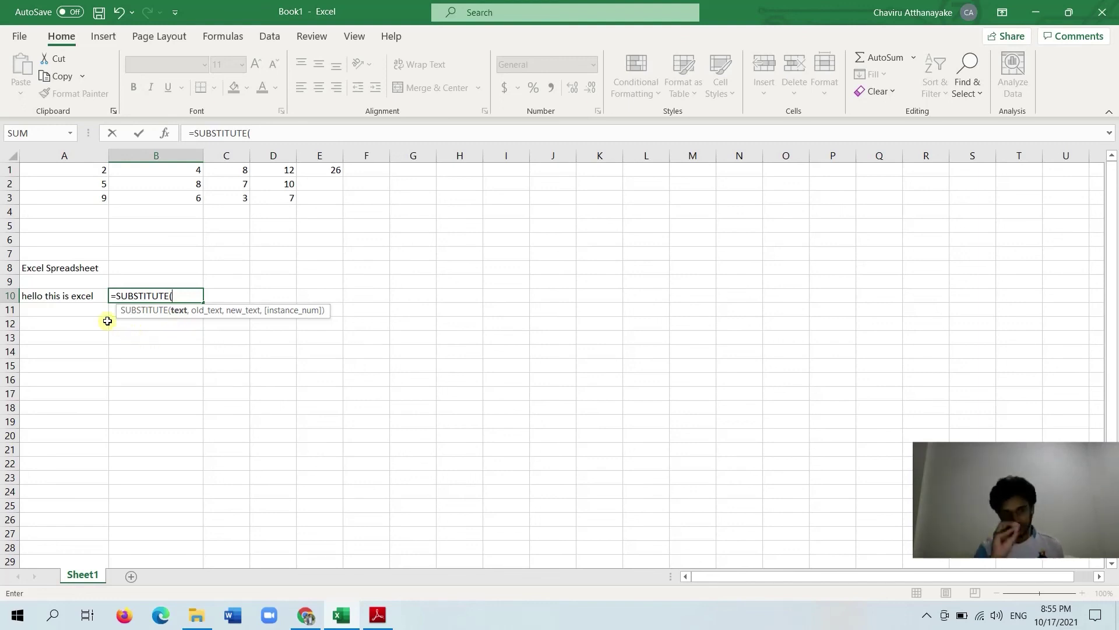
- Complete =SUBSTITUTE(A10,"e","D") in B10, giving 'hDllo this is DxcDl'
{"action": "left_click", "coordinate": [73, 297]}
{"action": "type", "text": ","}
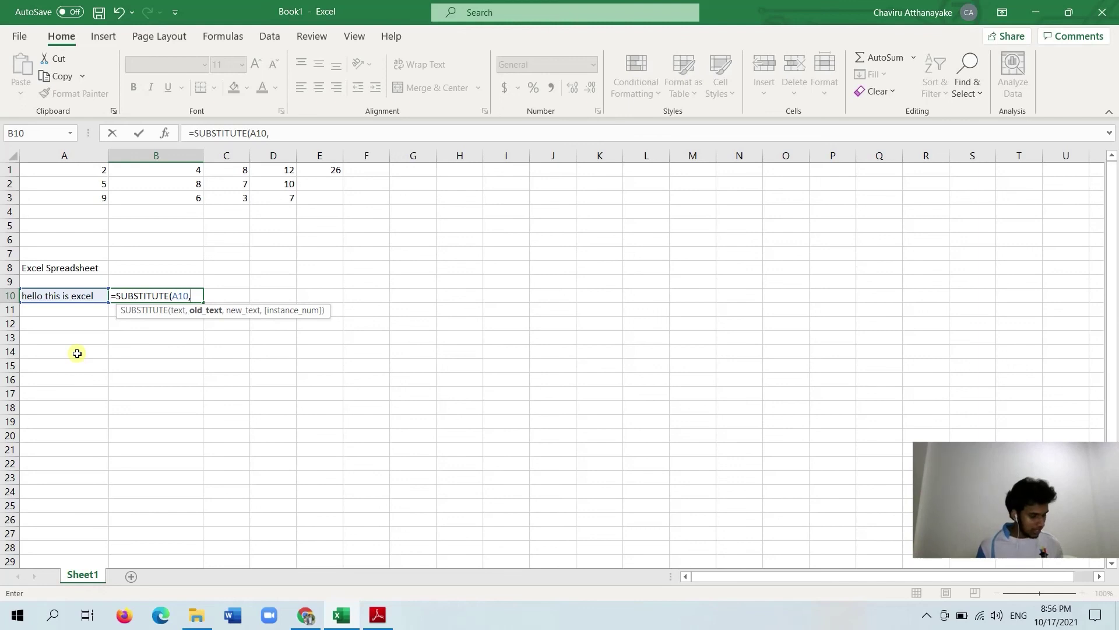
{"action": "type", "text": "\"e\""}
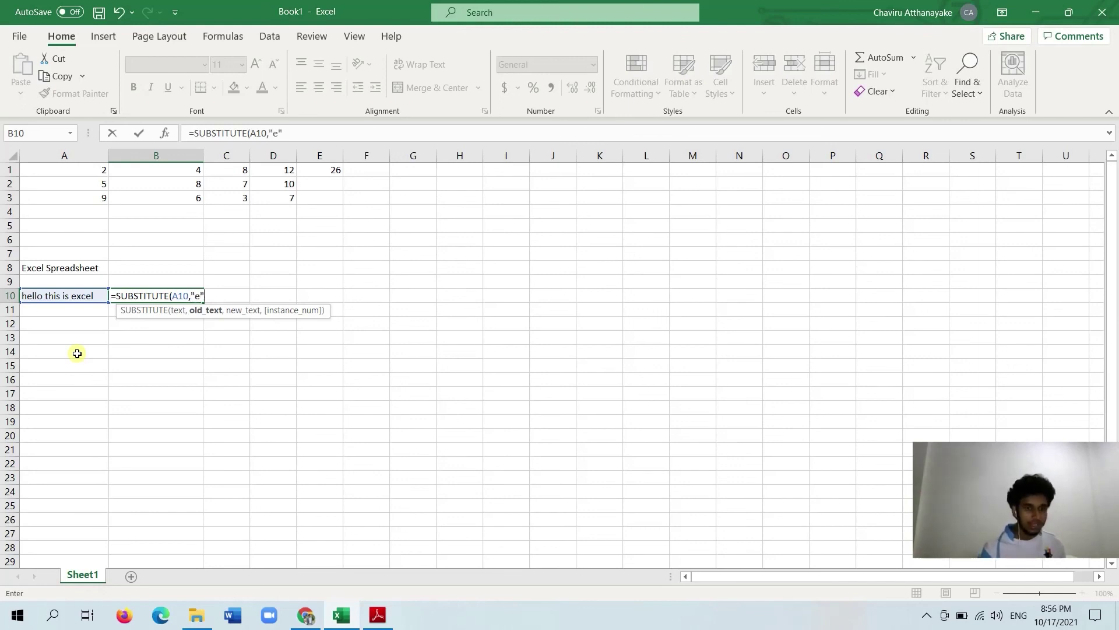
{"action": "type", "text": "e\","}
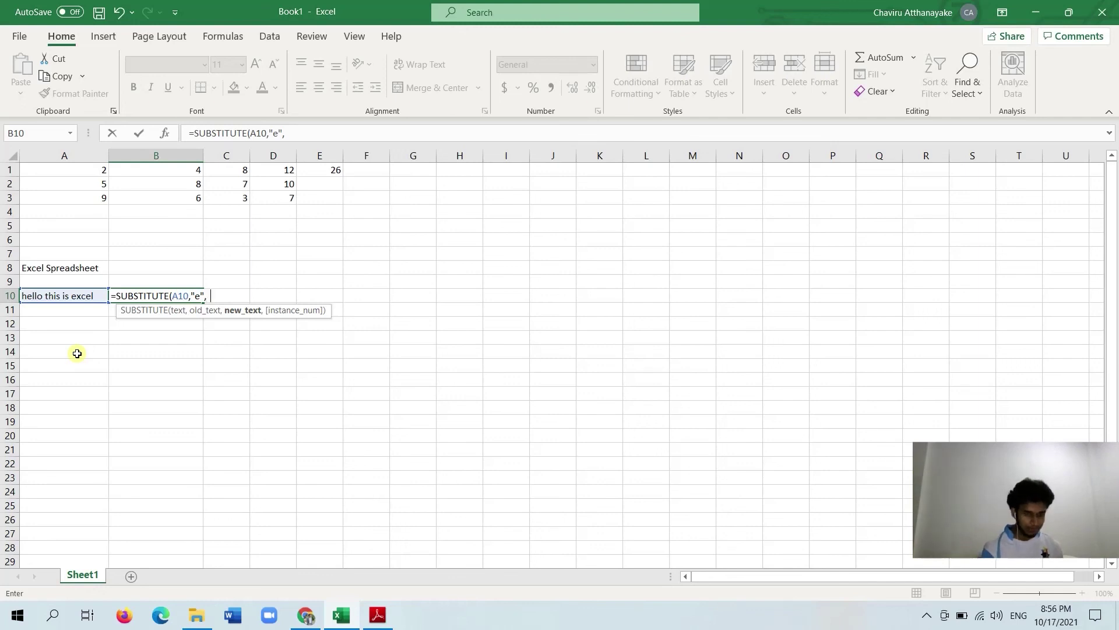
{"action": "type", "text": "D"}
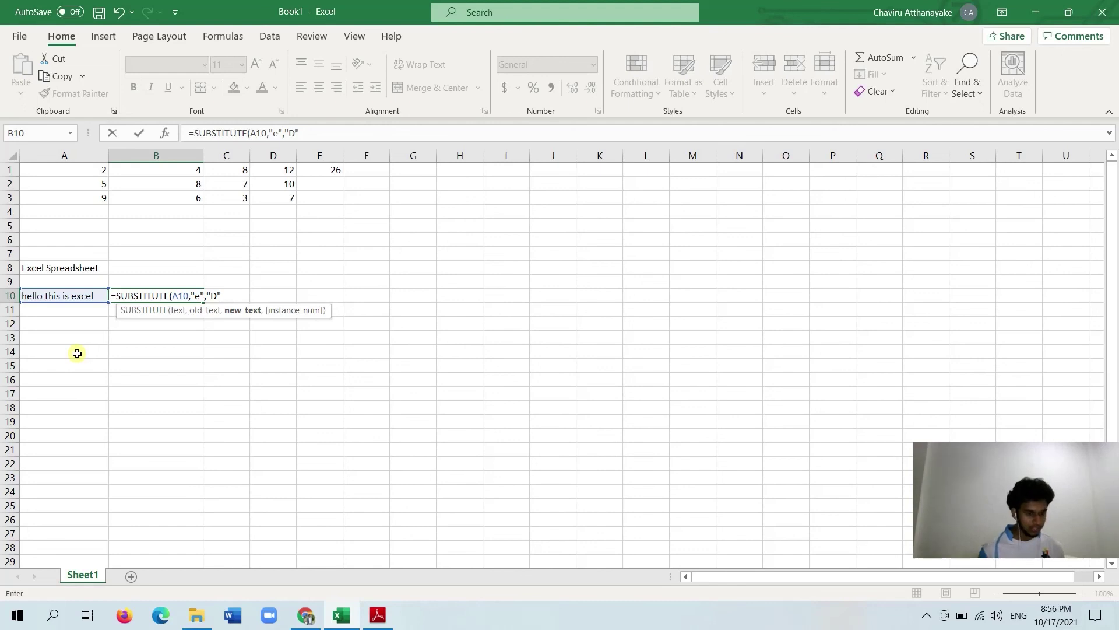
{"action": "type", "text": "\","}
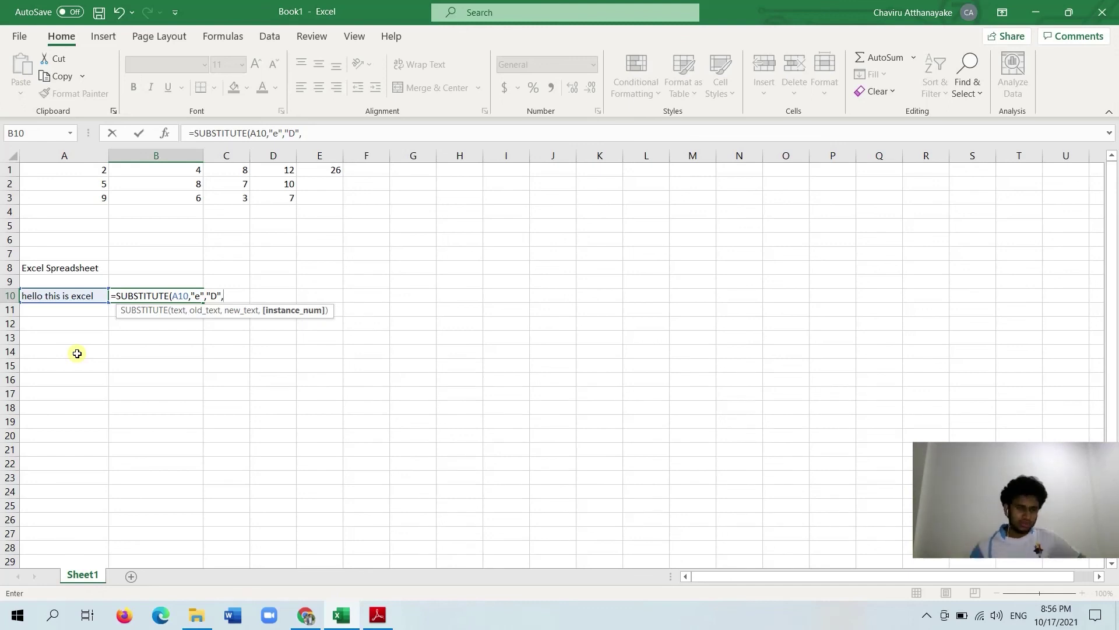
{"action": "key", "text": "BackSpace"}
{"action": "type", "text": ")"}
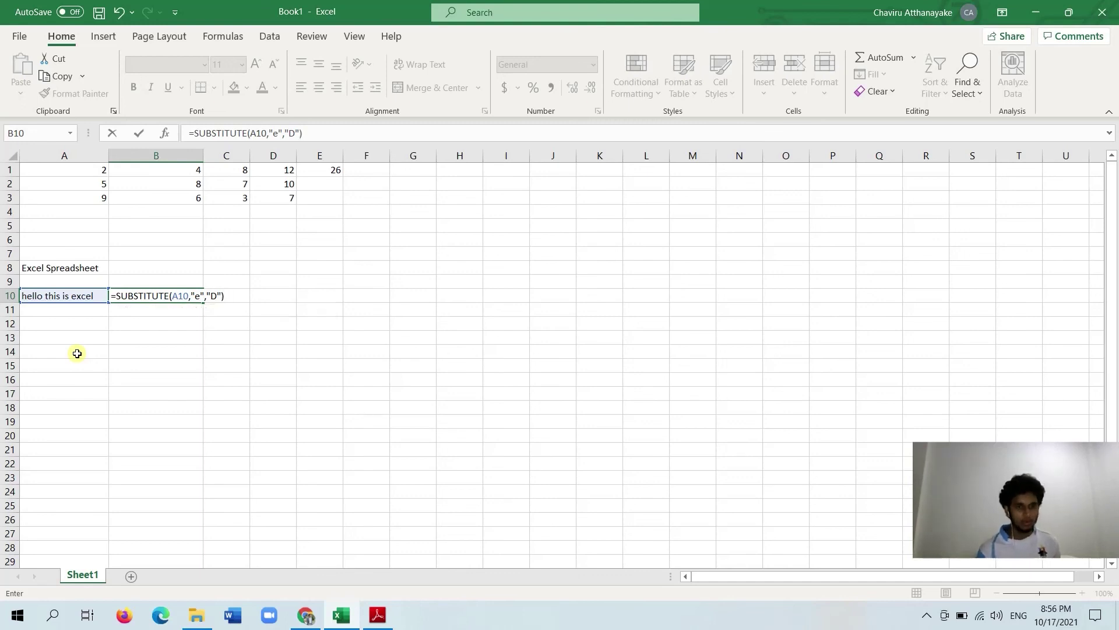
{"action": "key", "text": "Return"}
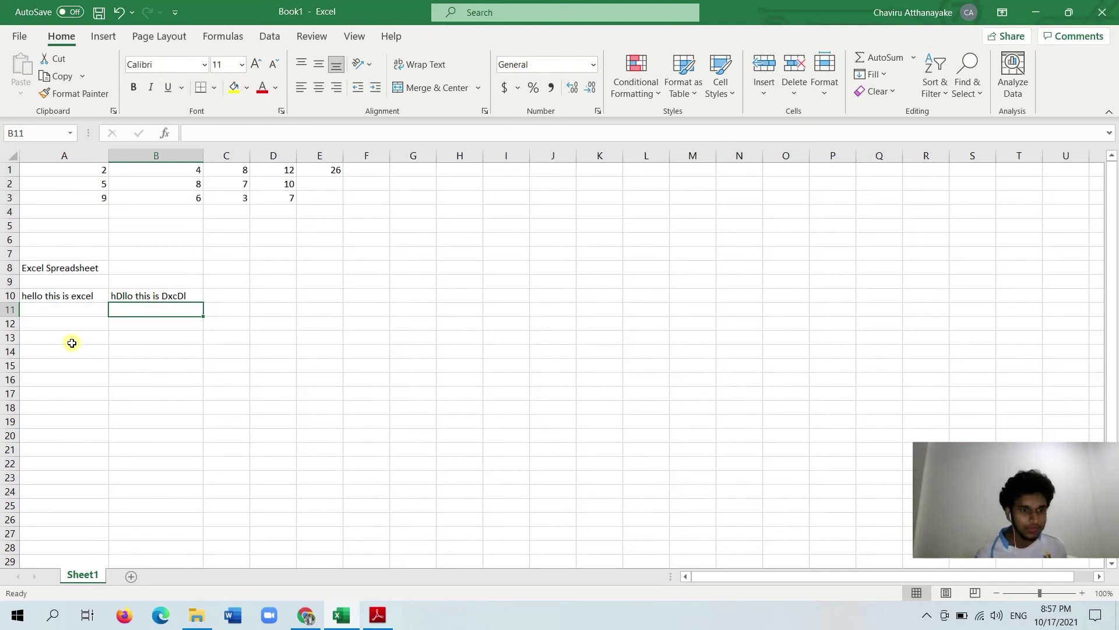
{"action": "left_click", "coordinate": [35, 297]}
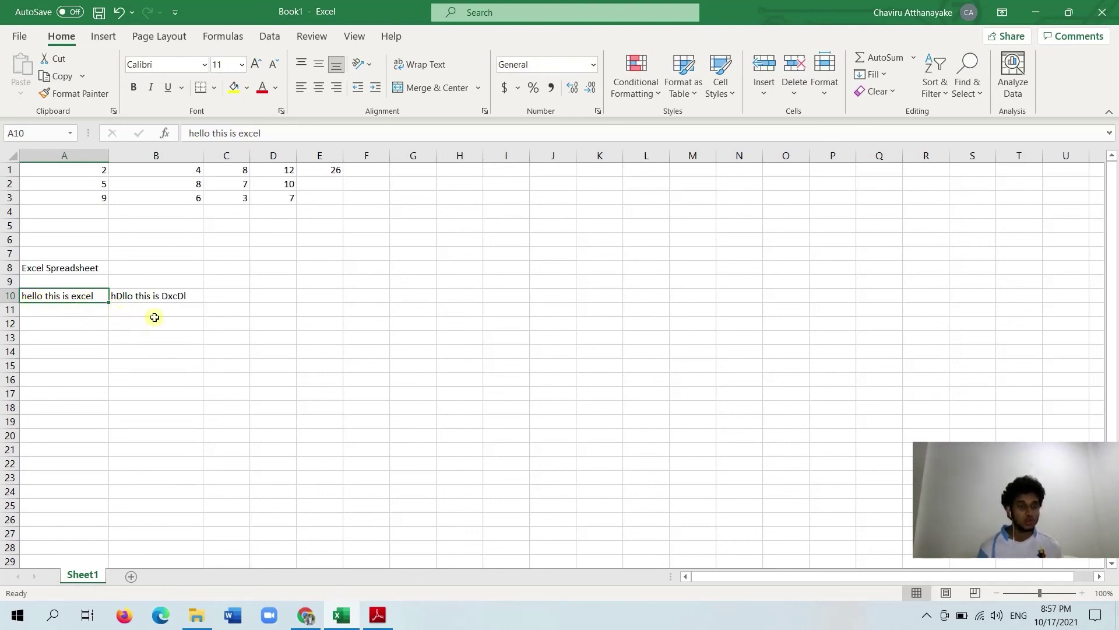
- Type hi, how, are, you into A11 through D11, then begin =CONCATENATE in E11
{"action": "left_click", "coordinate": [165, 297]}
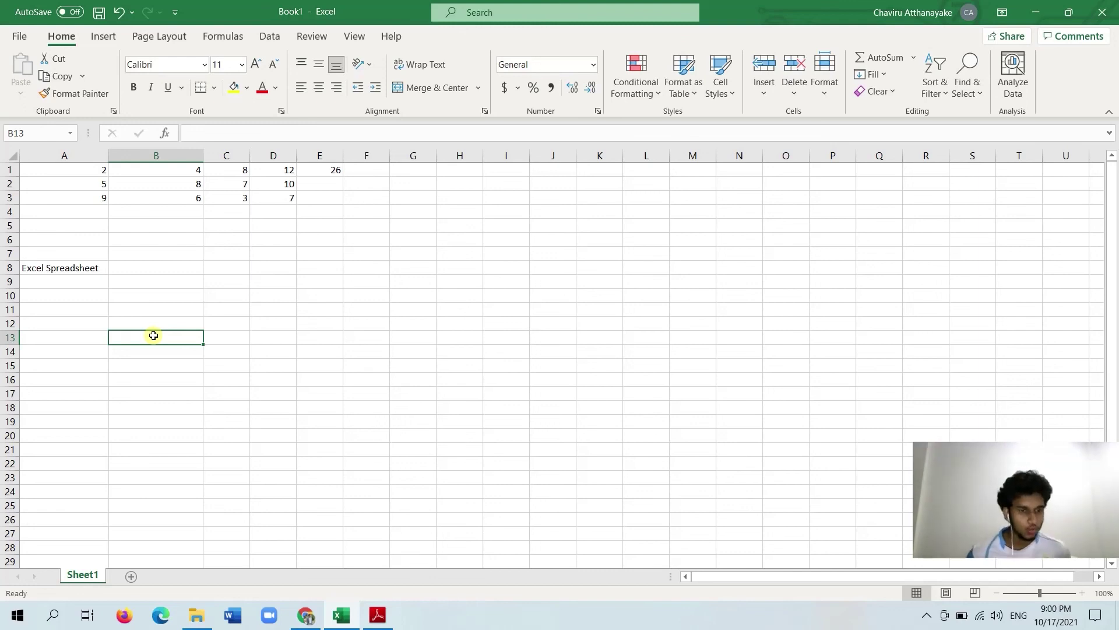
{"action": "left_click", "coordinate": [93, 311]}
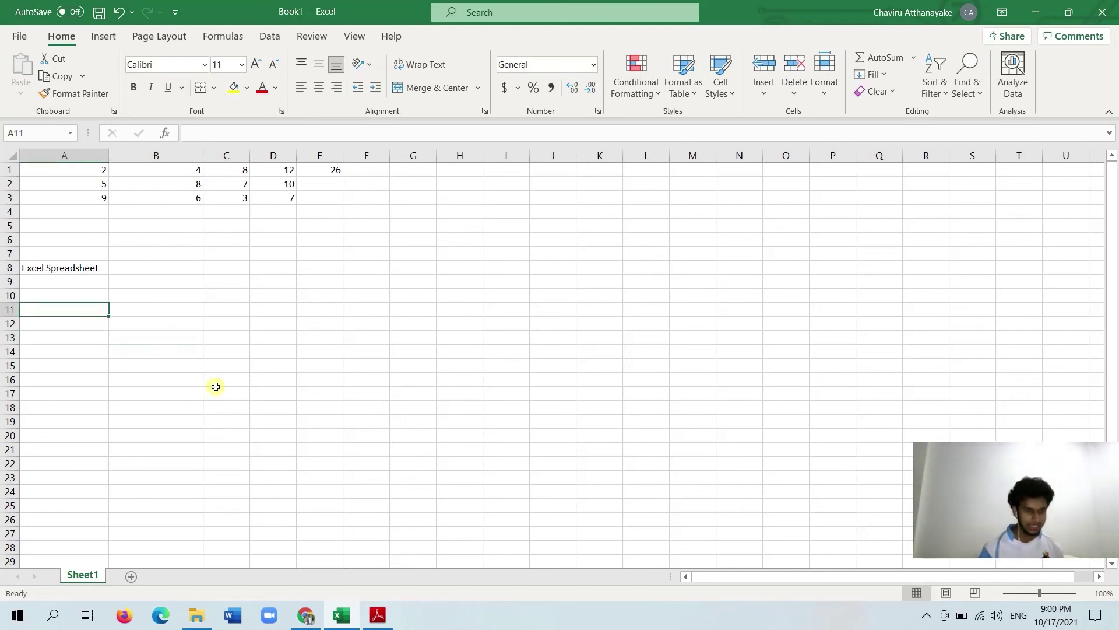
{"action": "type", "text": "hi"}
{"action": "key", "text": "Tab"}
{"action": "type", "text": "how"}
{"action": "key", "text": "Tab"}
{"action": "type", "text": "are"}
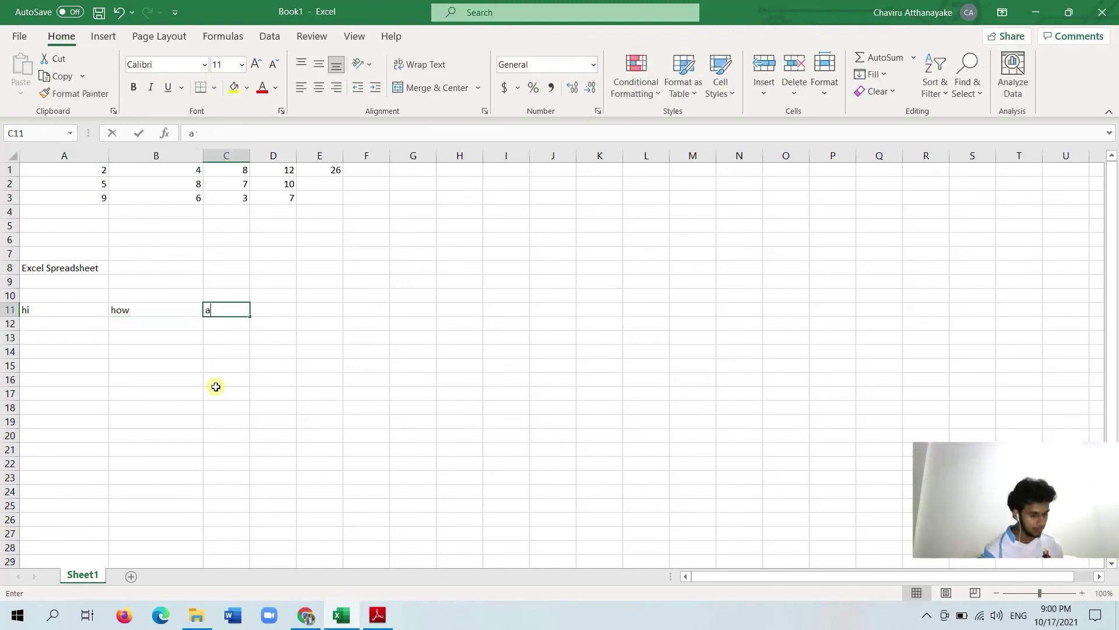
{"action": "key", "text": "Tab"}
{"action": "type", "text": "you"}
{"action": "key", "text": "Tab"}
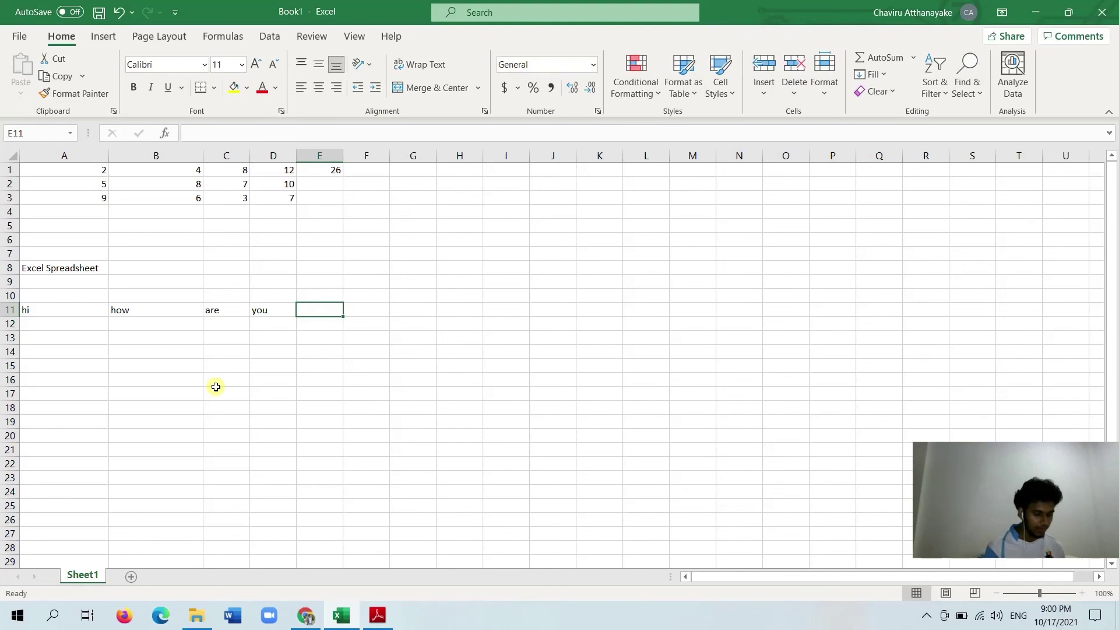
{"action": "type", "text": "=conca"}
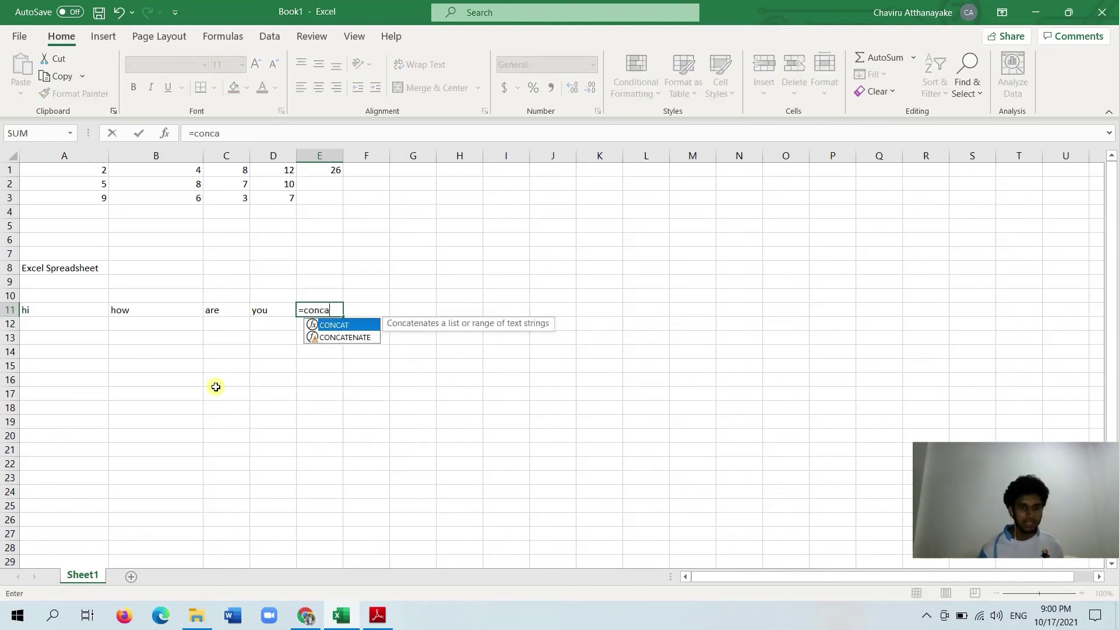
- Enter =CONCATENATE(A11,B11,C11,D11) in E11, producing 'hihowareyou'
{"action": "double_click", "coordinate": [345, 338]}
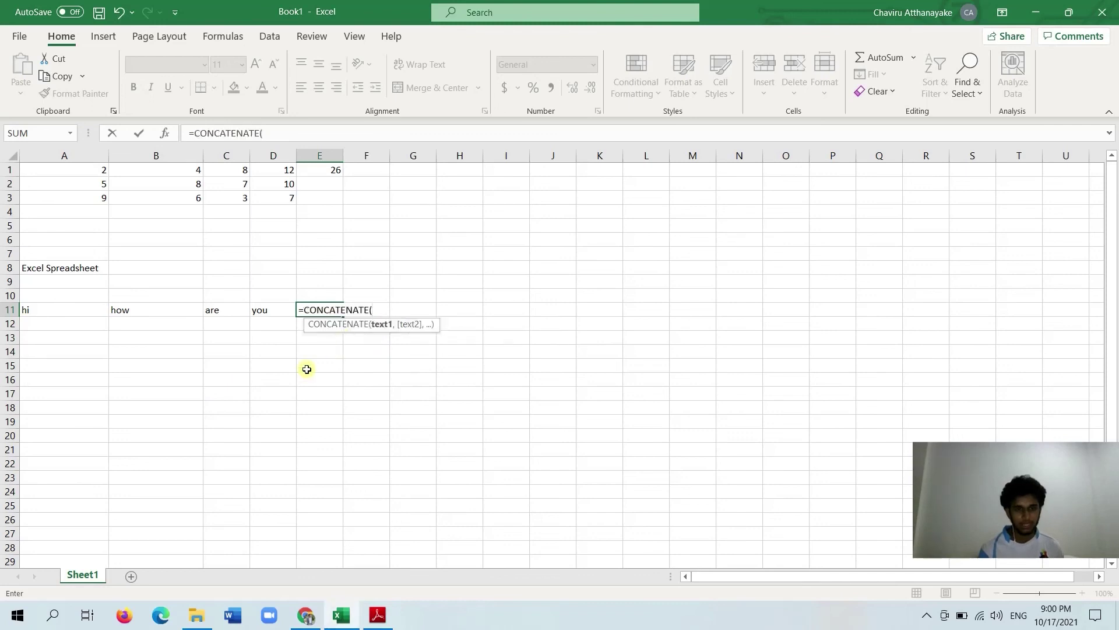
{"action": "left_click", "coordinate": [95, 312]}
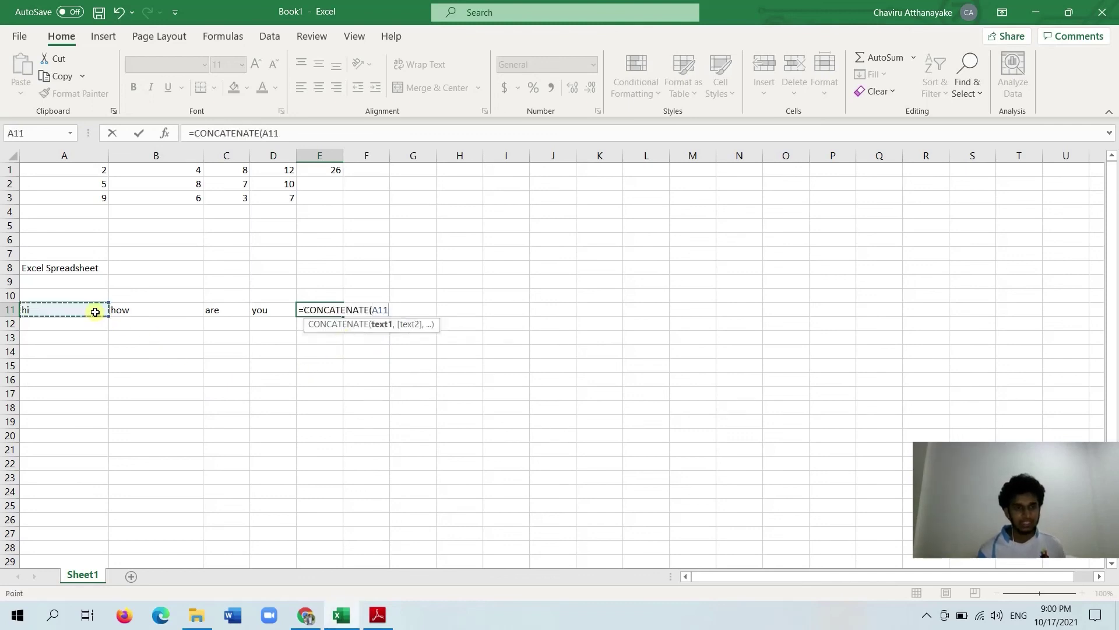
{"action": "type", "text": ","}
{"action": "left_click", "coordinate": [154, 316]}
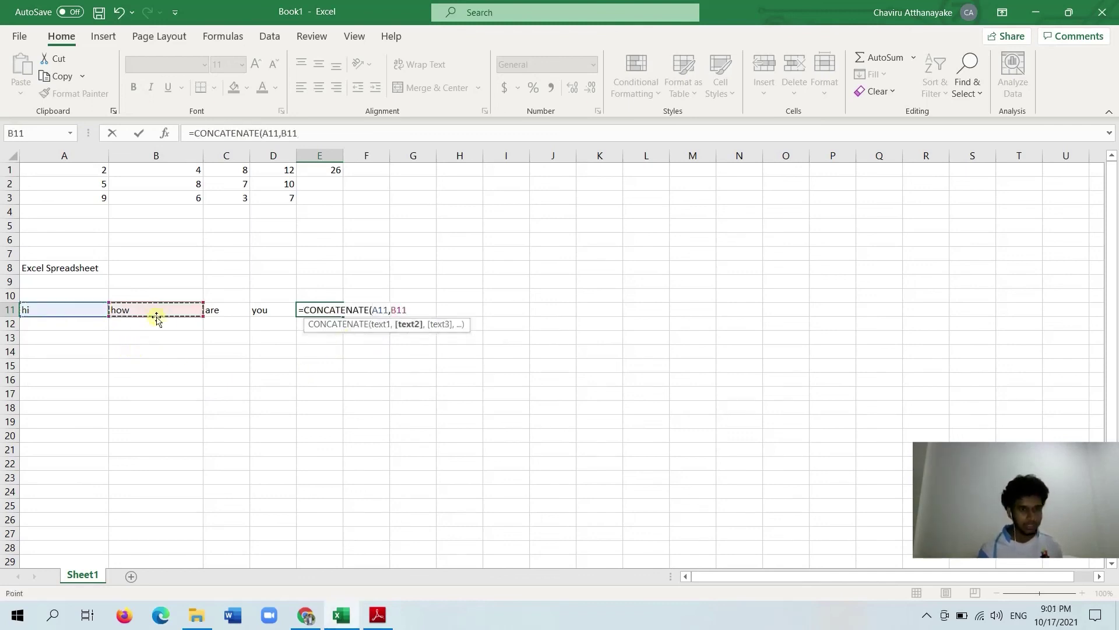
{"action": "type", "text": ","}
{"action": "left_click", "coordinate": [220, 310]}
{"action": "type", "text": ","}
{"action": "left_click", "coordinate": [281, 309]}
{"action": "type", "text": ","}
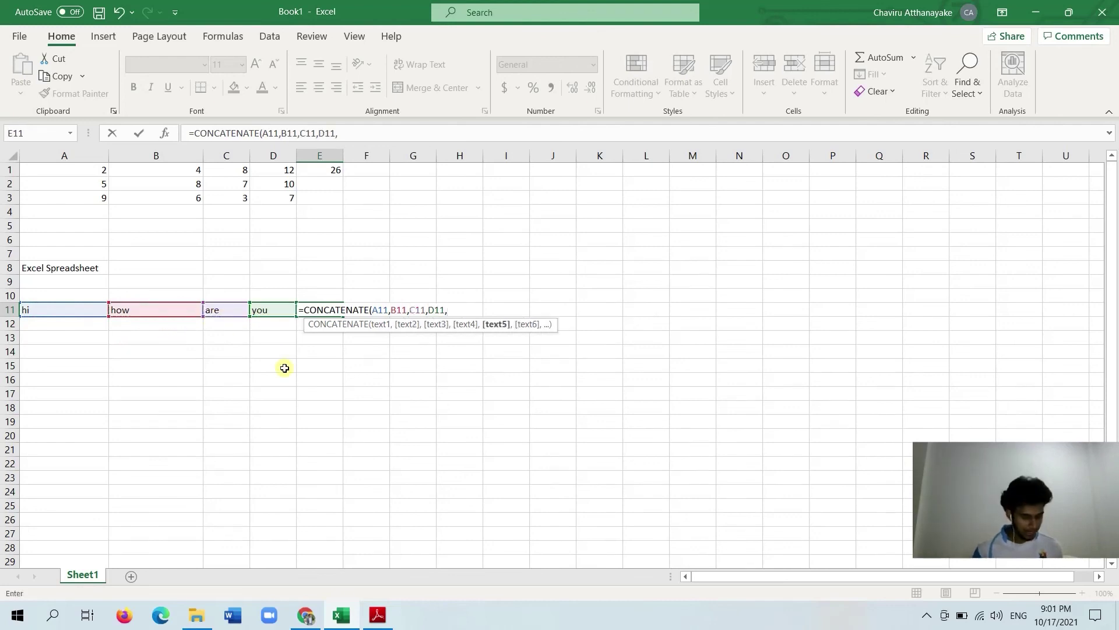
{"action": "key", "text": "BackSpace"}
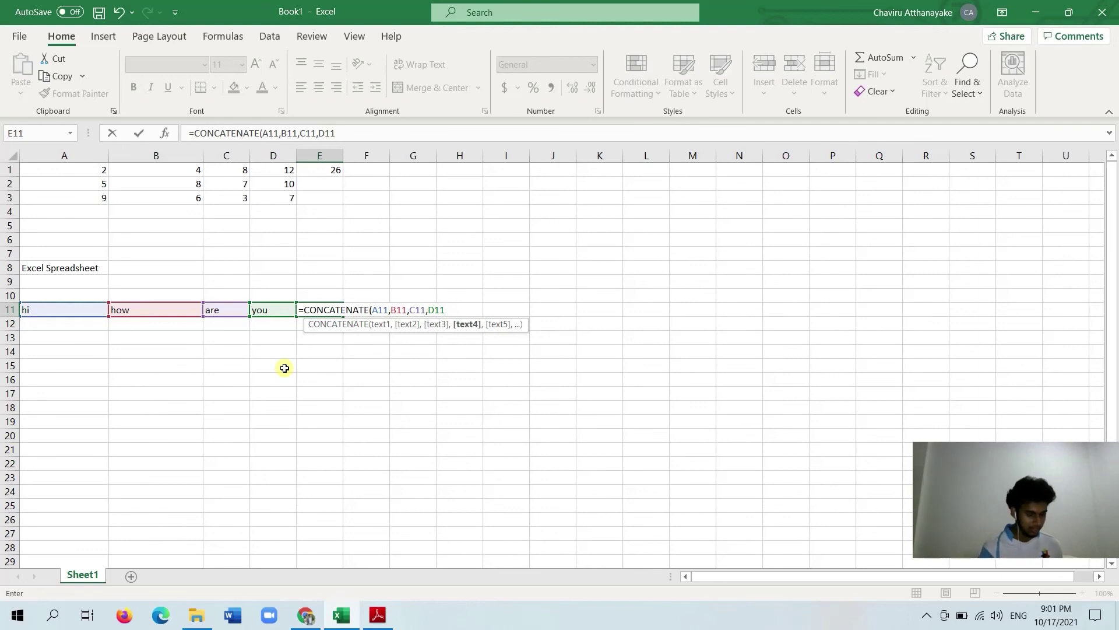
{"action": "type", "text": ")"}
{"action": "key", "text": "Return"}
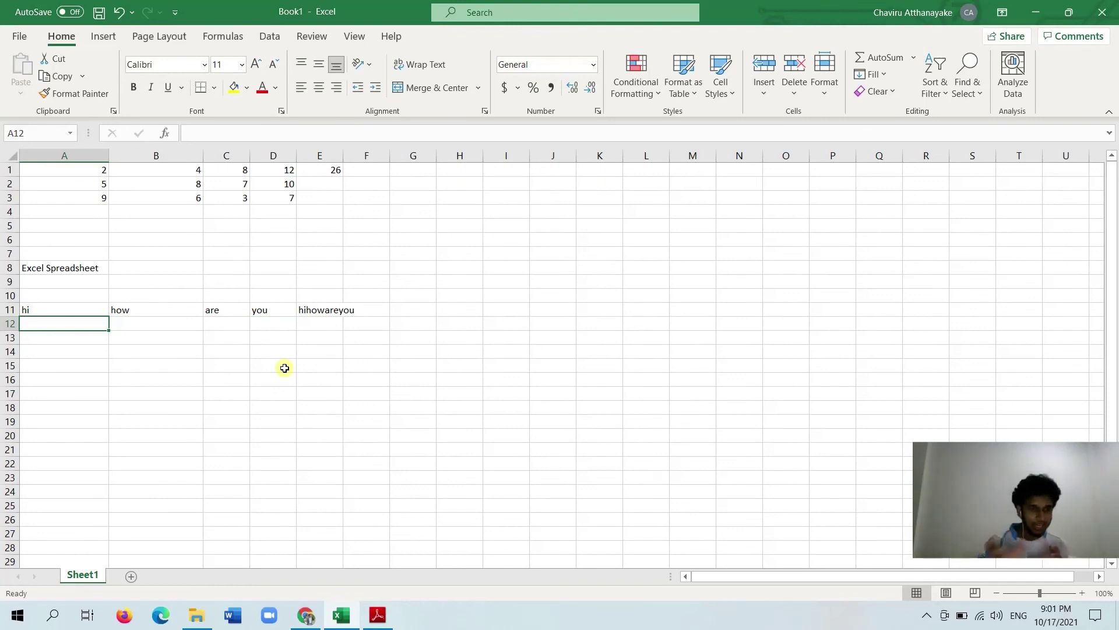
{"action": "left_click", "coordinate": [75, 307]}
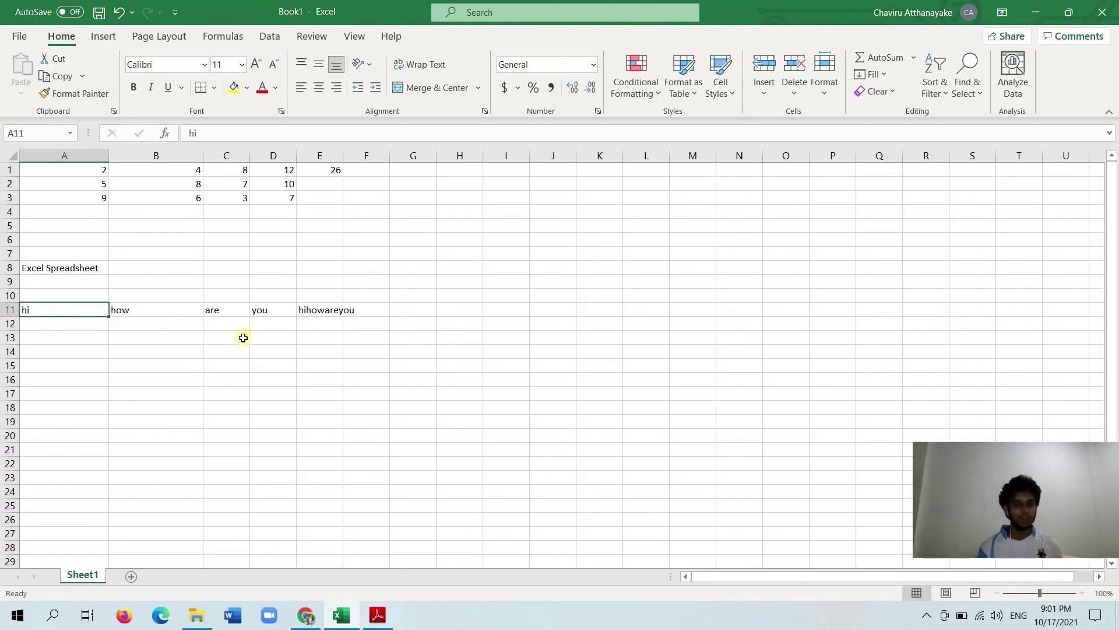
{"action": "left_click", "coordinate": [306, 309]}
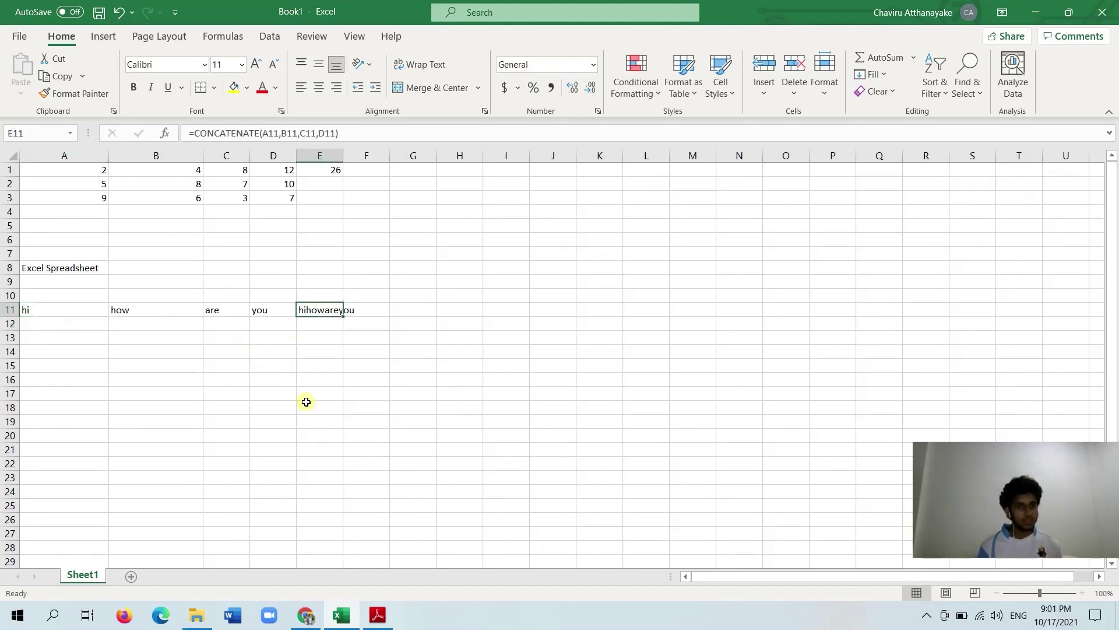